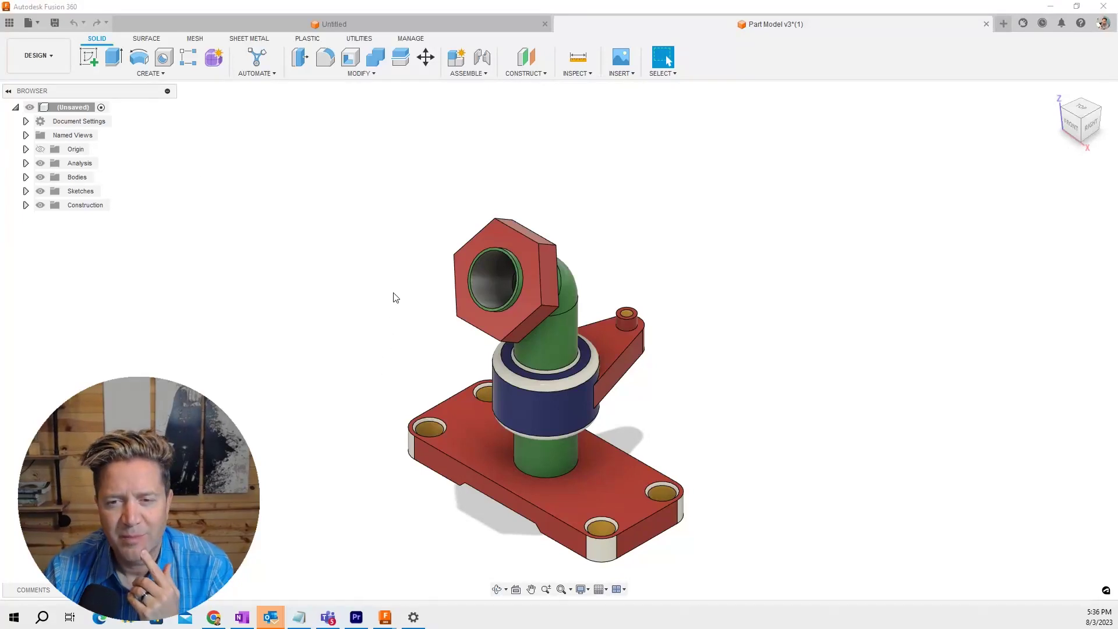
mouse_move(382, 356)
shift+middle_down()
mouse_move(412, 309)
mouse_move(359, 332)
mouse_move(382, 346)
mouse_move(378, 337)
shift+middle_up()
shift+middle_drag(631, 401, 608, 467)
scroll(609, 469, up, 3)
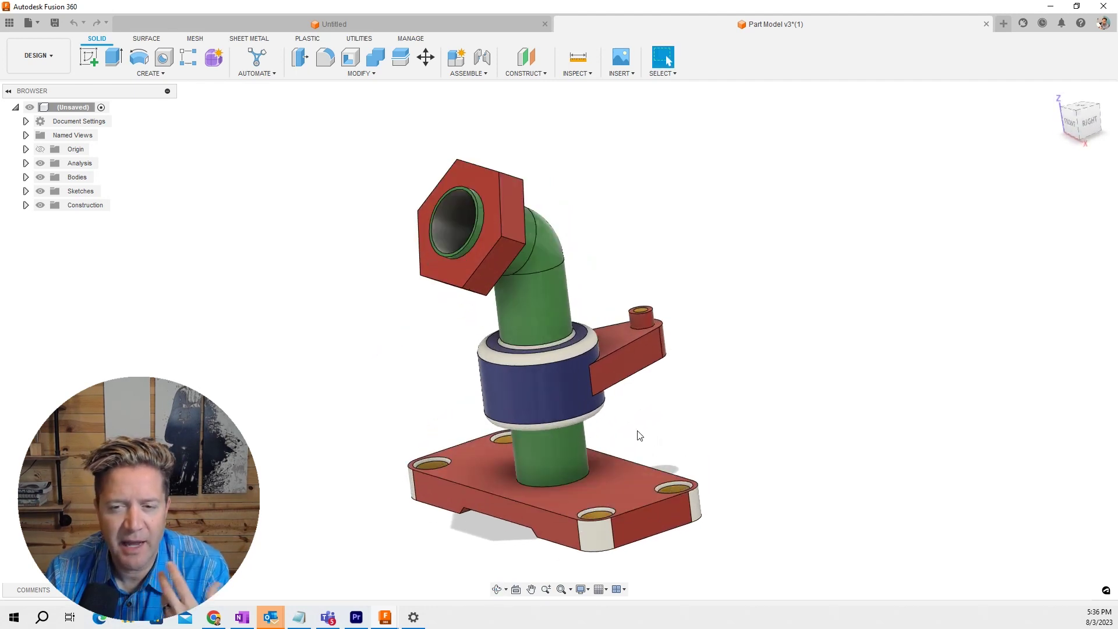
mouse_move(637, 431)
shift+middle_down()
mouse_move(649, 431)
mouse_move(630, 443)
mouse_move(646, 449)
mouse_move(624, 444)
mouse_move(648, 444)
mouse_move(633, 452)
shift+middle_up()
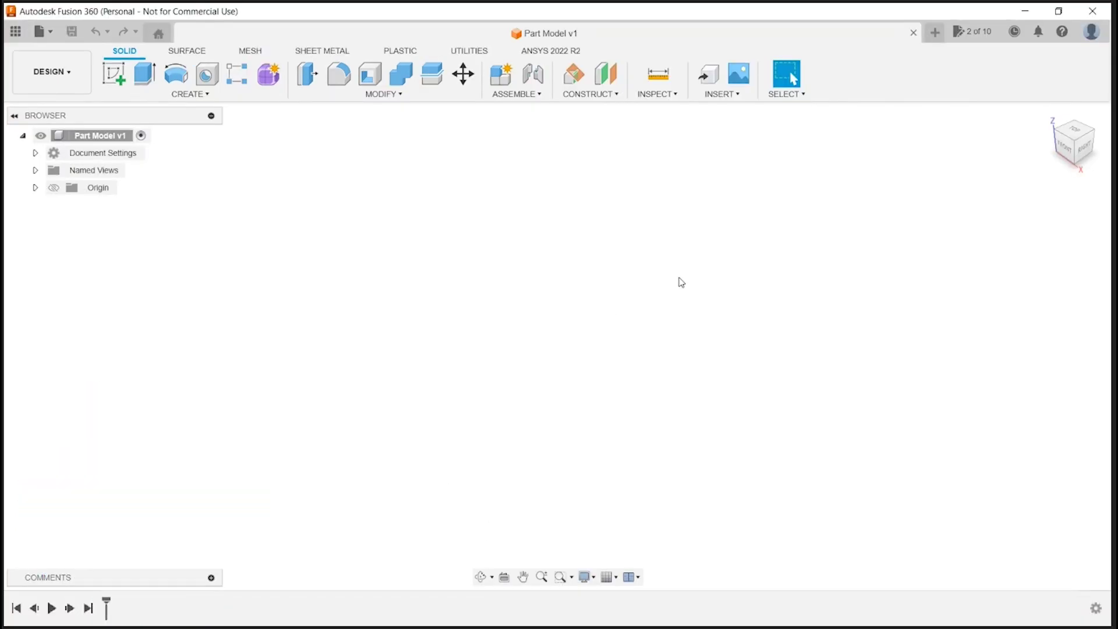
Start a sketch on the horizontal XY plane and draw a center rectangle about 200 mm by 100 mm from the origin.
click(114, 74)
click(622, 342)
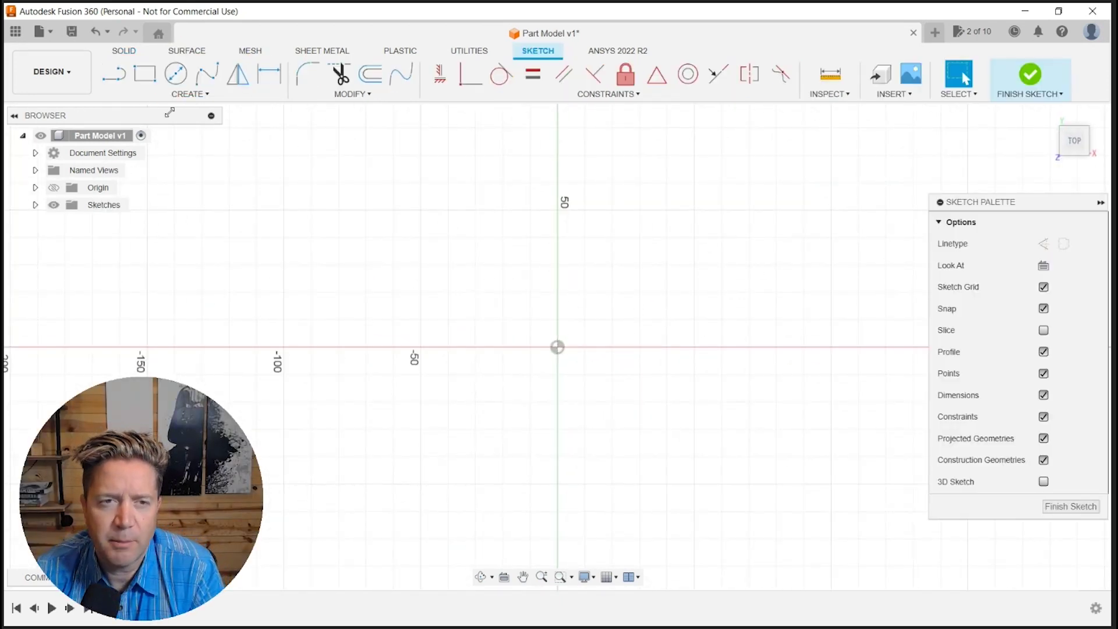
click(145, 74)
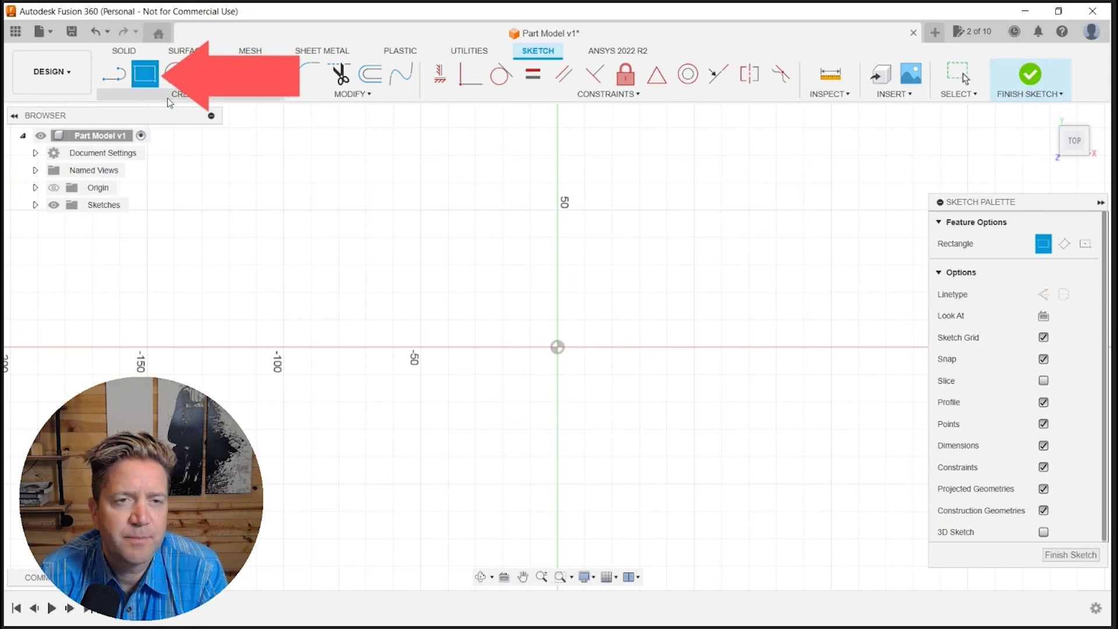
click(1084, 244)
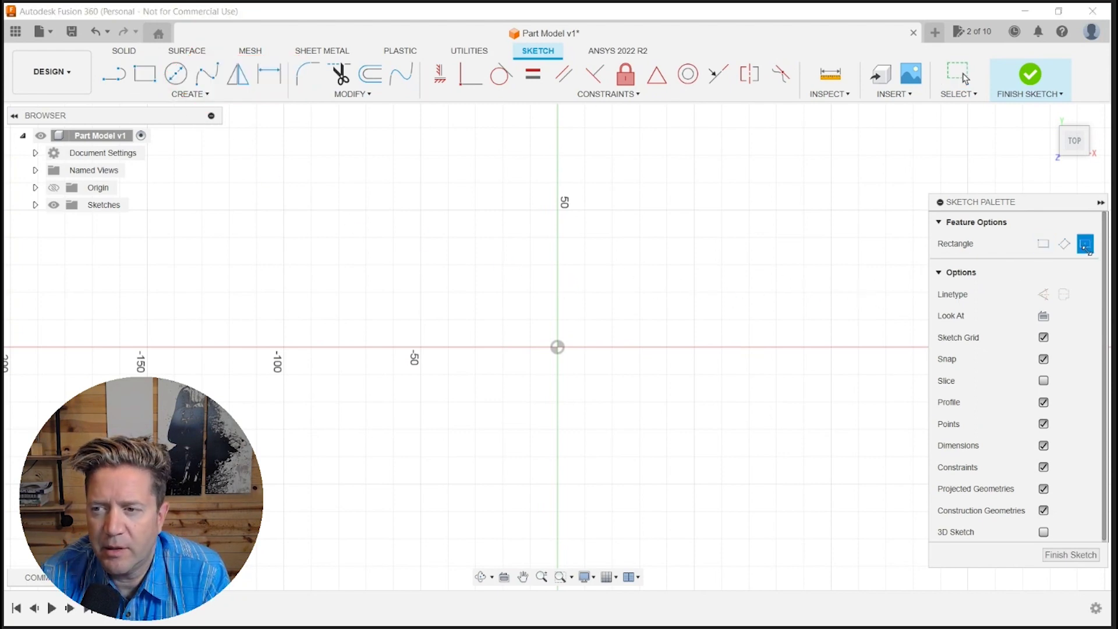
click(556, 347)
click(832, 210)
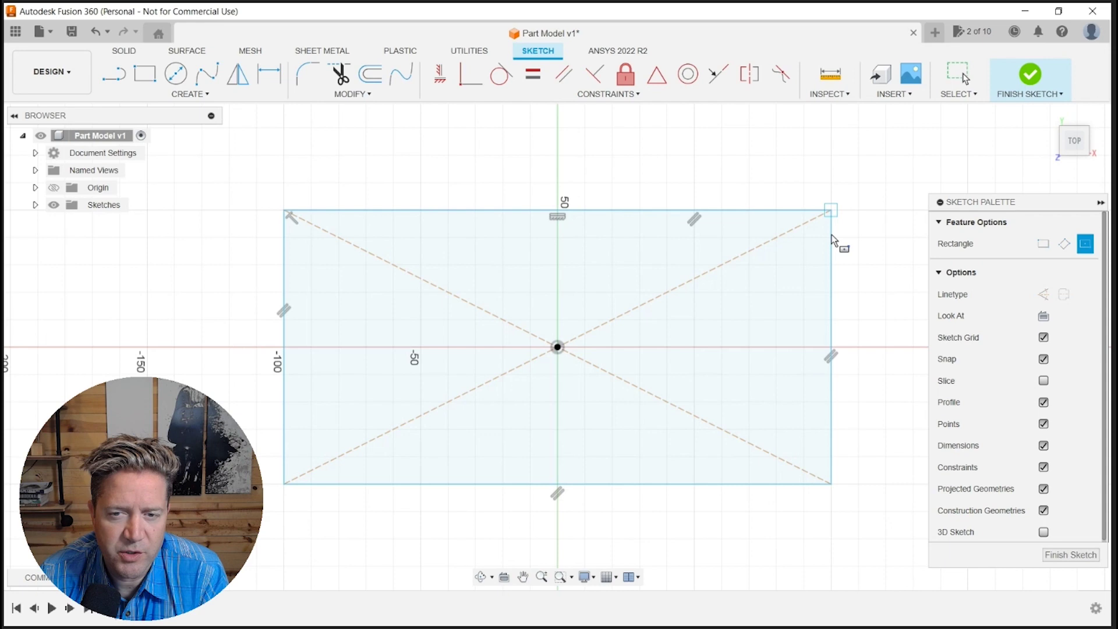
Dimension the rectangle to 200 mm long and 90 mm high.
click(609, 440)
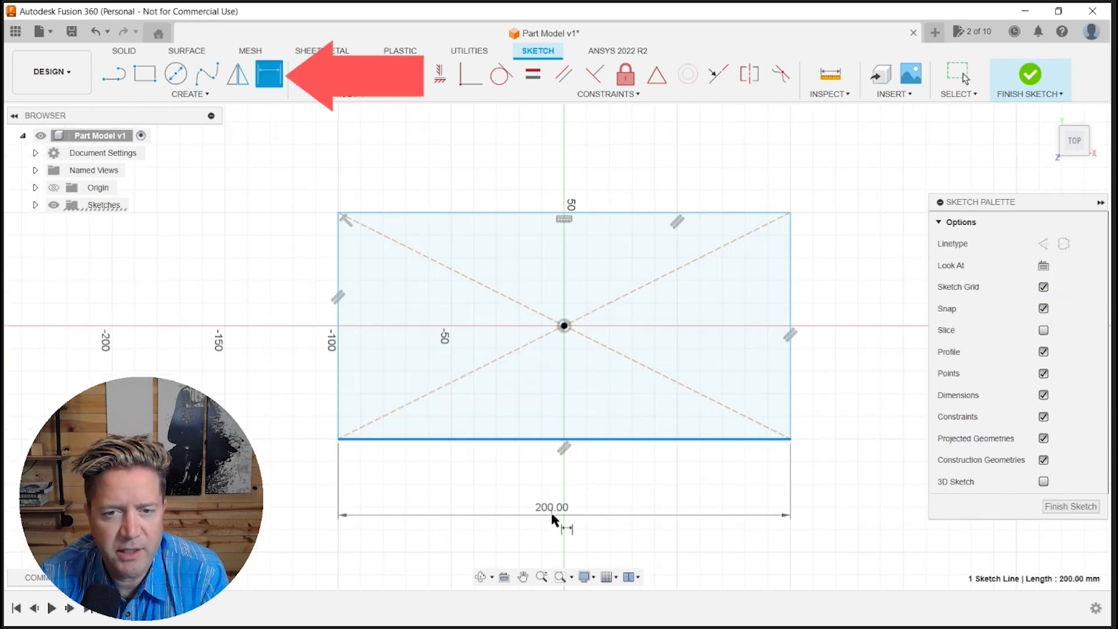
click(552, 514)
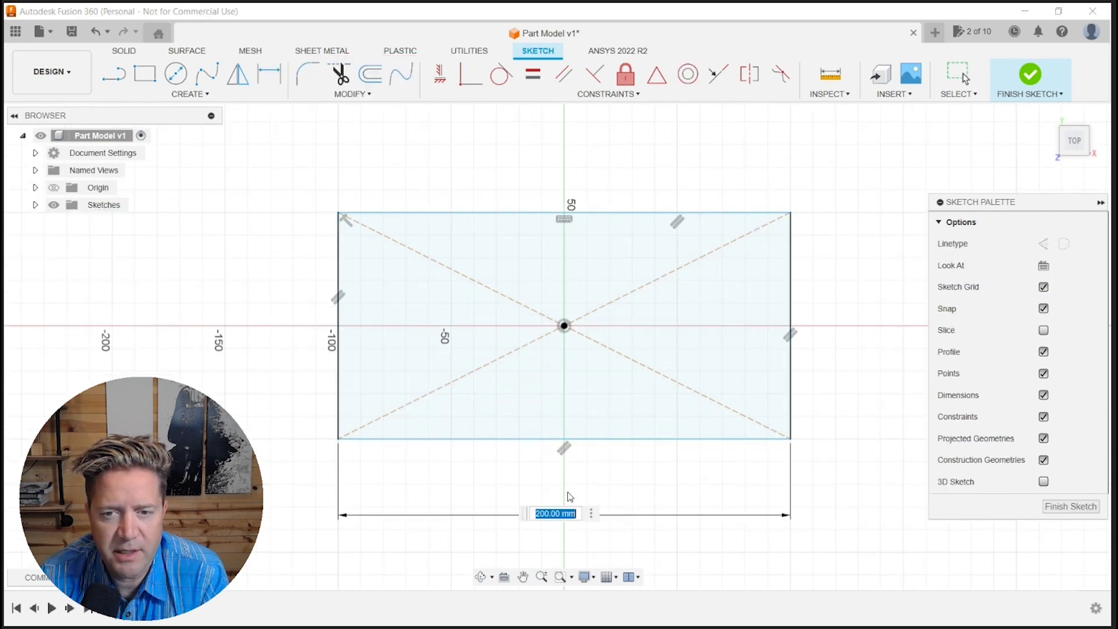
key(Return)
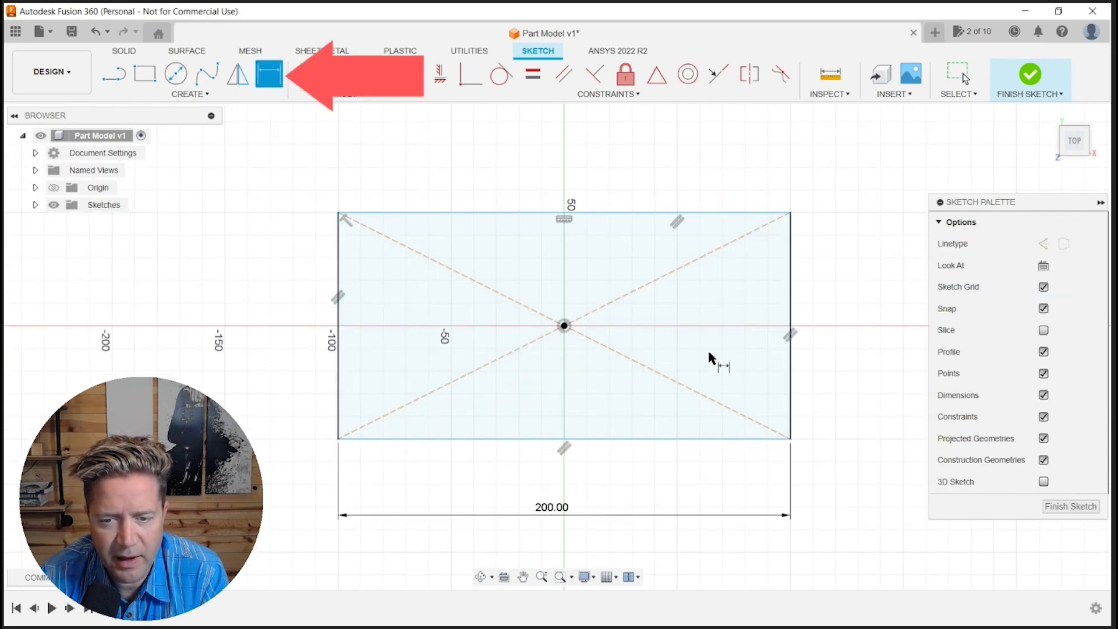
click(790, 292)
click(851, 312)
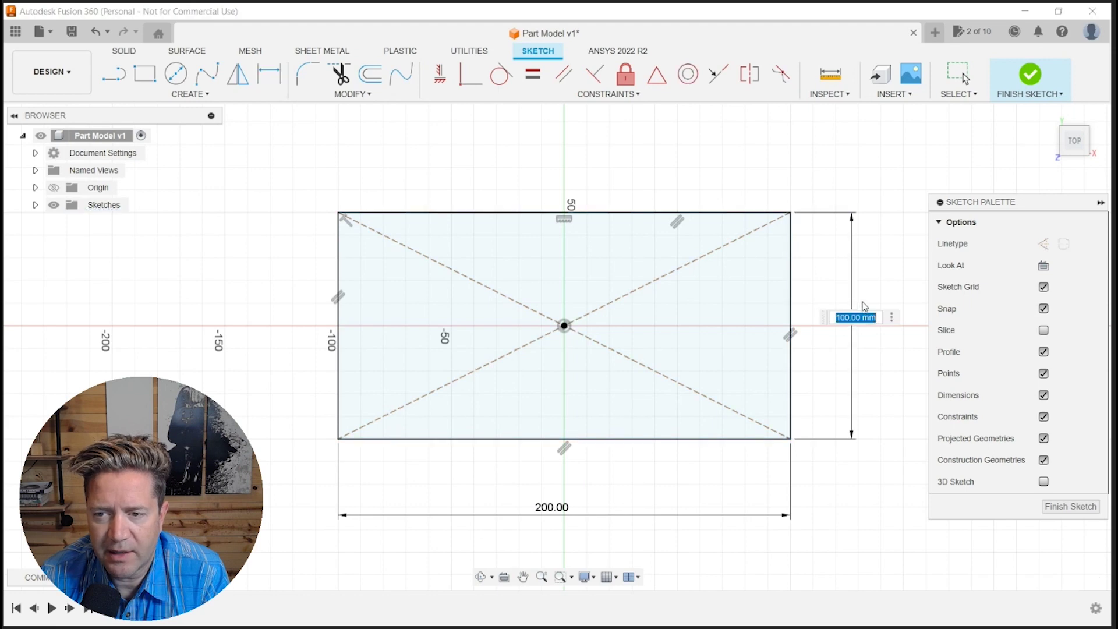
text(90)
key(Return)
key(Escape)
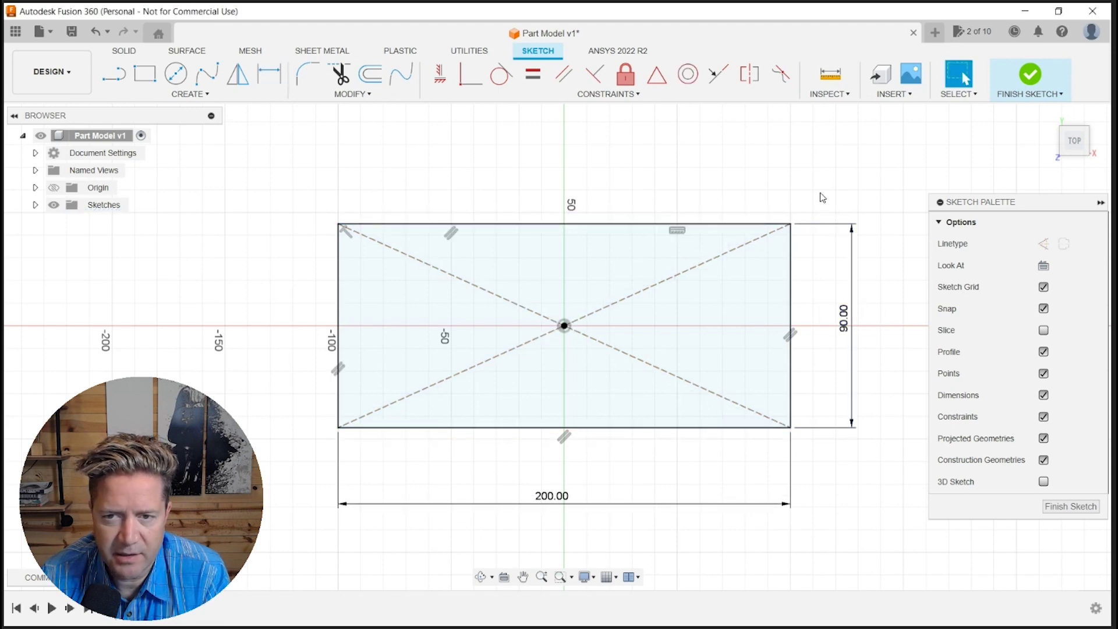
Draw construction lines from the origin to the midpoints of the rectangle's left and bottom edges.
key(l)
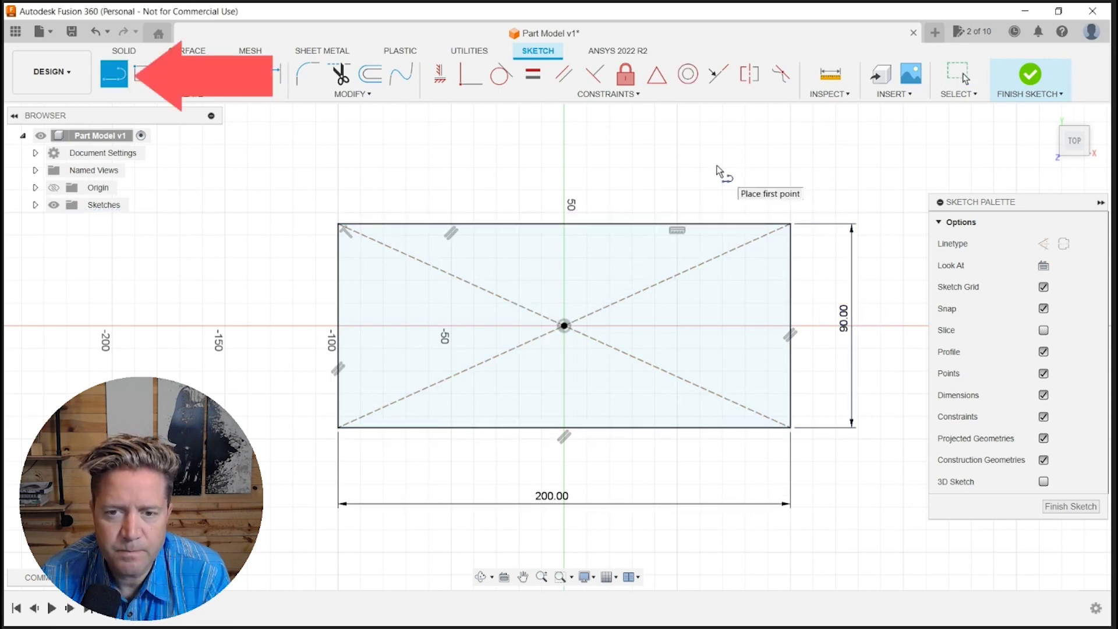
key(x)
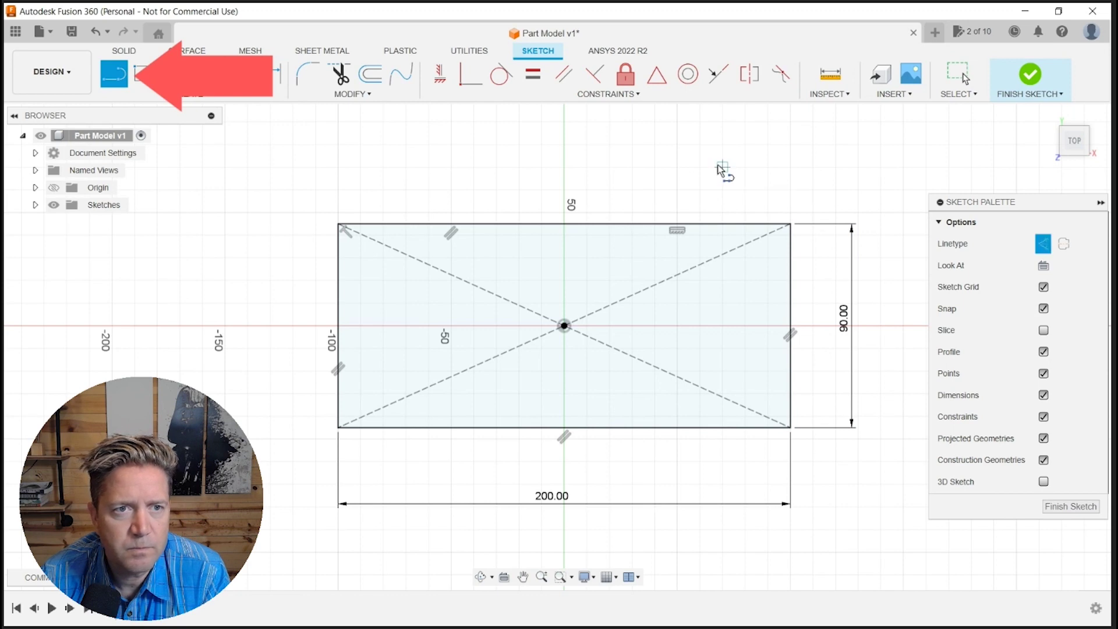
click(565, 327)
click(564, 411)
Sketch a circle about 19 mm in diameter near the rectangle's upper-left corner.
key(c)
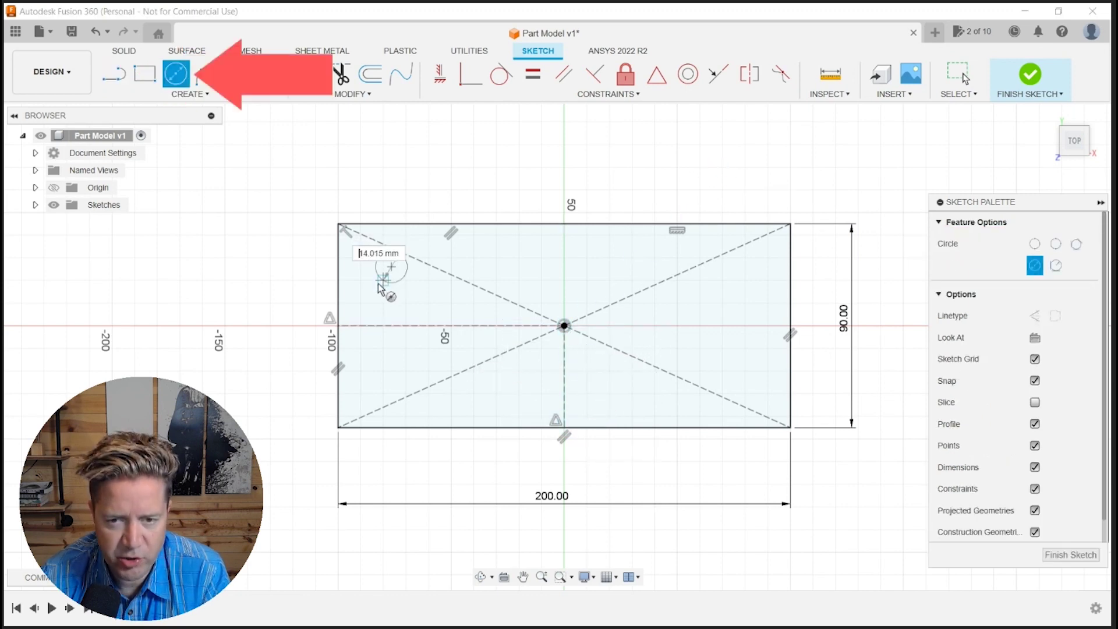
click(391, 266)
click(406, 282)
key(Escape)
Dimension the circle's center 85 mm horizontally from the origin and 75 mm above the rectangle's bottom edge.
key(d)
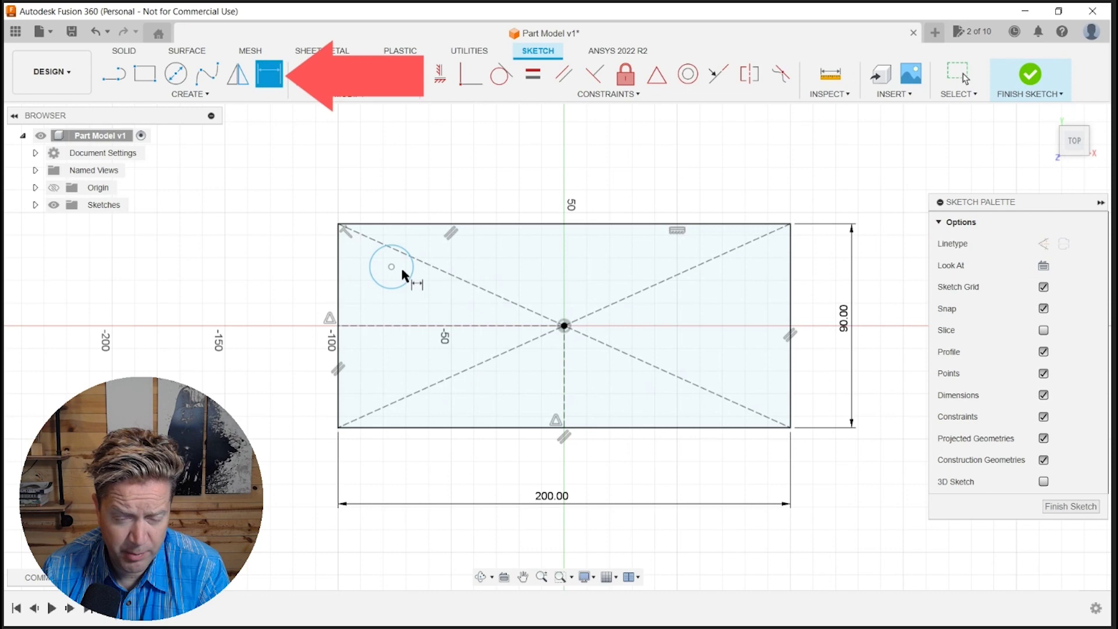
click(391, 267)
click(564, 327)
click(508, 195)
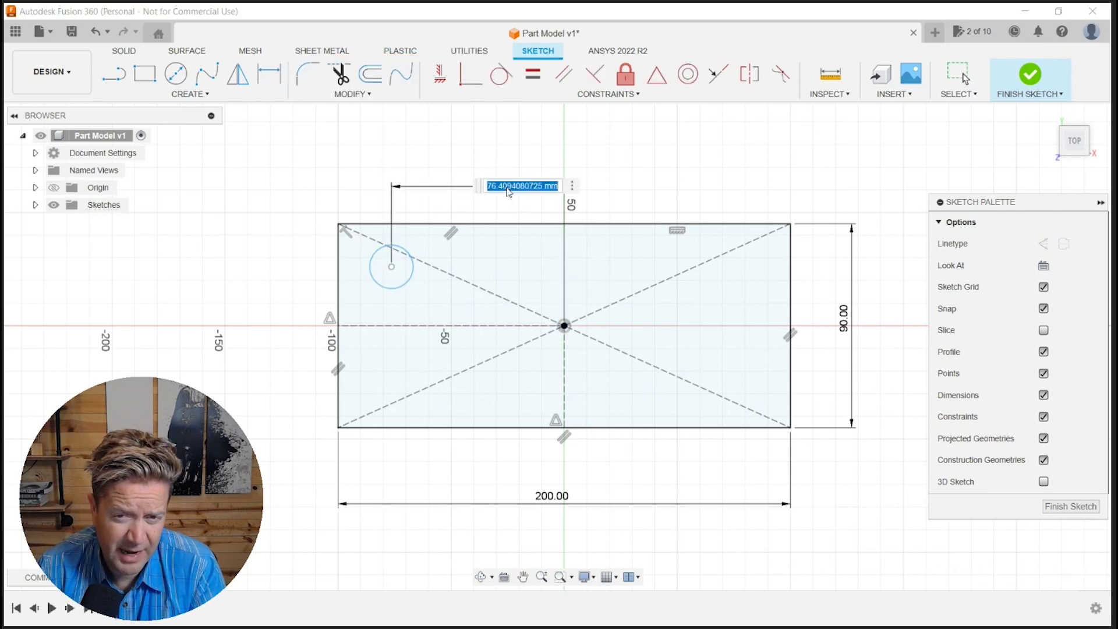
text(85)
key(Return)
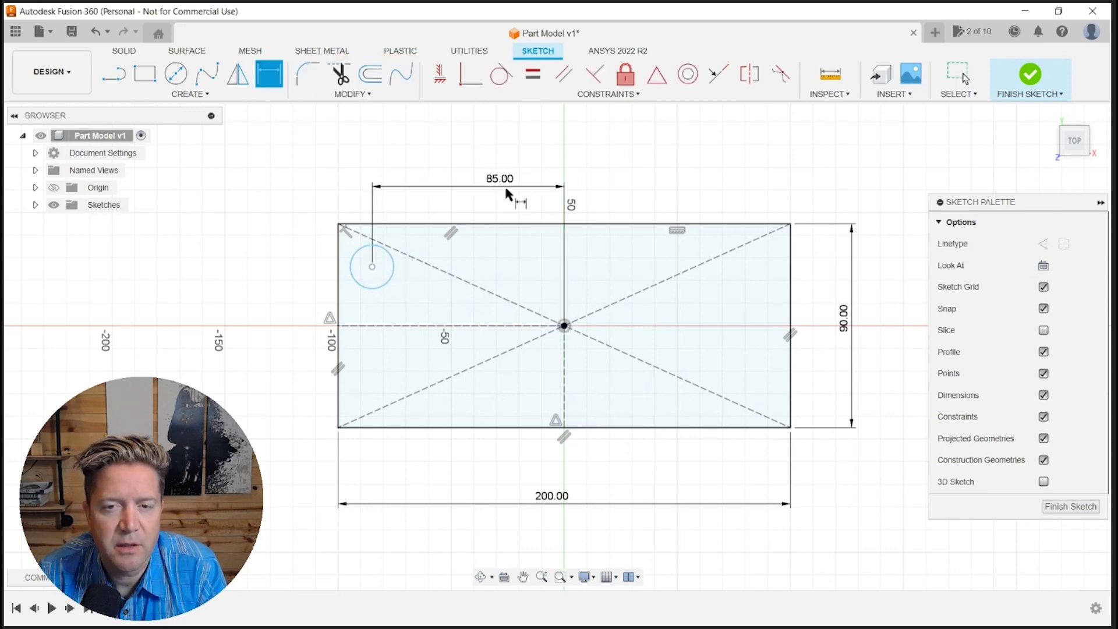
click(342, 428)
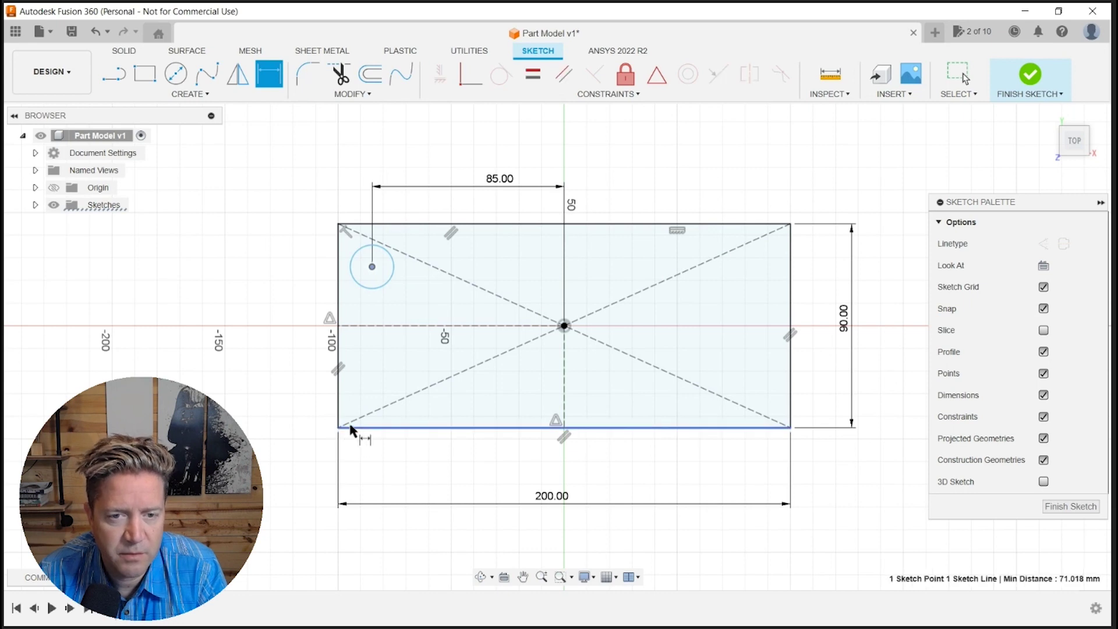
click(260, 321)
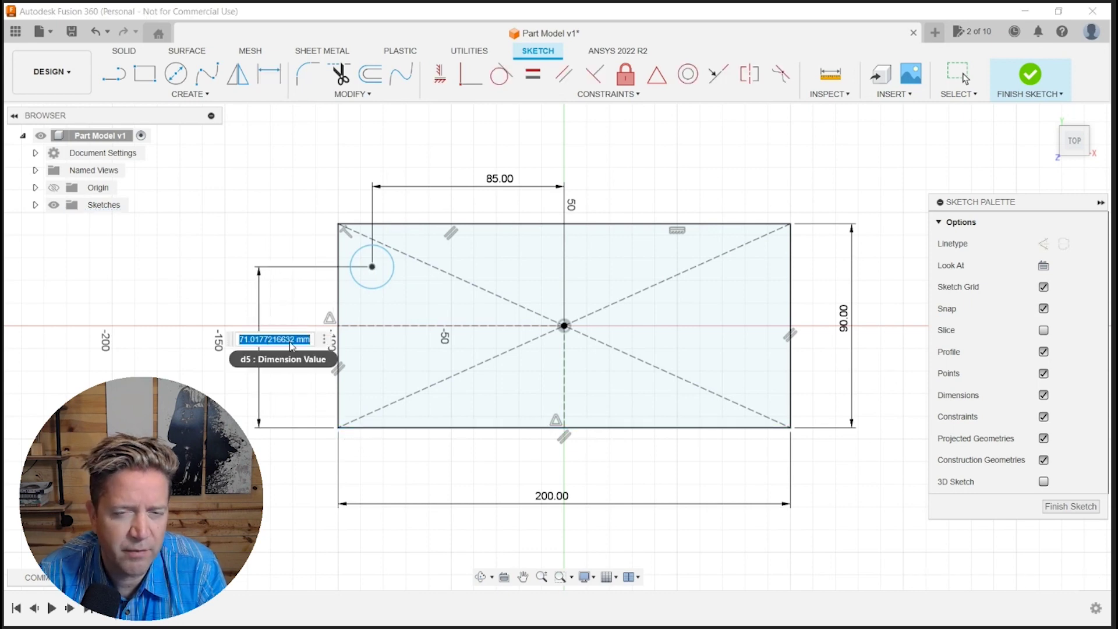
text(75)
key(Return)
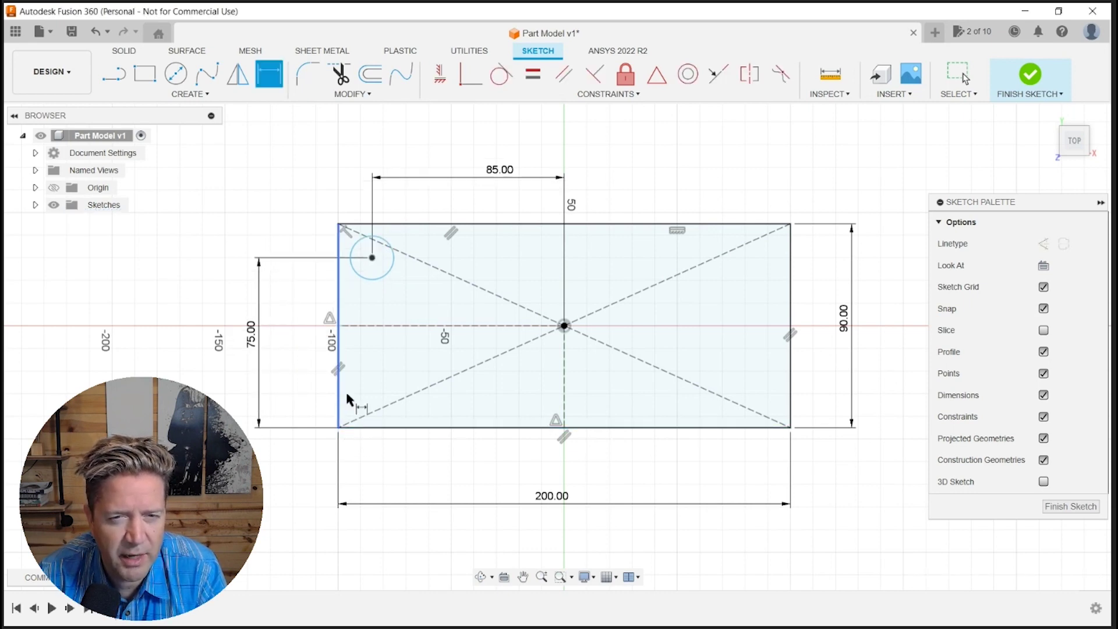
Dimension the corner circle's diameter to 20 mm.
click(390, 272)
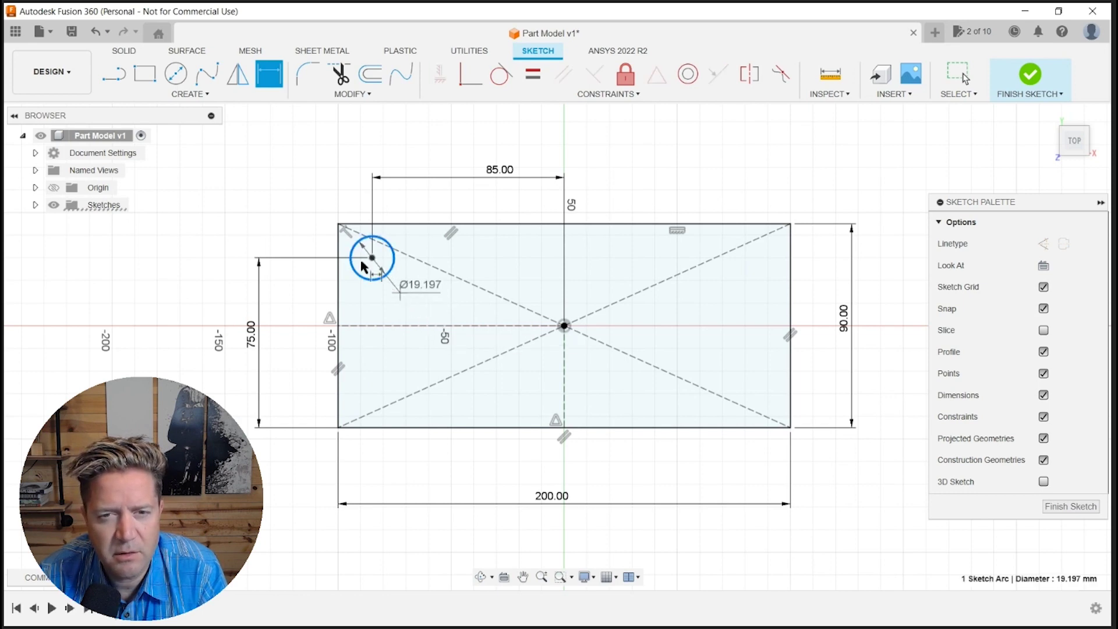
click(319, 201)
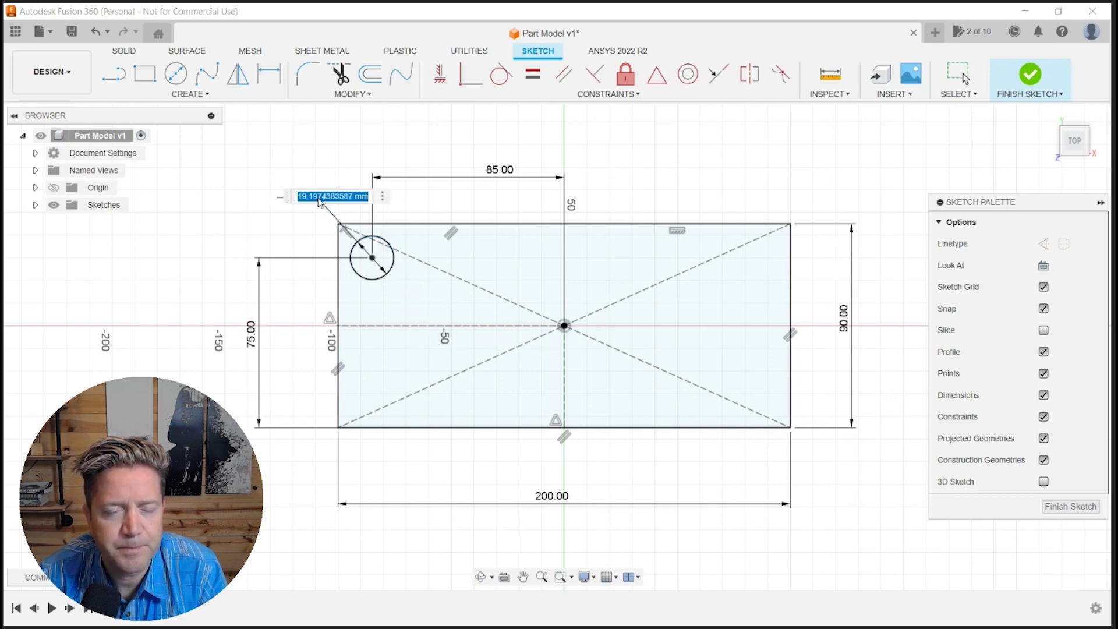
text(2)
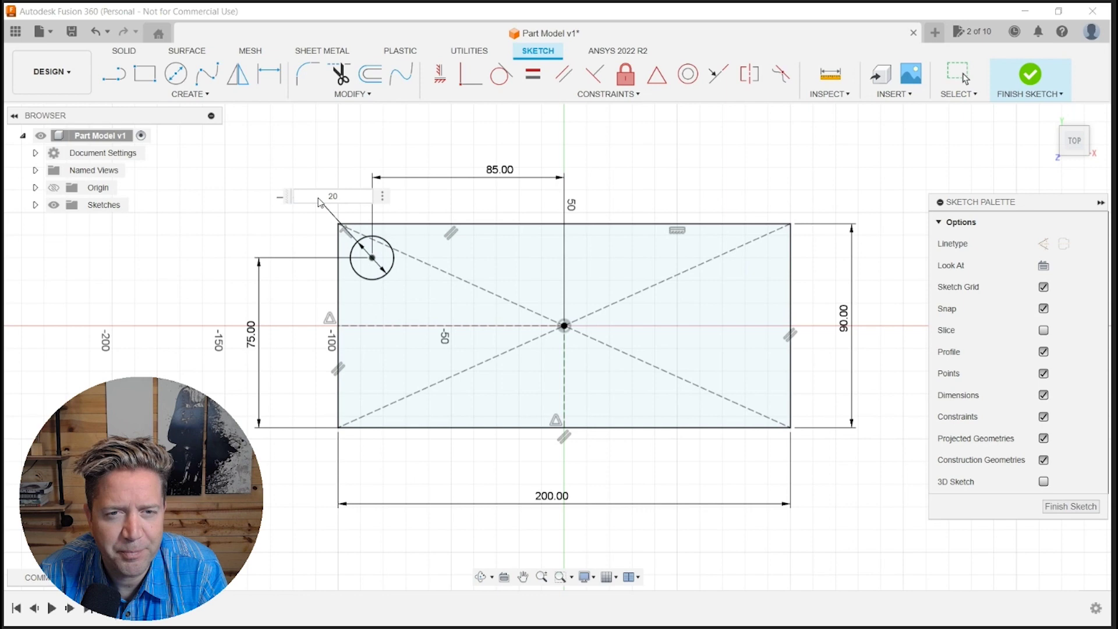
text(0)
key(Return)
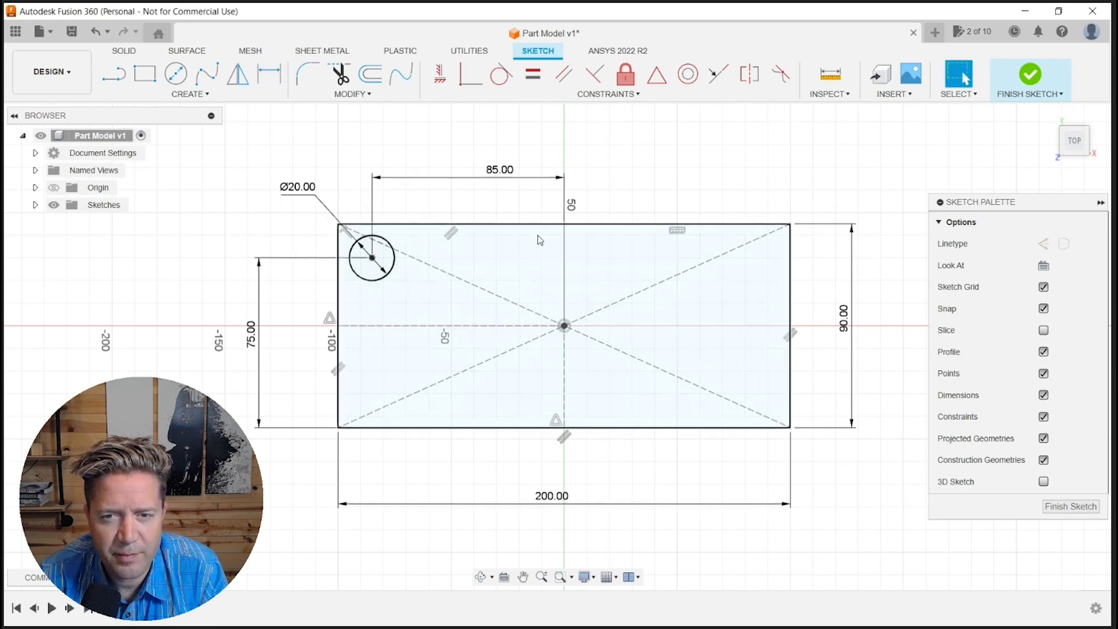
Mirror the 20 mm circle across the horizontal construction line.
click(237, 74)
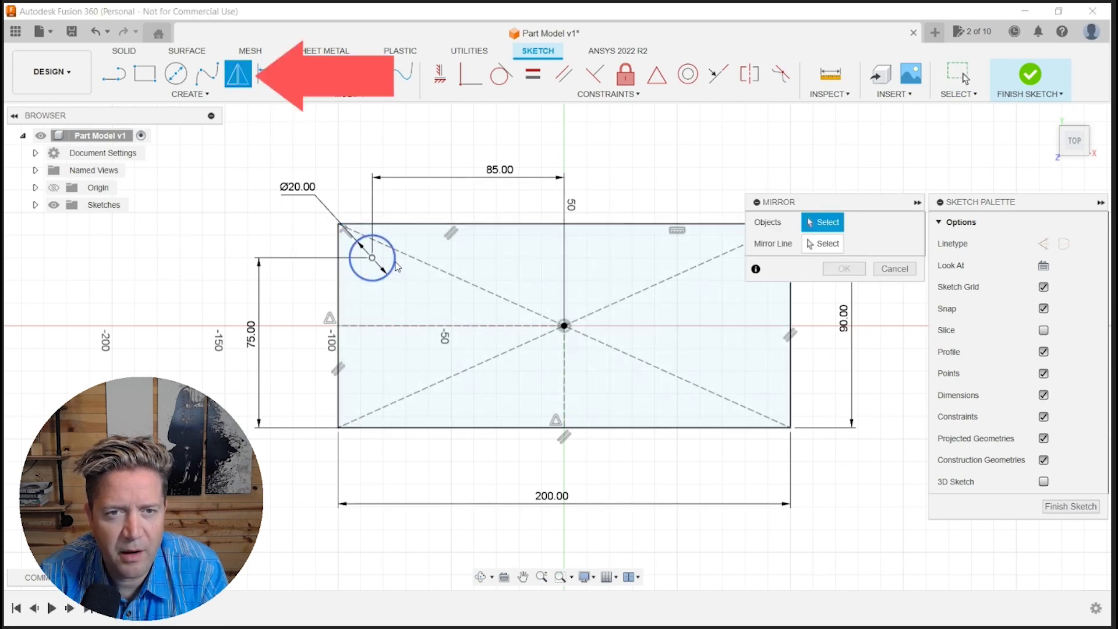
click(395, 265)
click(824, 243)
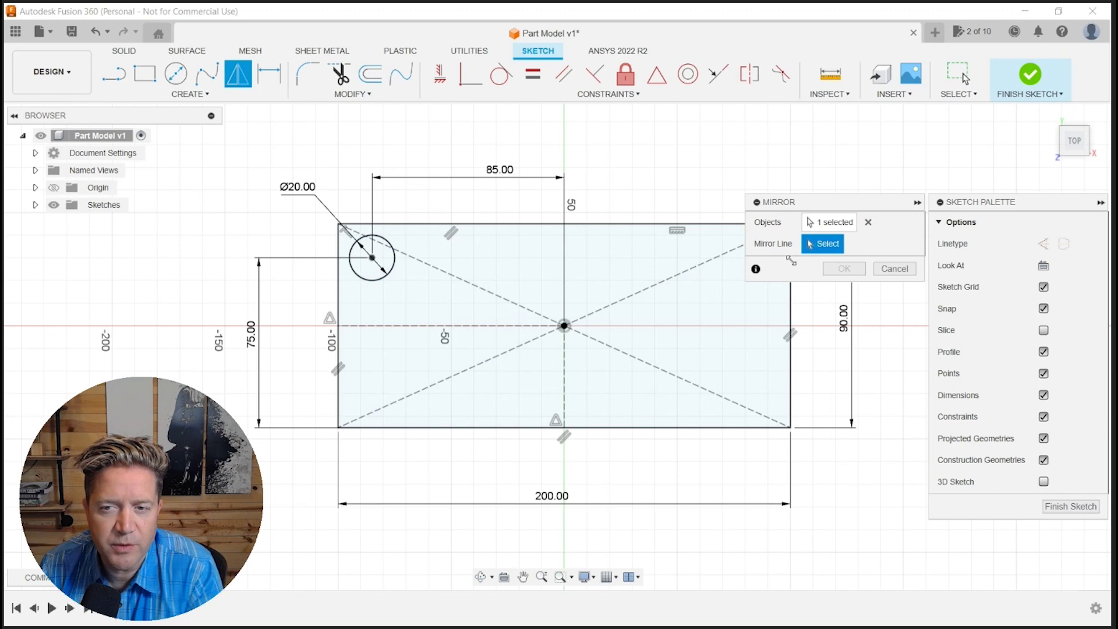
click(474, 329)
click(844, 269)
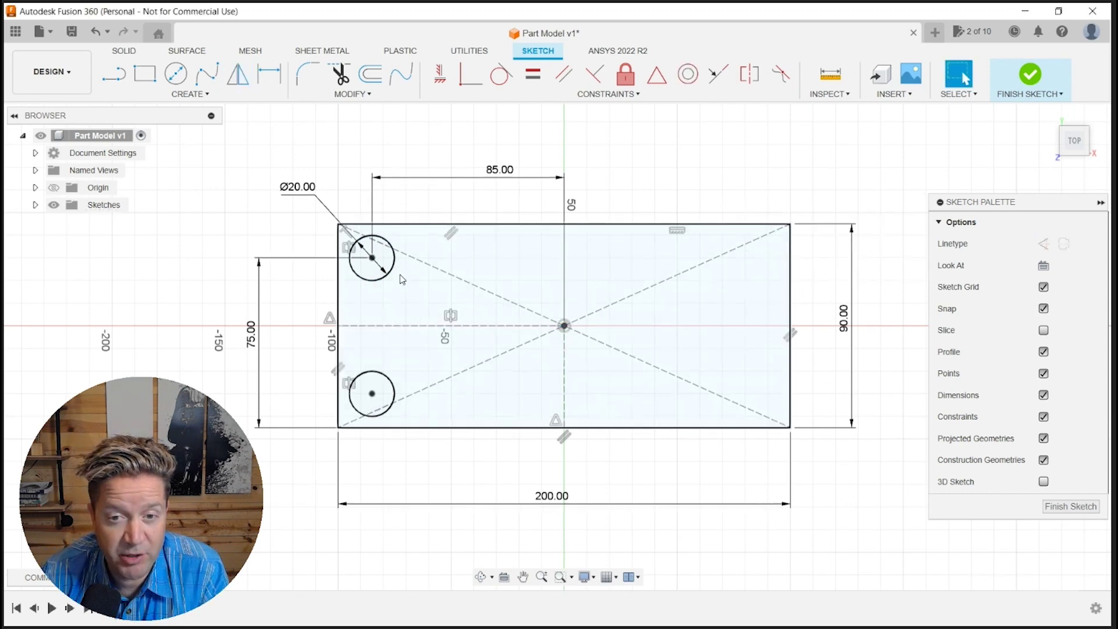
Mirror both left-hand circles across the vertical construction line to the rectangle's right side.
click(239, 76)
click(394, 265)
click(394, 389)
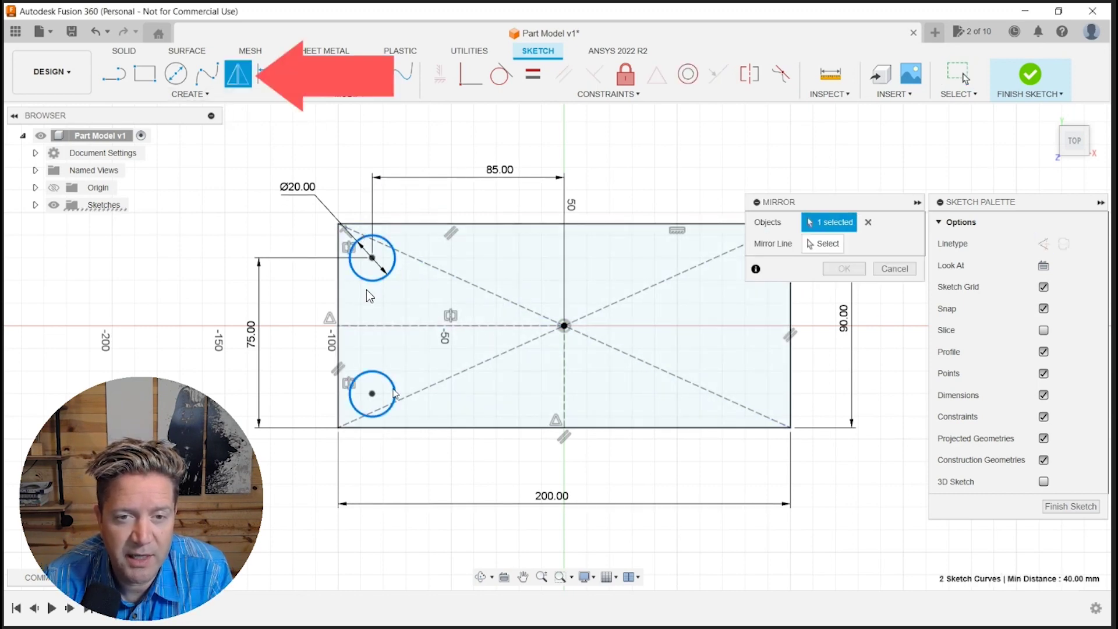
click(395, 393)
click(824, 244)
click(564, 376)
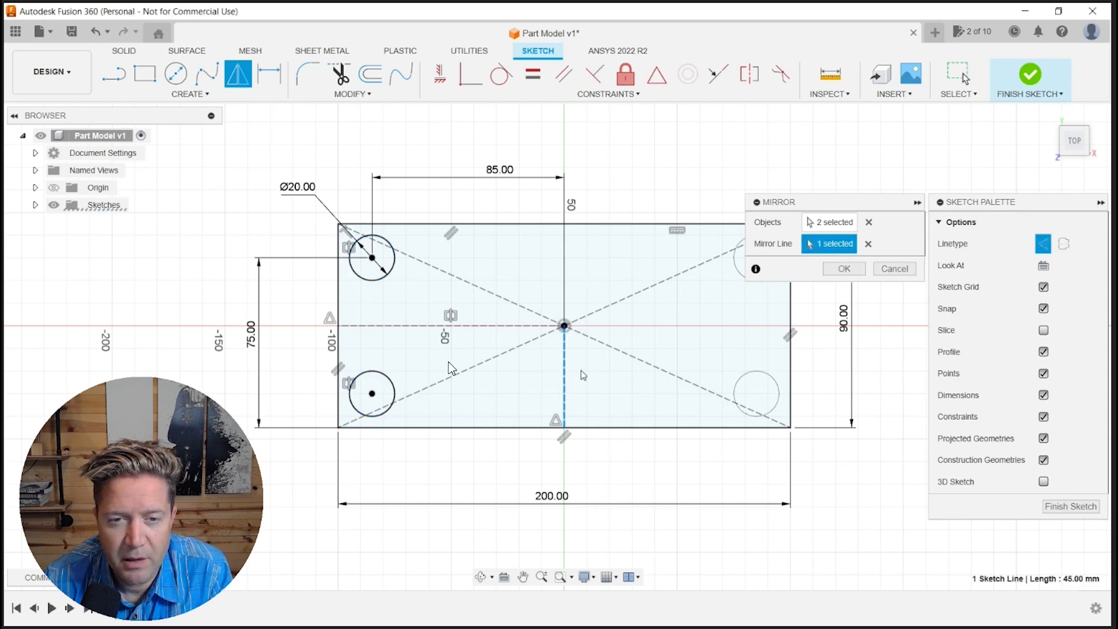
click(844, 268)
Sketch a larger circle above the rectangle near the vertical axis, centered about 126 mm above the origin.
scroll(723, 233, down, 2)
middle_drag(756, 177, 706, 235)
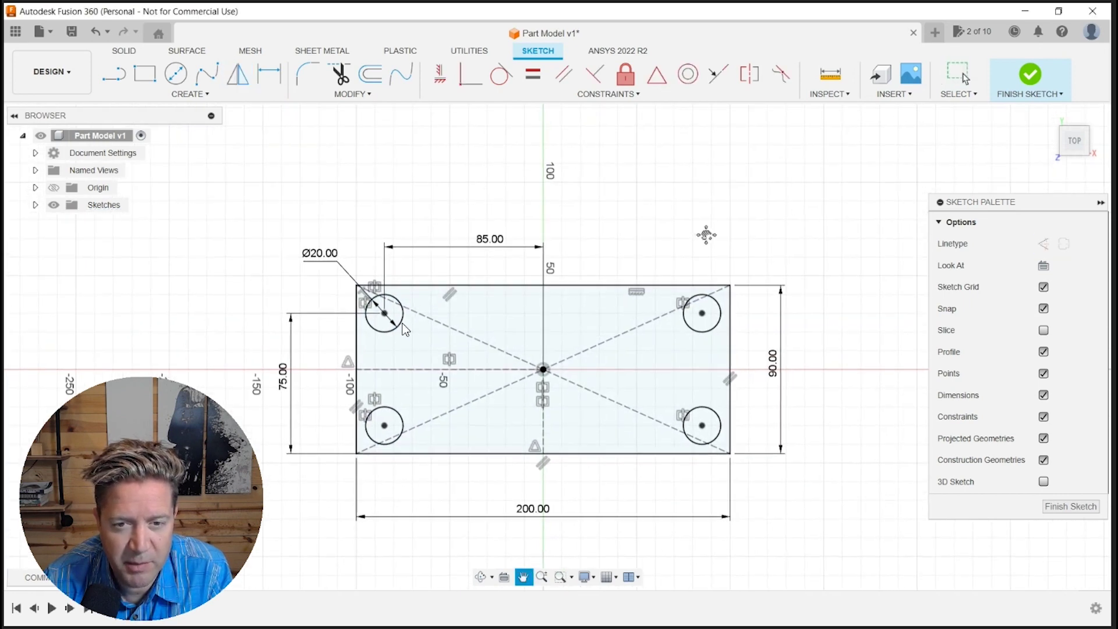
key(c)
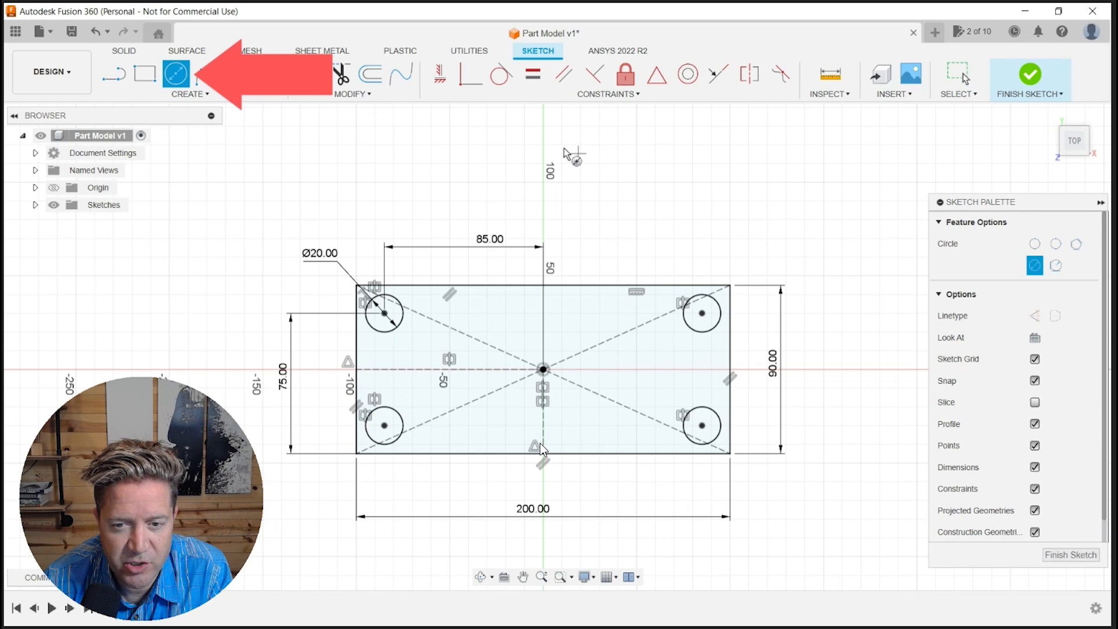
click(541, 134)
key(Escape)
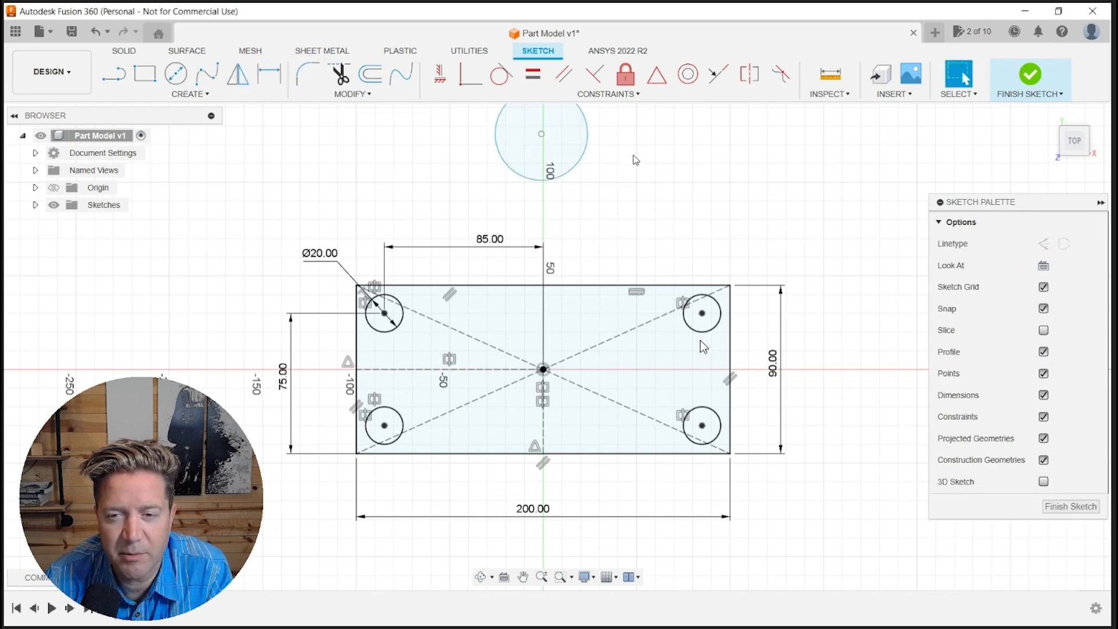
Align the upper circle's center vertically with the origin using a Horizontal/Vertical constraint.
middle_drag(635, 165, 641, 219)
click(548, 188)
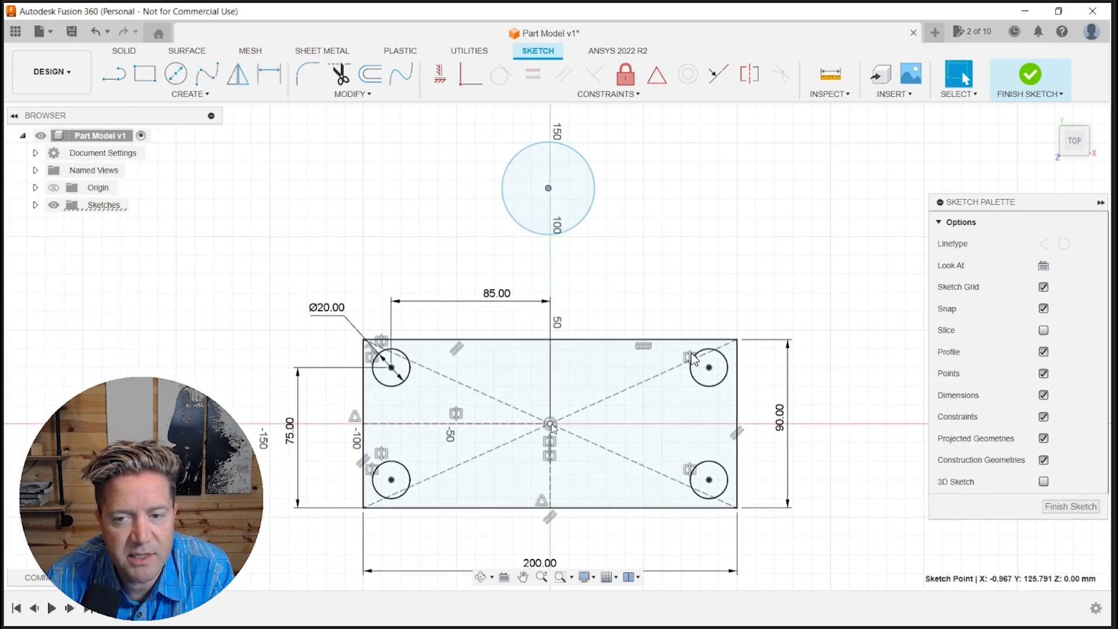
shift+click(550, 424)
click(441, 77)
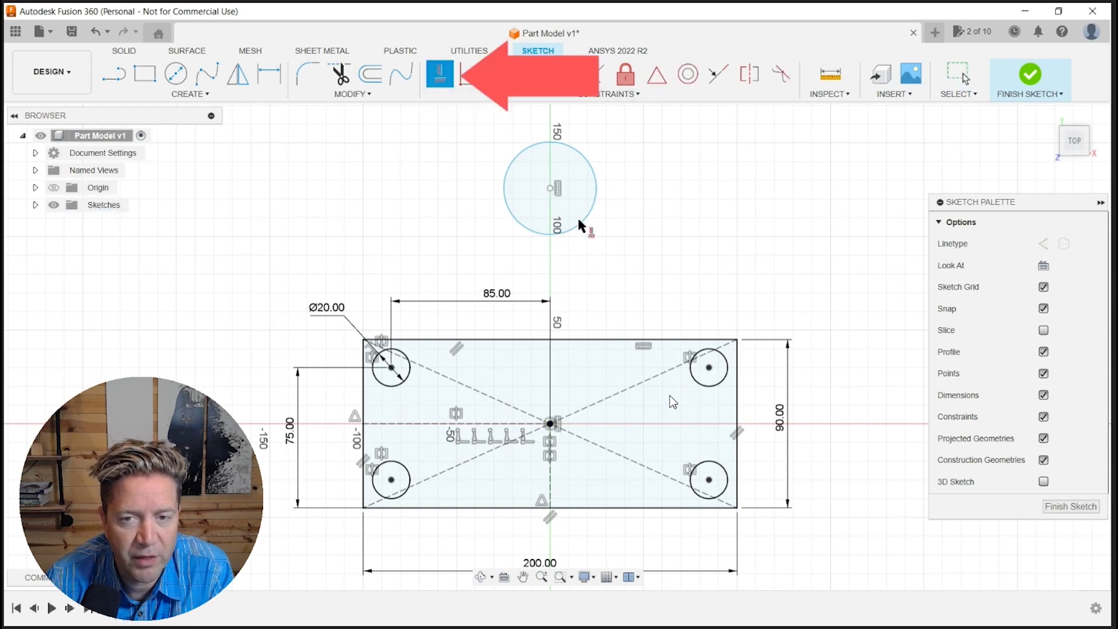
key(d)
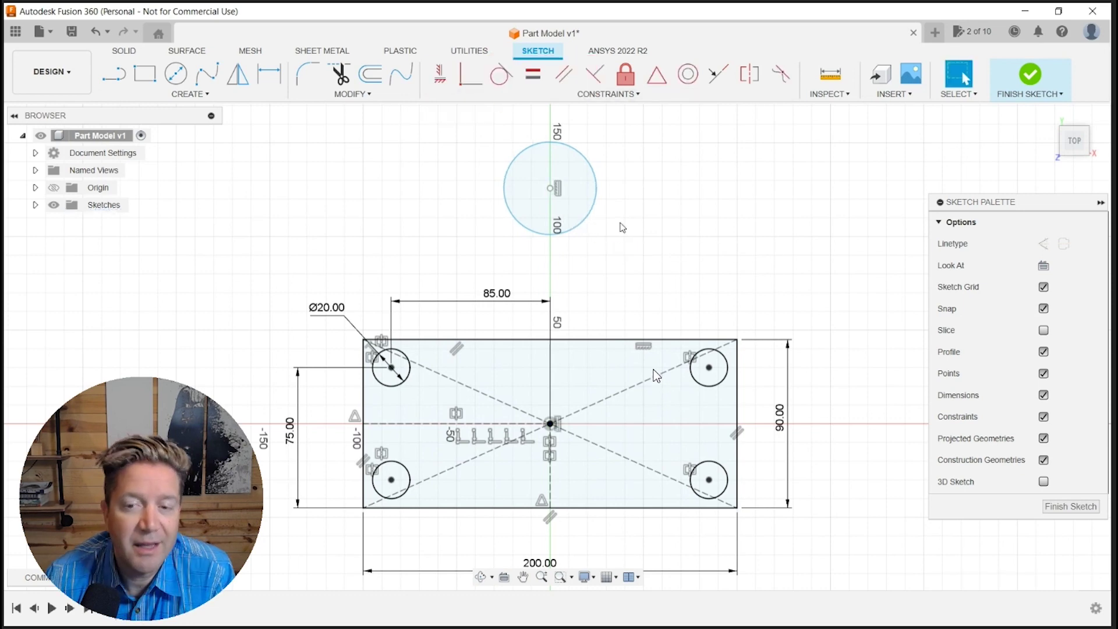
Dimension the upper circle's diameter as 15 mm.
click(597, 187)
click(647, 156)
text(15)
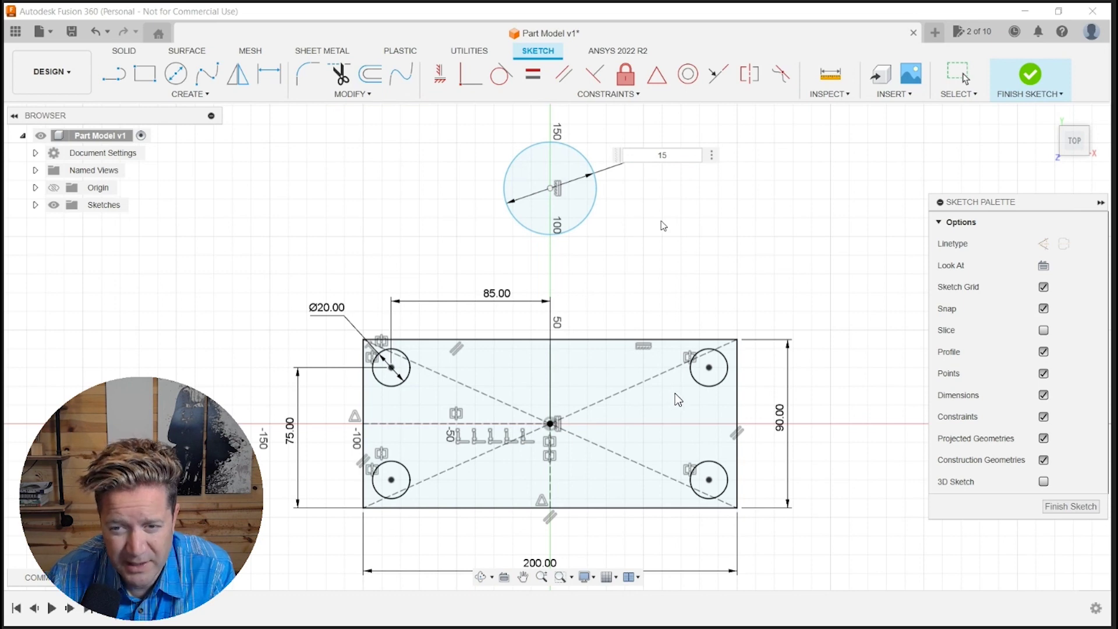
key(Return)
key(Escape)
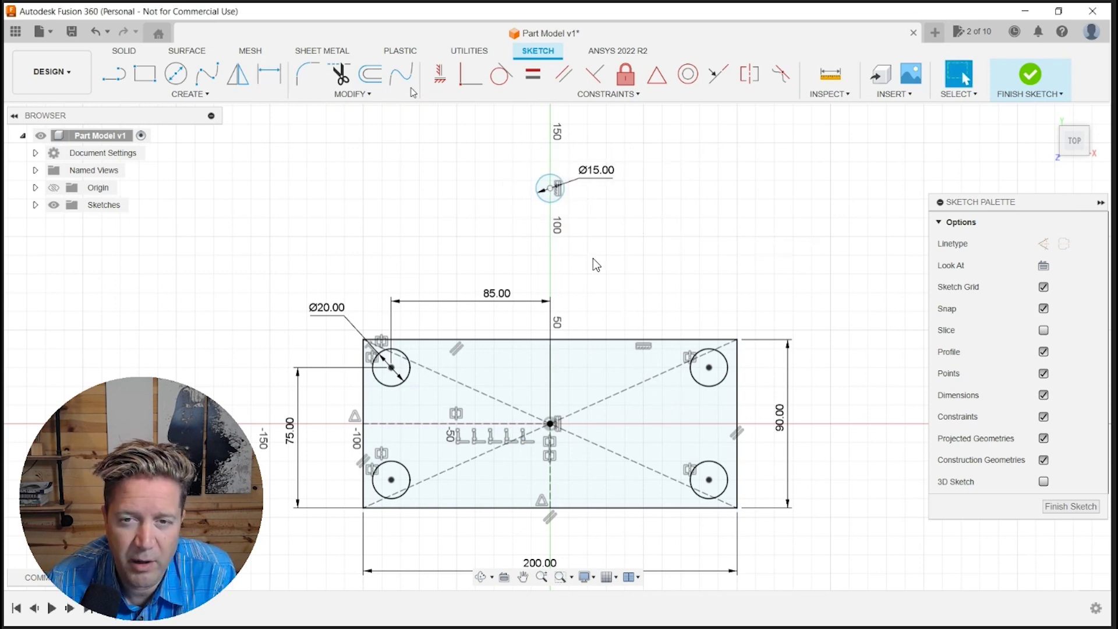
Offset the 15 mm circle outward by 5 mm.
key(o)
click(563, 185)
scroll(562, 185, up, 1)
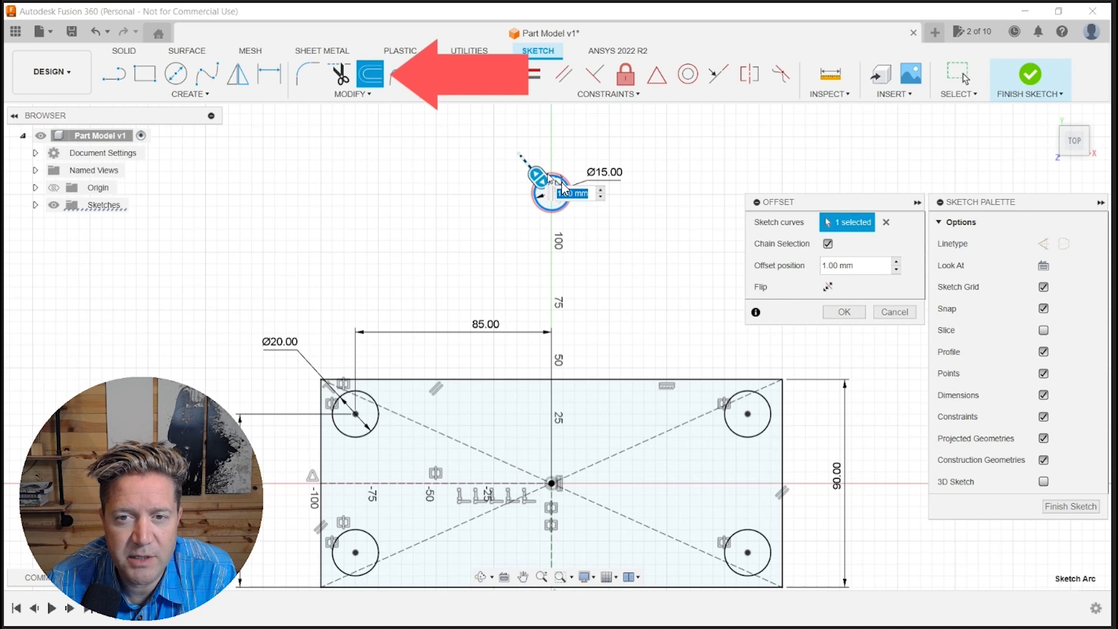
scroll(547, 175, up, 2)
drag(537, 177, 530, 170)
text(5)
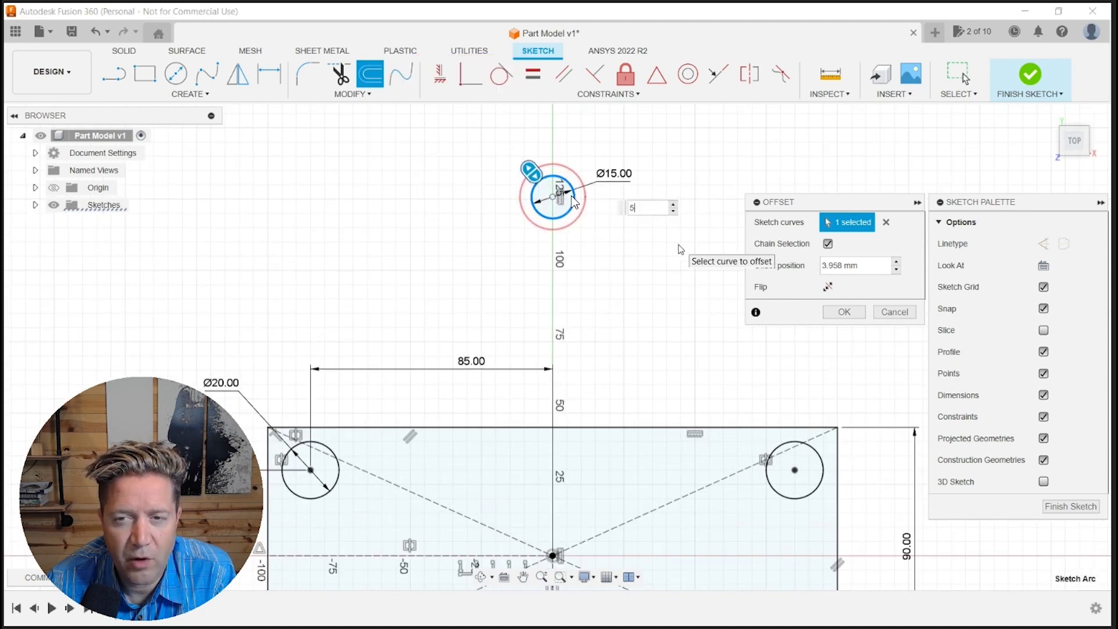
key(Return)
key(Return)
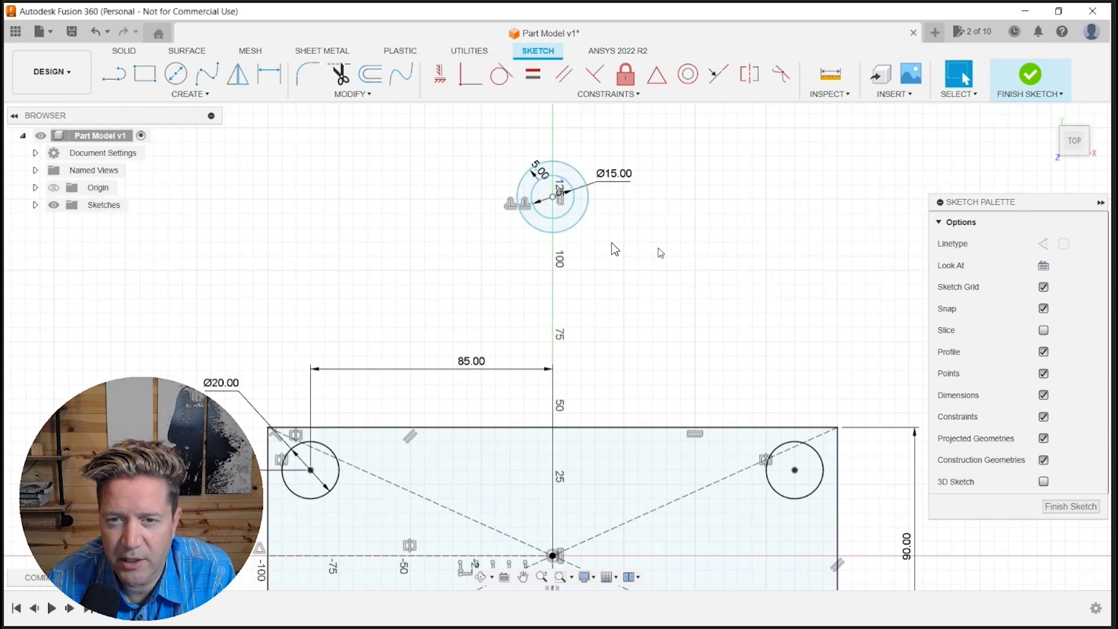
Sketch a circle centered on the origin and set its diameter to 45 mm.
scroll(662, 244, down, 1)
middle_drag(700, 310, 691, 226)
key(c)
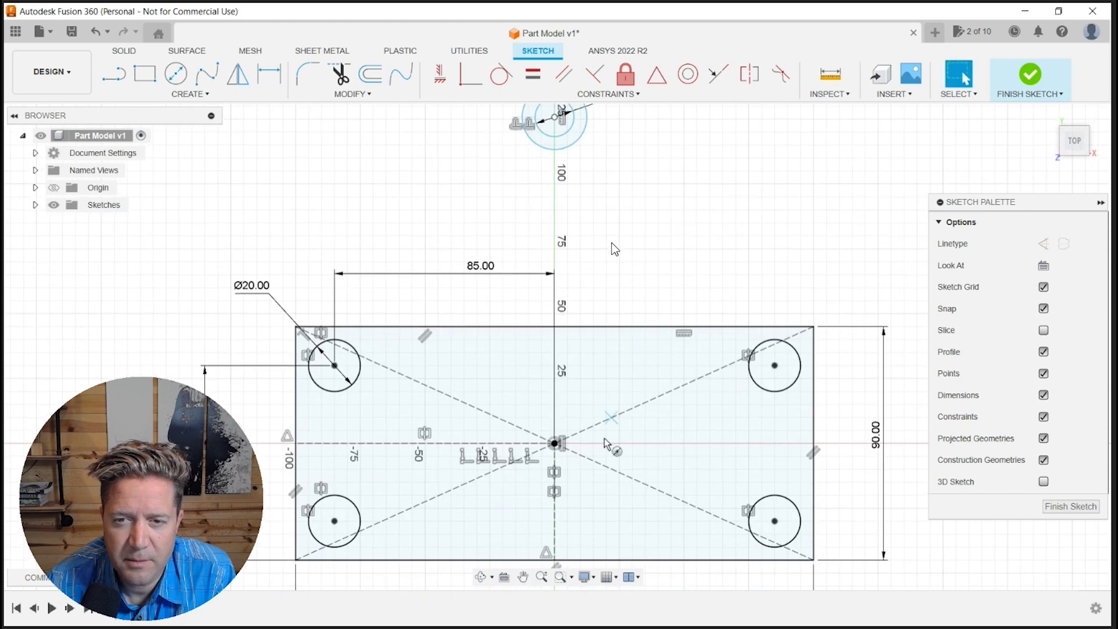
key(c)
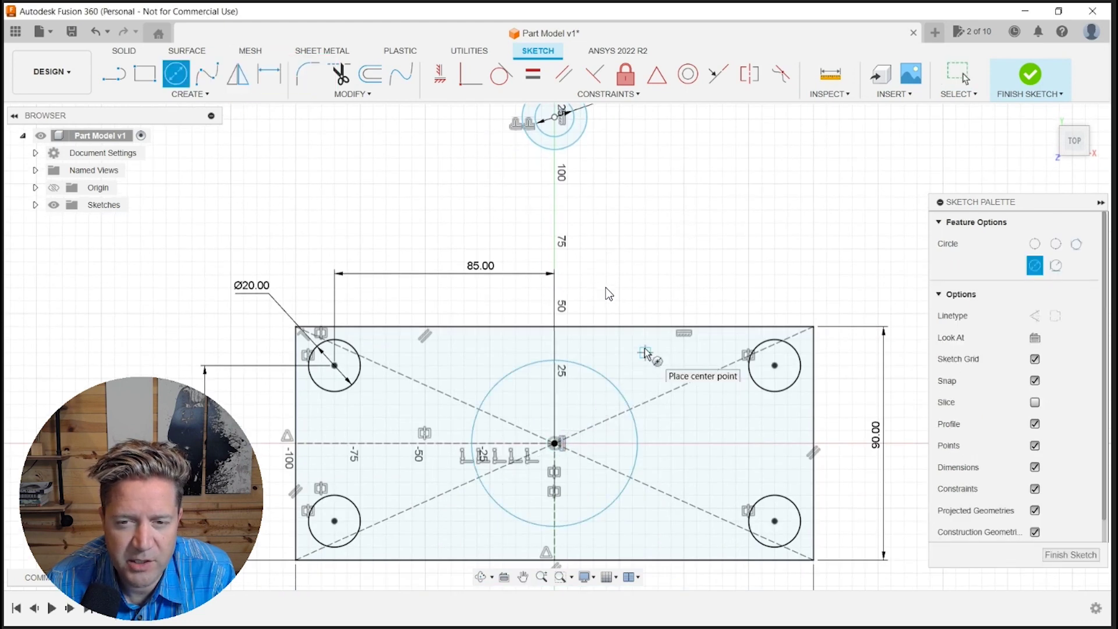
key(Escape)
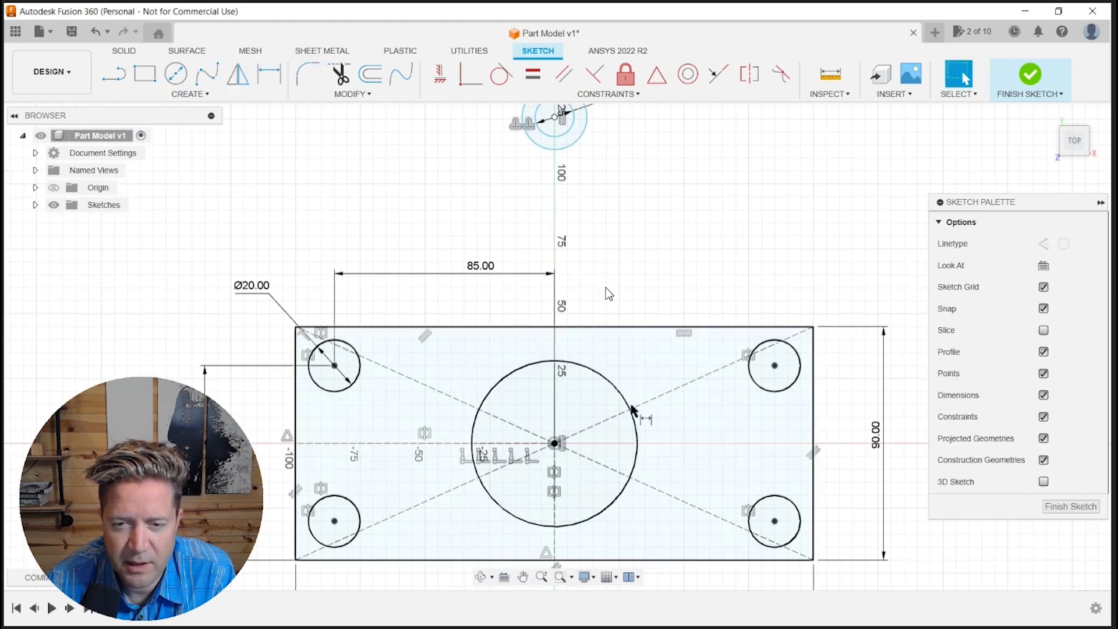
click(616, 394)
click(696, 314)
text(45)
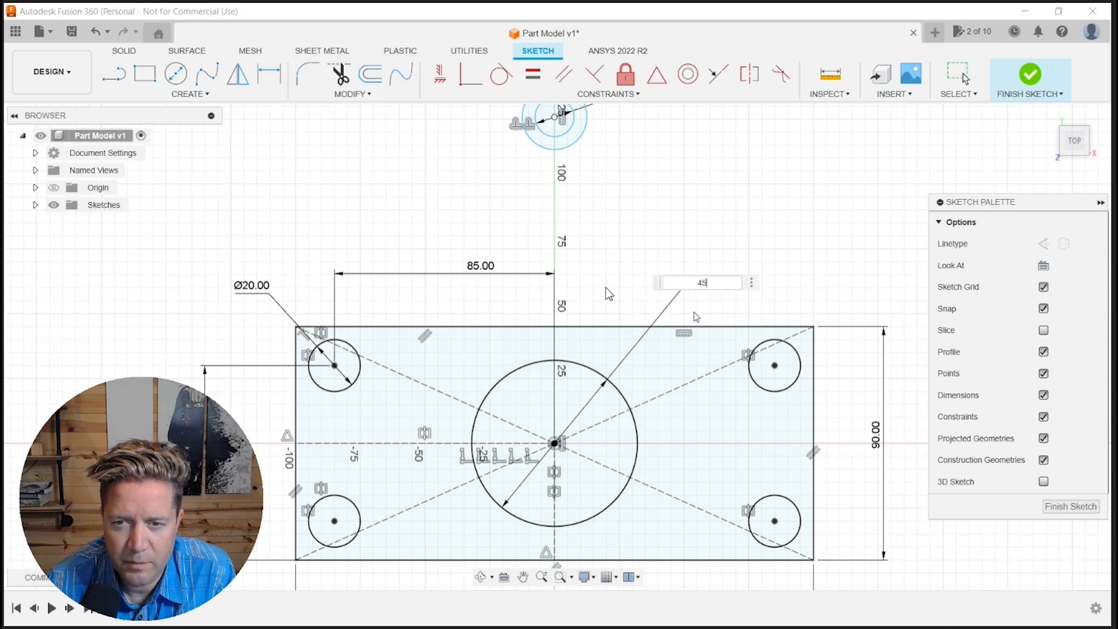
key(Return)
key(Escape)
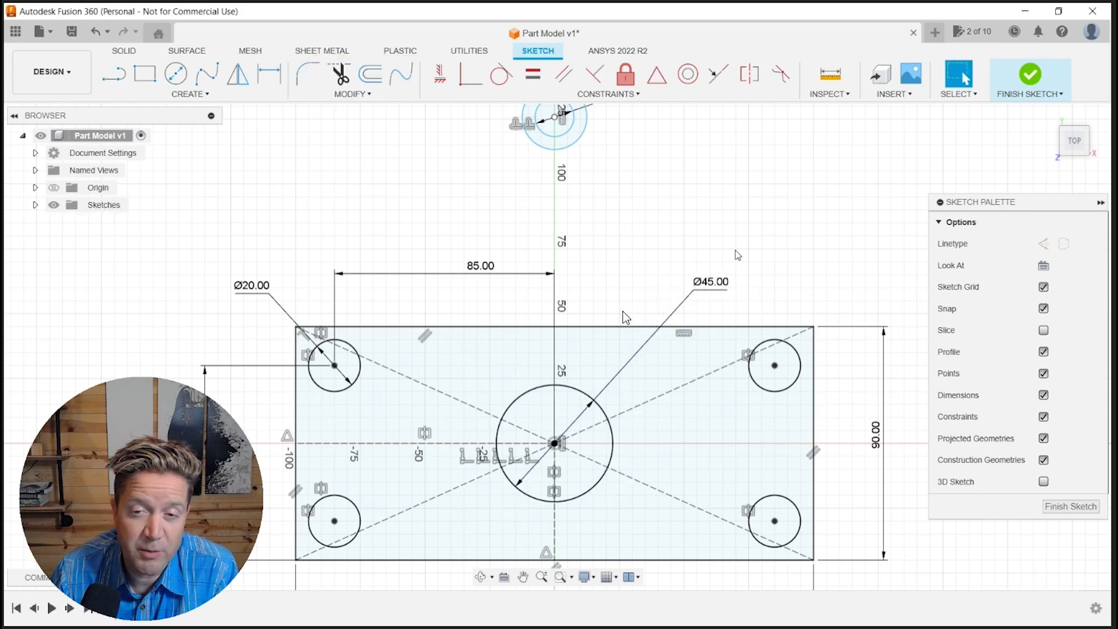
Offset the 45 mm central circle outward by 15 mm.
middle_drag(740, 323, 774, 242)
key(o)
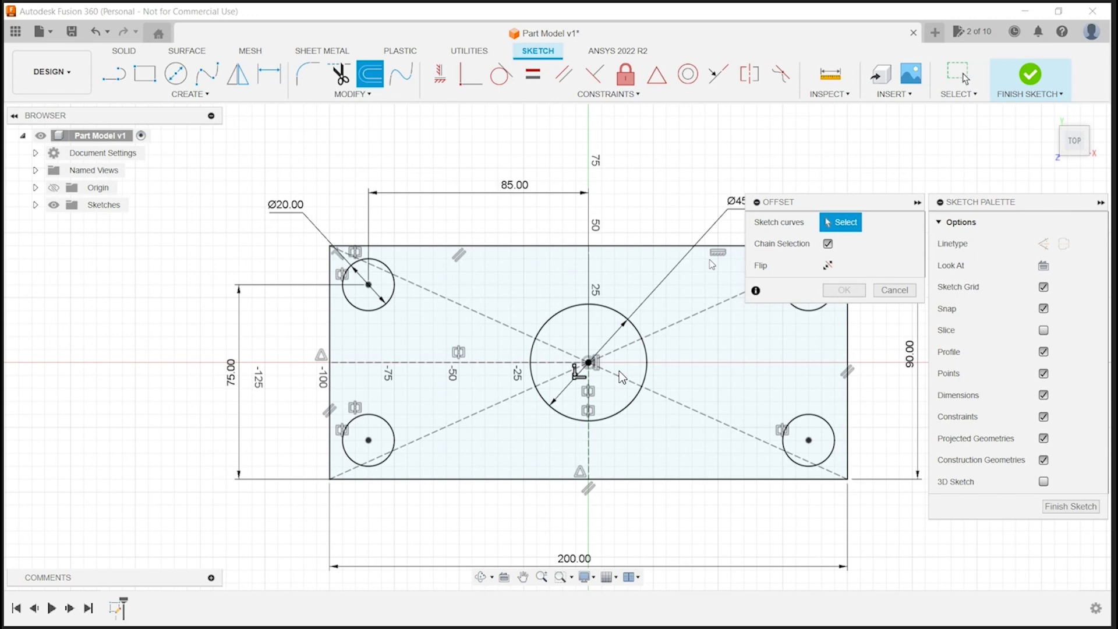
click(629, 322)
text(15)
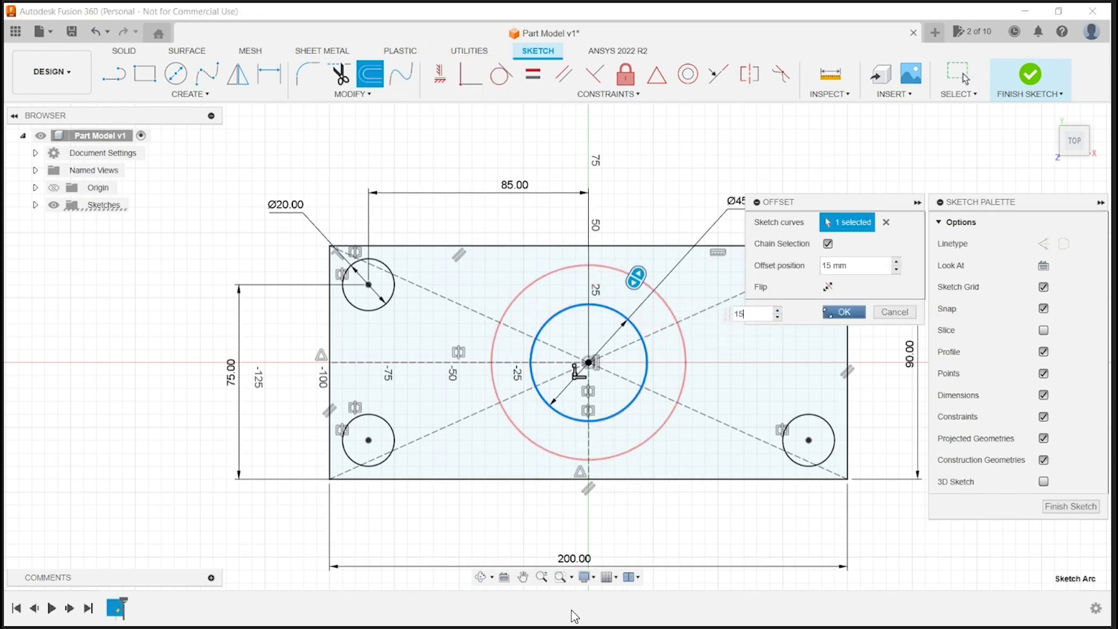
click(844, 312)
scroll(735, 222, down, 1)
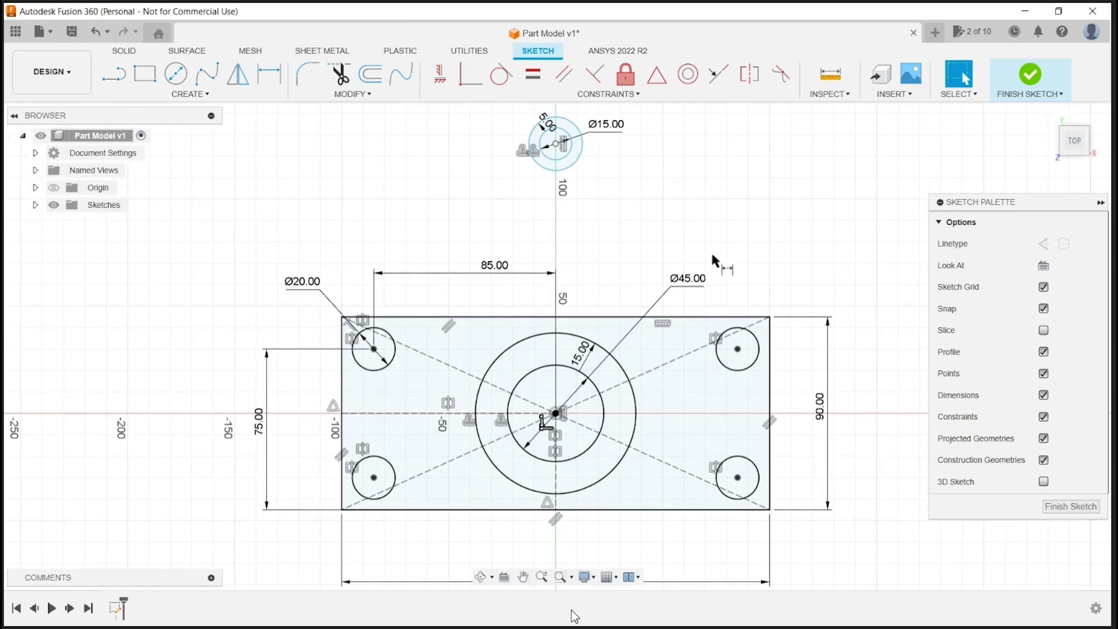
Dimension the vertical distance between the upper circle's center and the origin as 80 mm.
key(d)
click(557, 143)
click(556, 413)
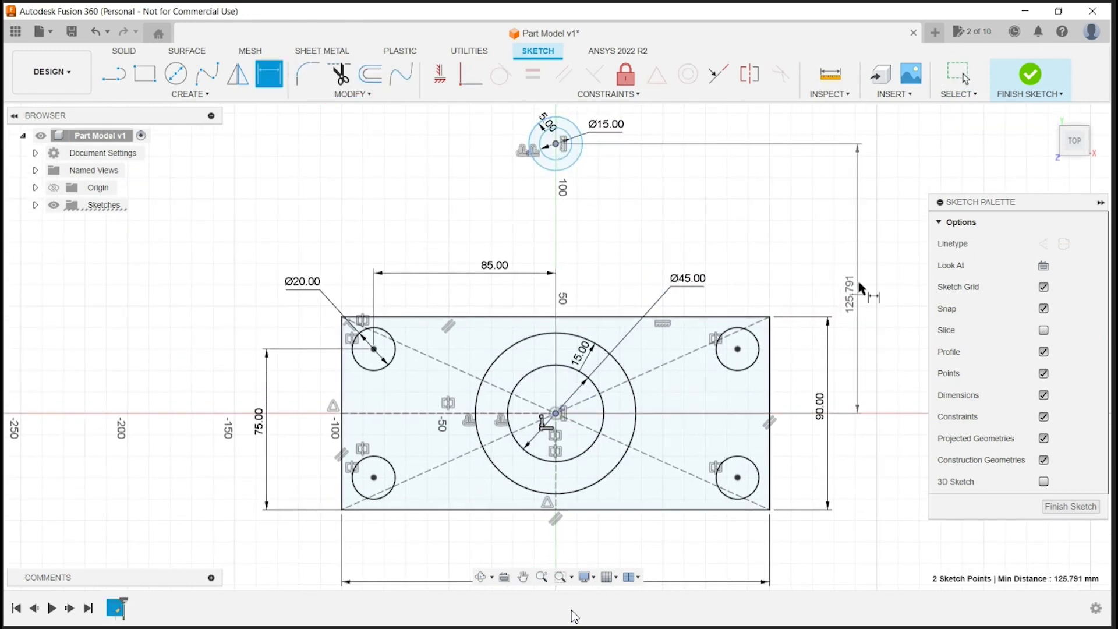
click(865, 251)
text(80)
key(Return)
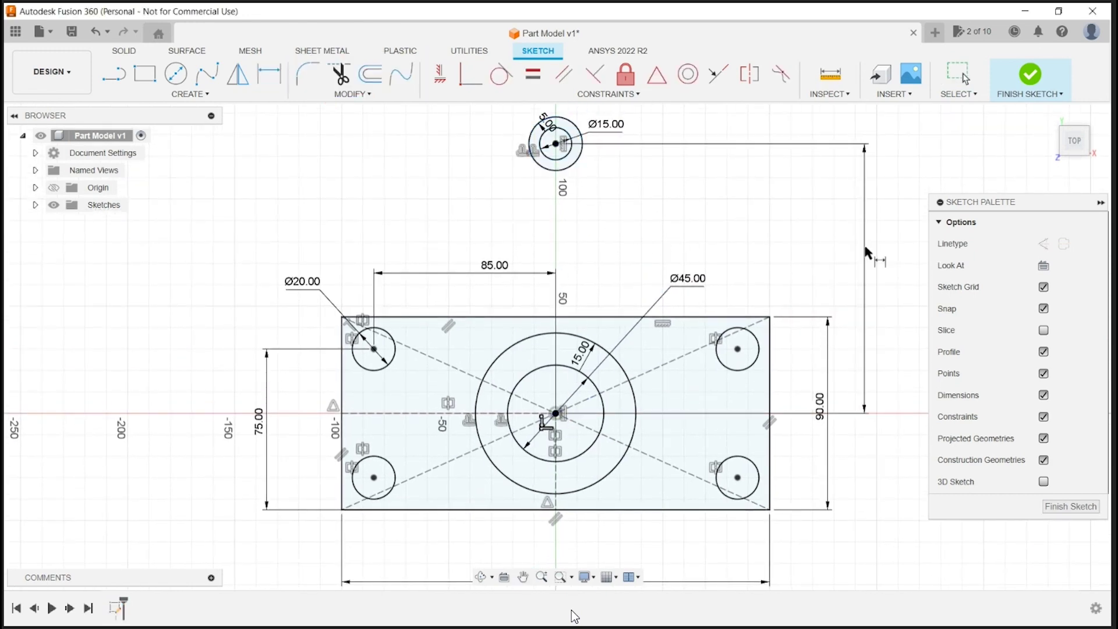
key(Escape)
Draw a slanted line about 68 mm long from the upper outer circle's right side to the outer central circle's upper right.
key(l)
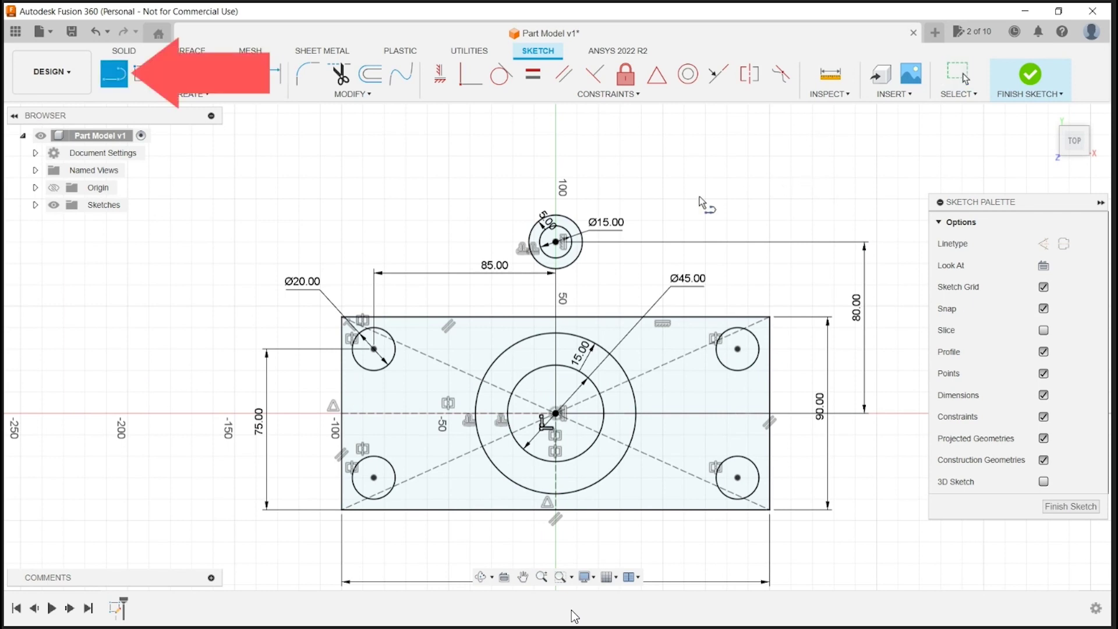
scroll(592, 245, up, 3)
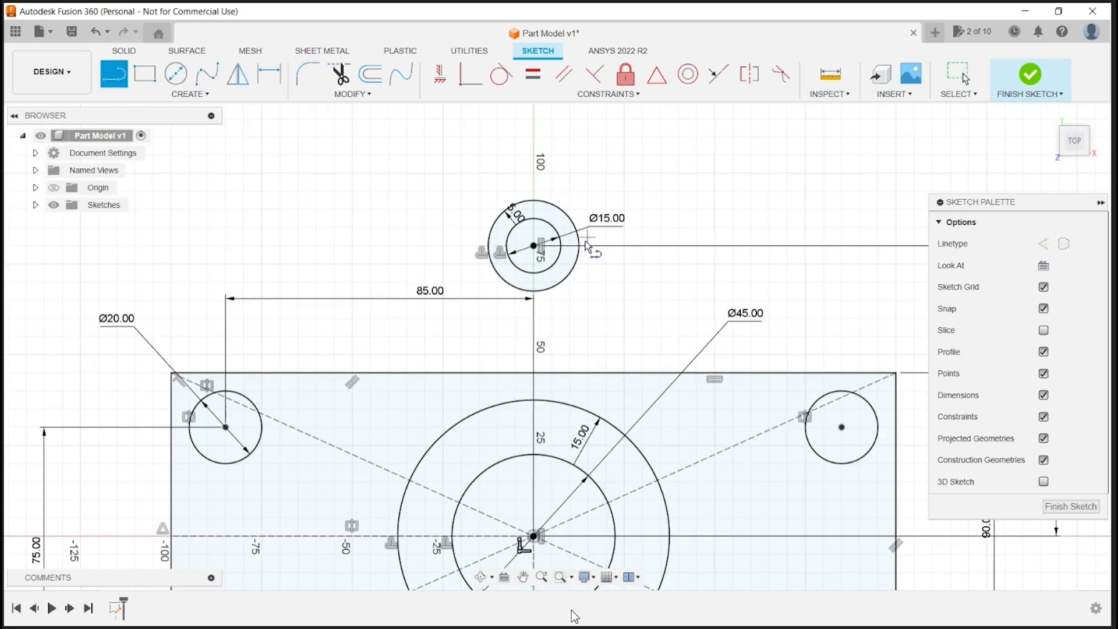
click(579, 240)
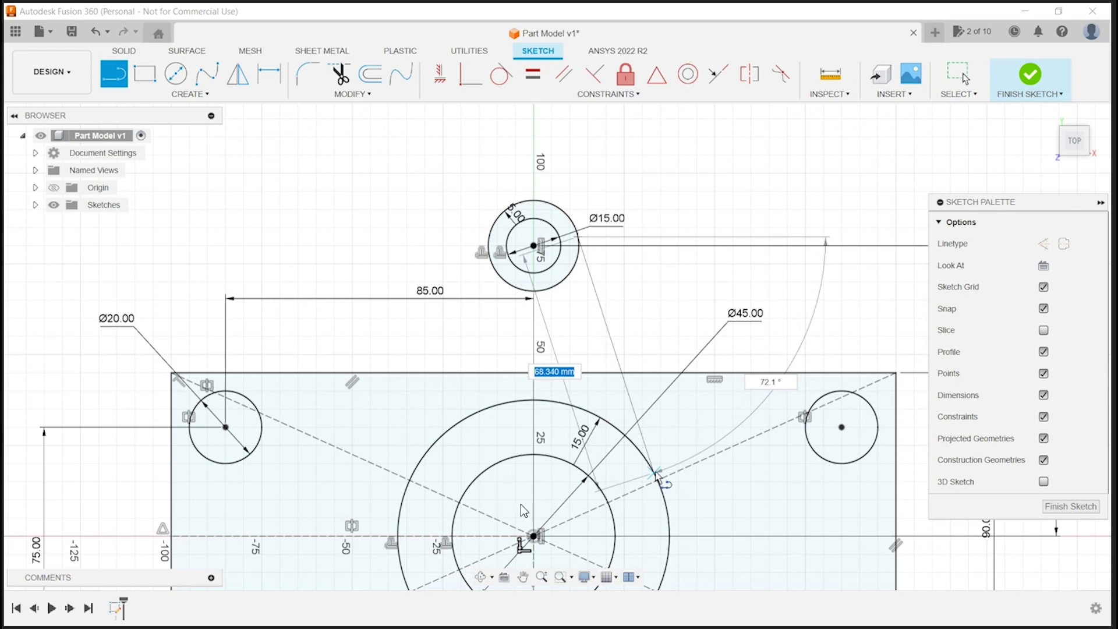
click(655, 473)
key(Escape)
Make the slanted line tangent to both the upper outer circle and the outer central circle.
click(587, 265)
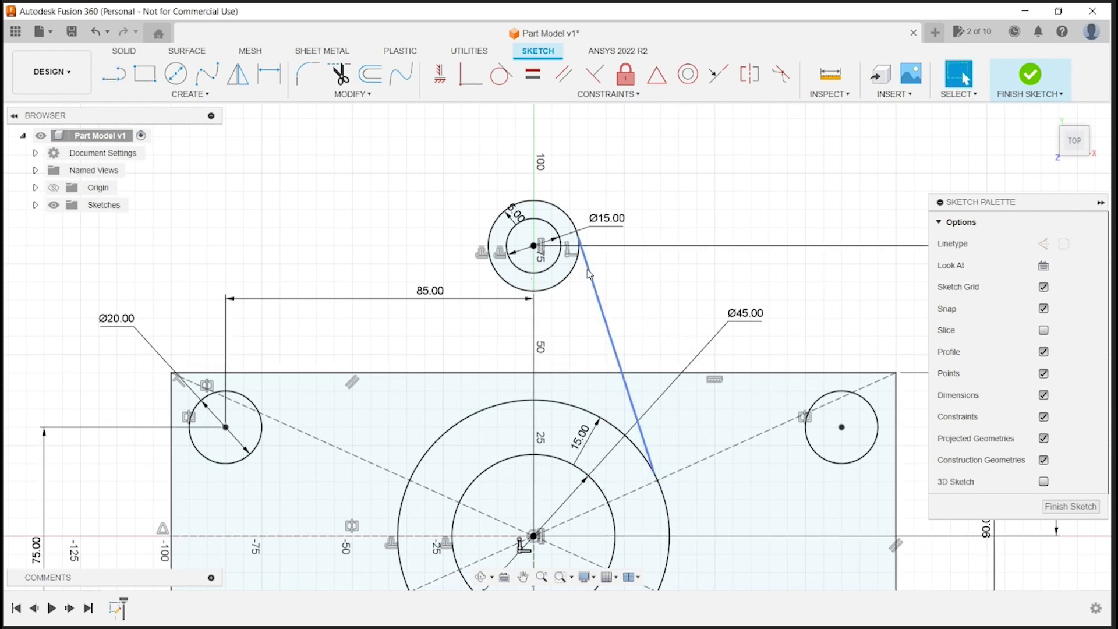
ctrl+click(574, 269)
click(501, 74)
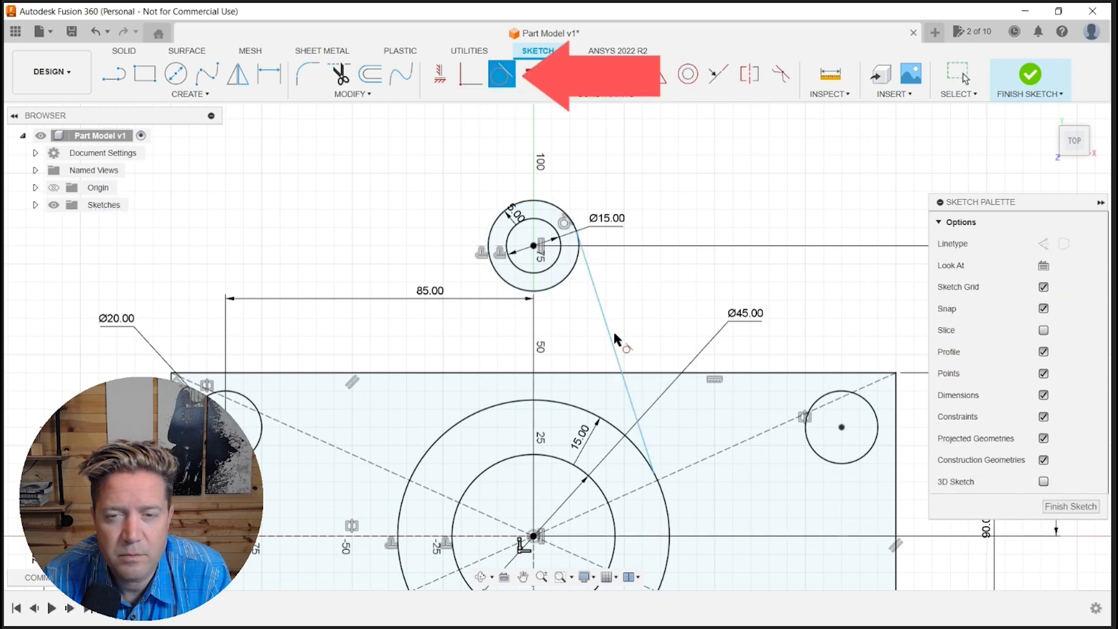
click(673, 500)
key(Escape)
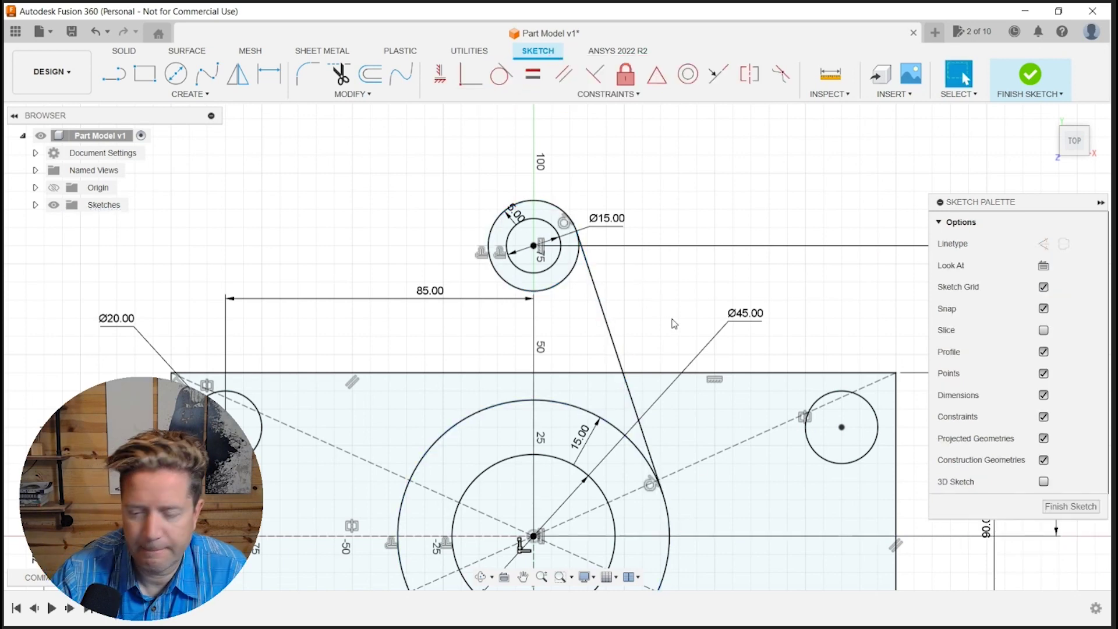
Mirror the tangent line across the vertical construction line.
scroll(674, 320, down, 2)
middle_drag(661, 319, 672, 262)
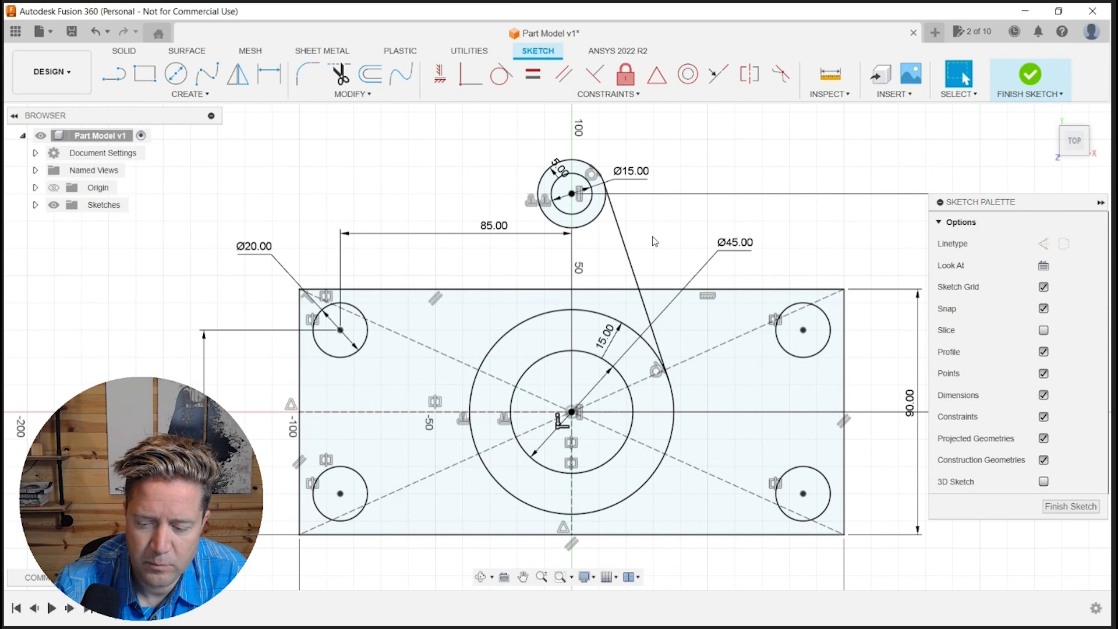
click(237, 74)
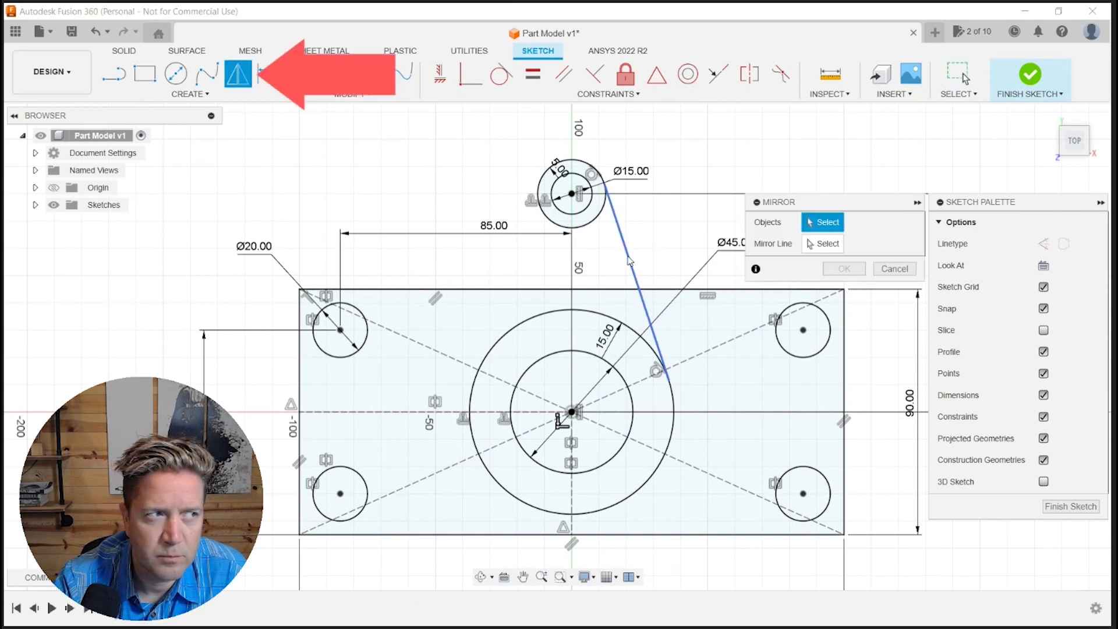
click(641, 292)
click(827, 244)
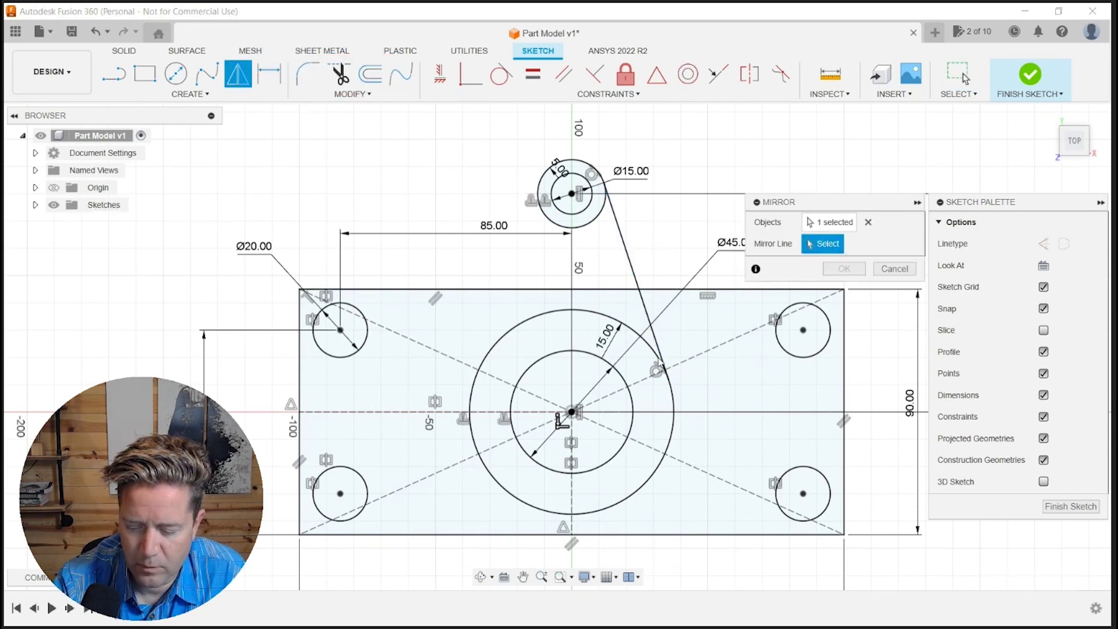
click(572, 501)
click(844, 269)
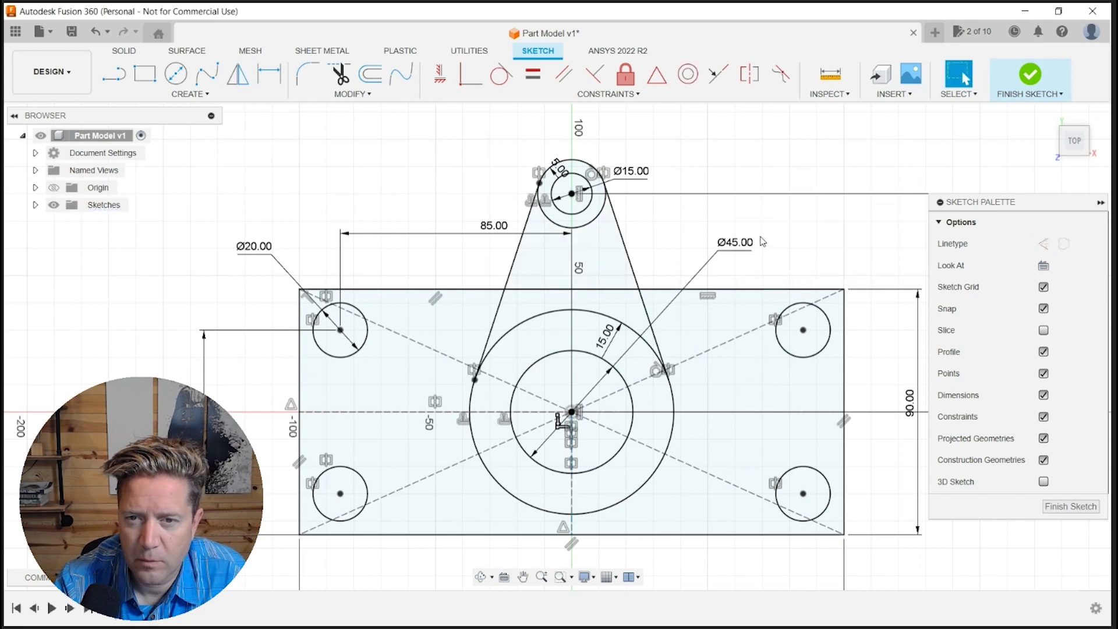
Finish the sketch and rename it Layout Sketch.
click(1030, 74)
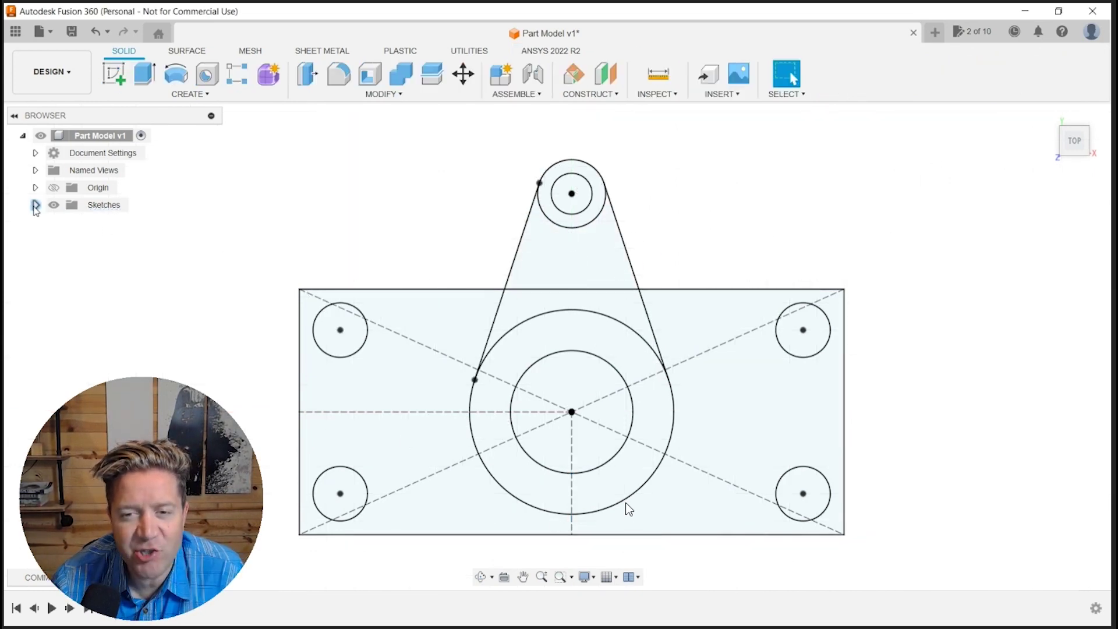
click(35, 205)
right_click(115, 223)
click(146, 356)
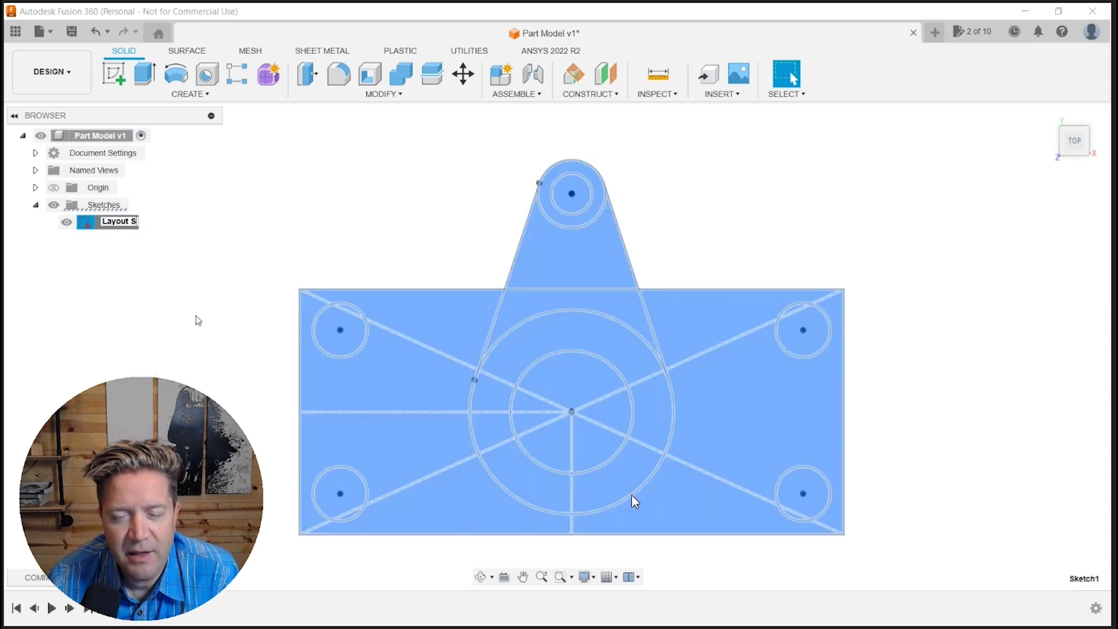
key(Return)
click(309, 225)
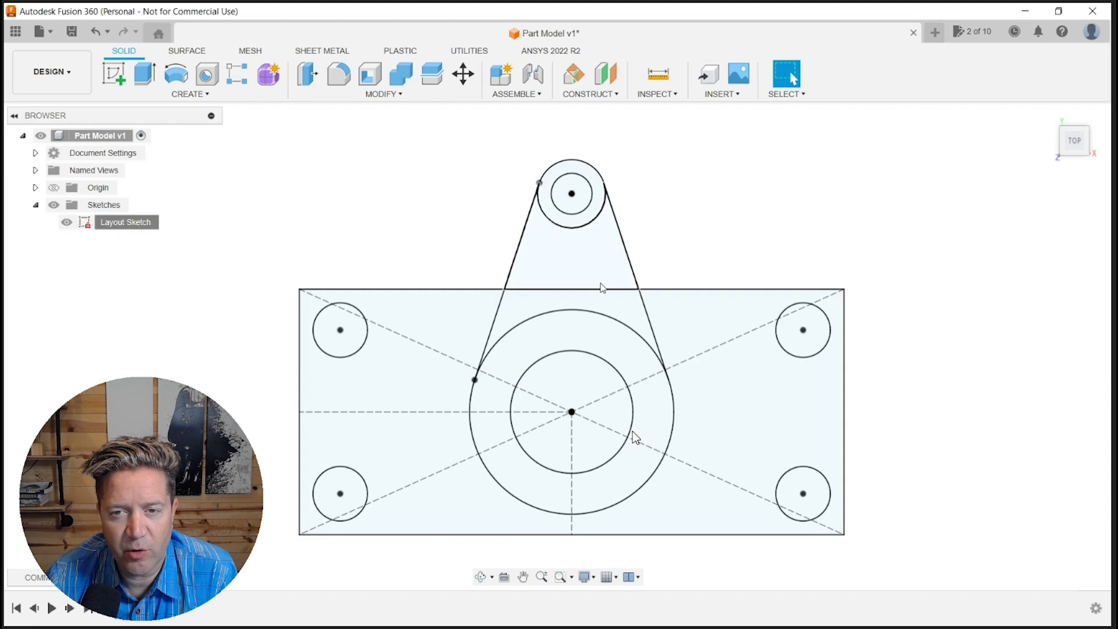
Extrude the full base rectangle's profiles, leaving out the four corner holes, 20 mm as a new body.
scroll(600, 283, down, 3)
key(e)
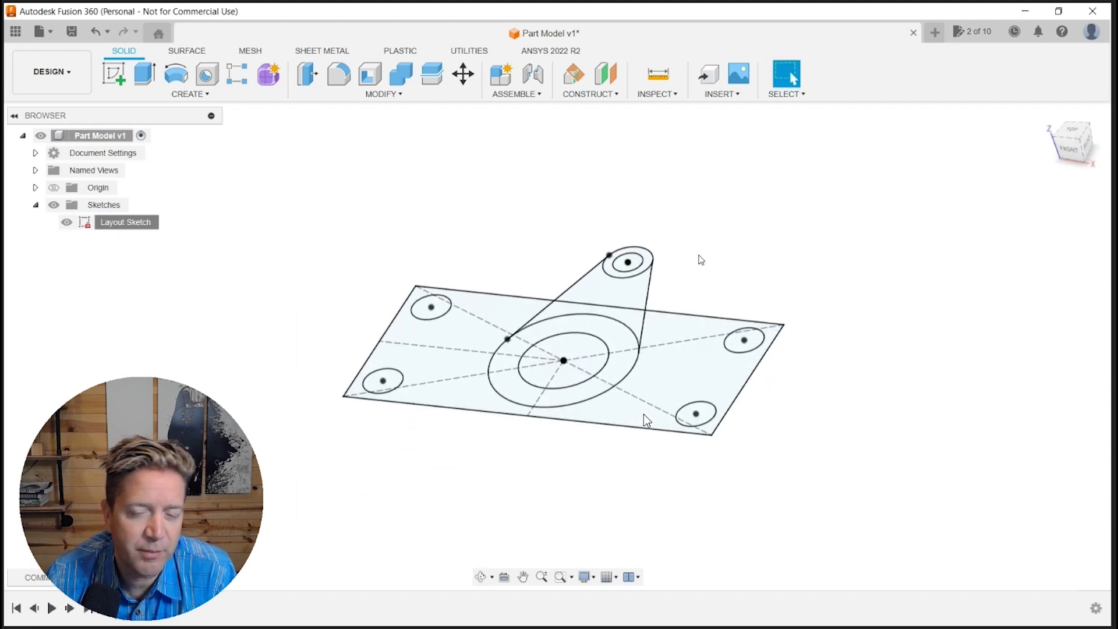
click(645, 419)
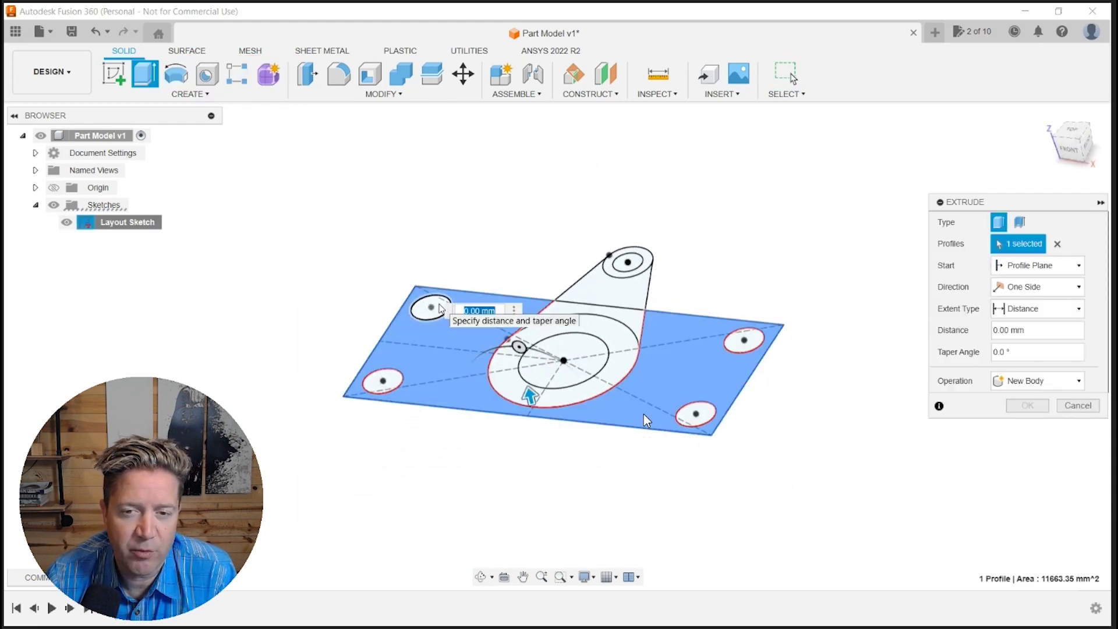
click(632, 319)
click(609, 381)
click(577, 351)
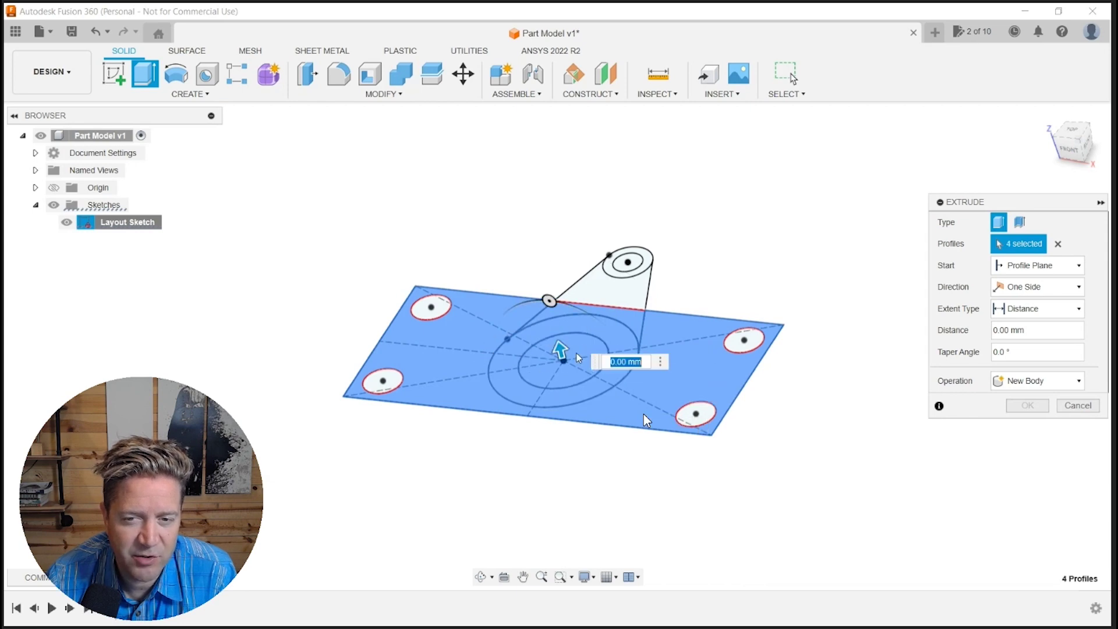
text(20)
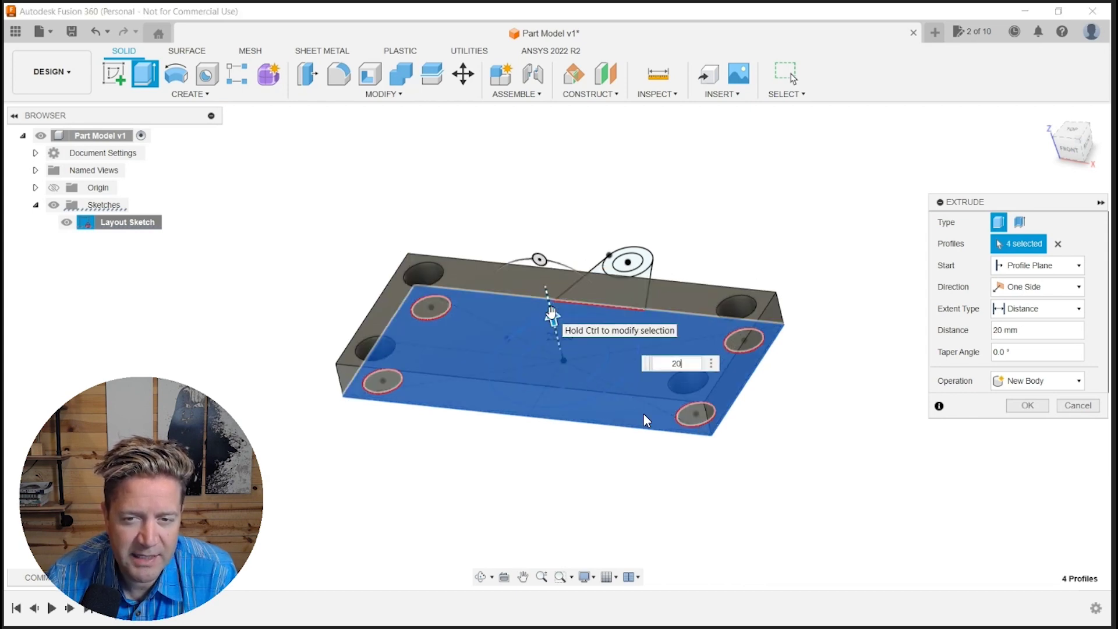
key(Return)
Start a sketch on the plate's front face and draw a slanted line up from the lower edge, continued by a horizontal line to the vertical axis.
mouse_move(643, 413)
shift+middle_down()
mouse_move(644, 379)
mouse_move(617, 316)
mouse_move(609, 323)
shift+middle_up()
click(113, 75)
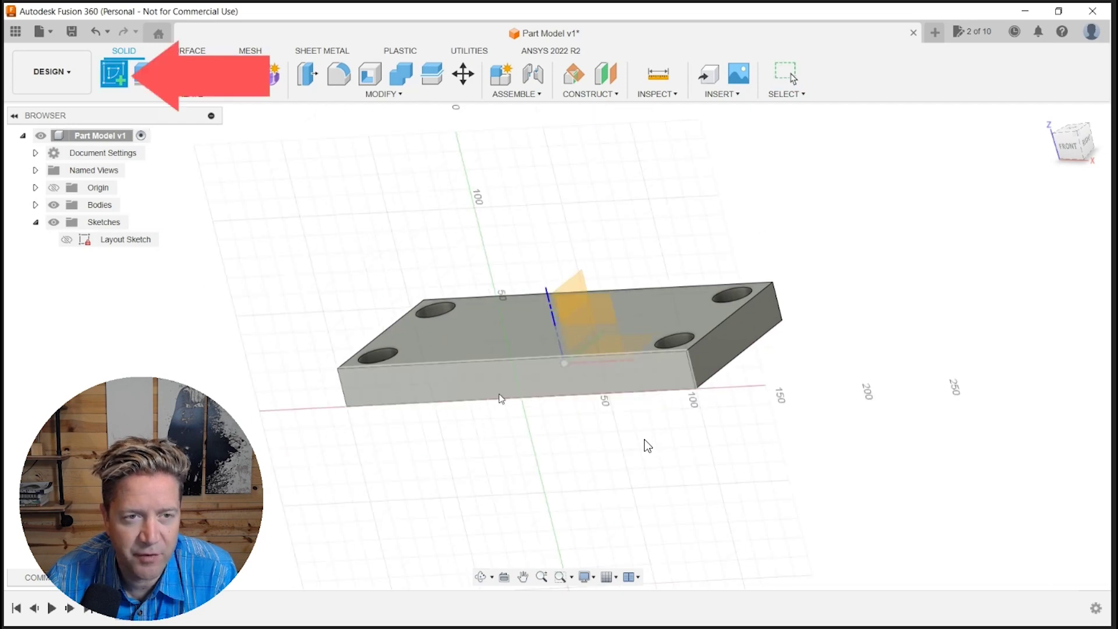
click(541, 379)
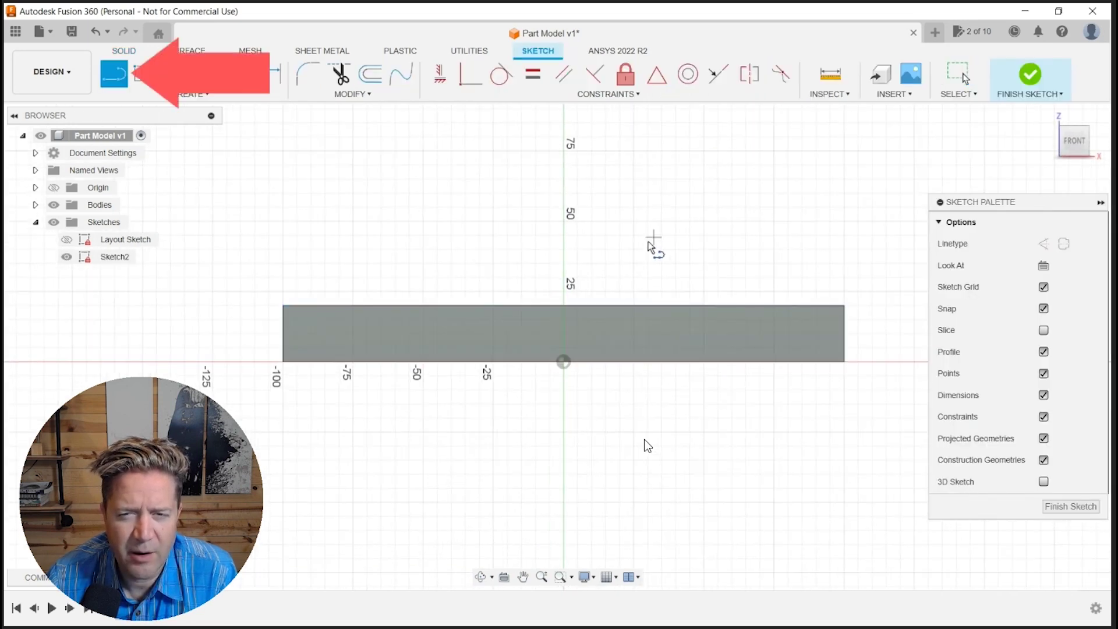
click(381, 362)
click(414, 341)
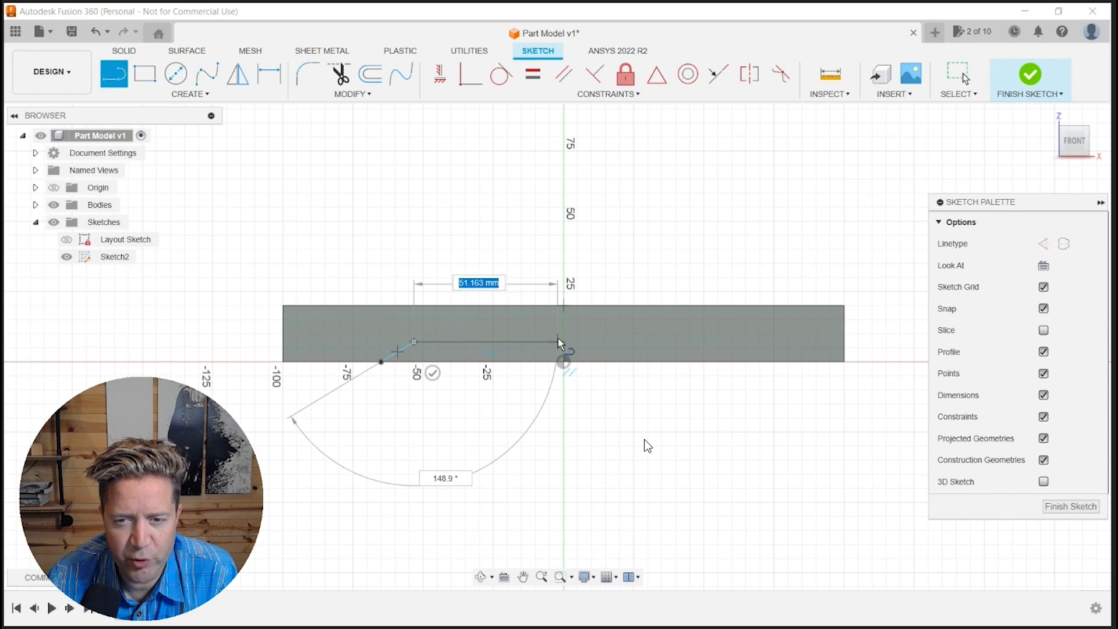
click(563, 342)
Draw a vertical construction line about 7 mm long from the horizontal line's end down to the origin.
key(Escape)
scroll(562, 357, up, 3)
key(l)
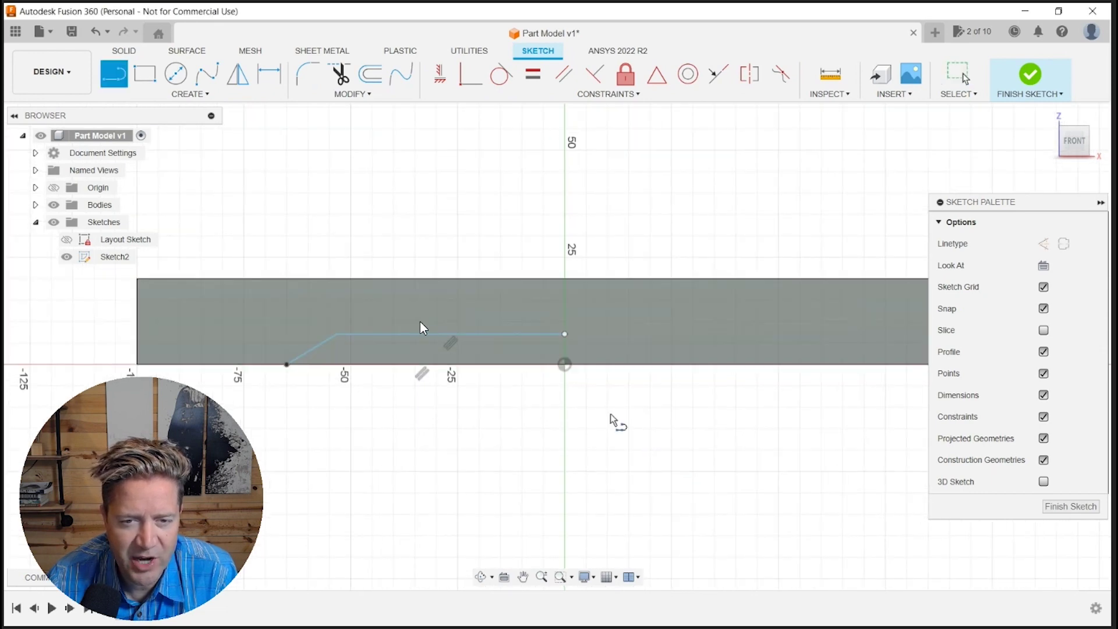
key(x)
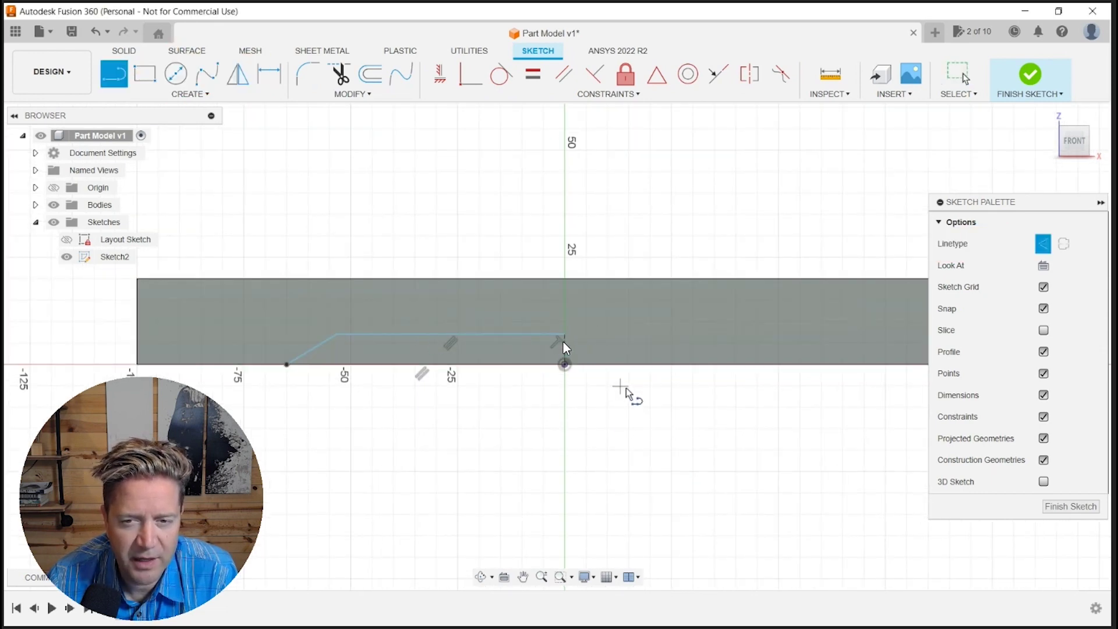
key(Escape)
Dimension the slanted line's lower endpoint 40 mm from the origin and the vertical construction line 5 mm long.
key(d)
click(287, 365)
click(564, 365)
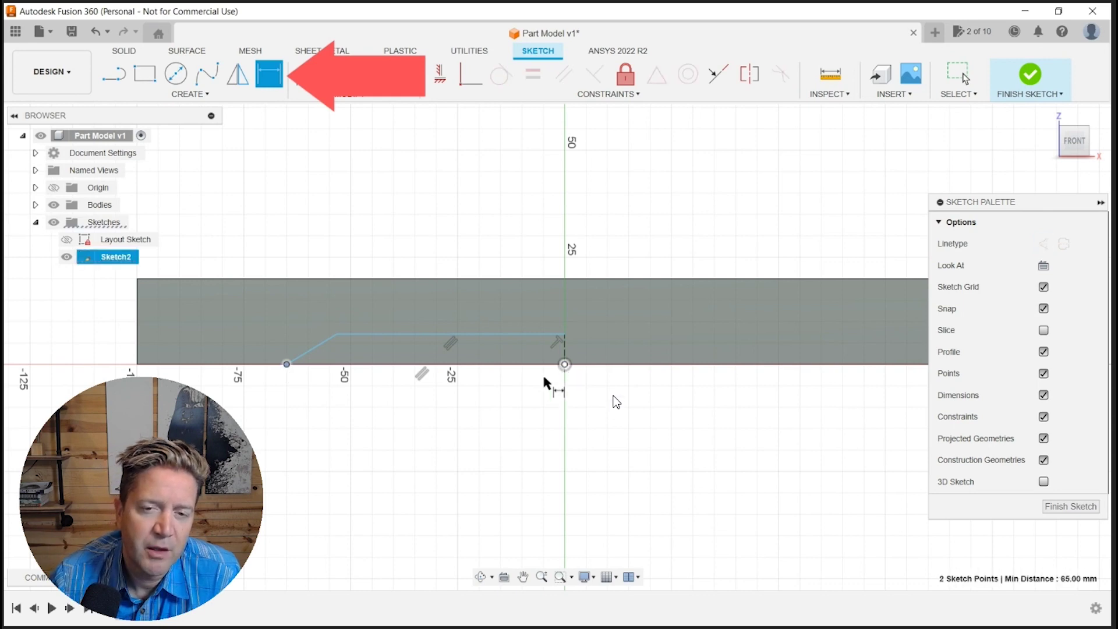
click(564, 364)
click(421, 431)
text(40)
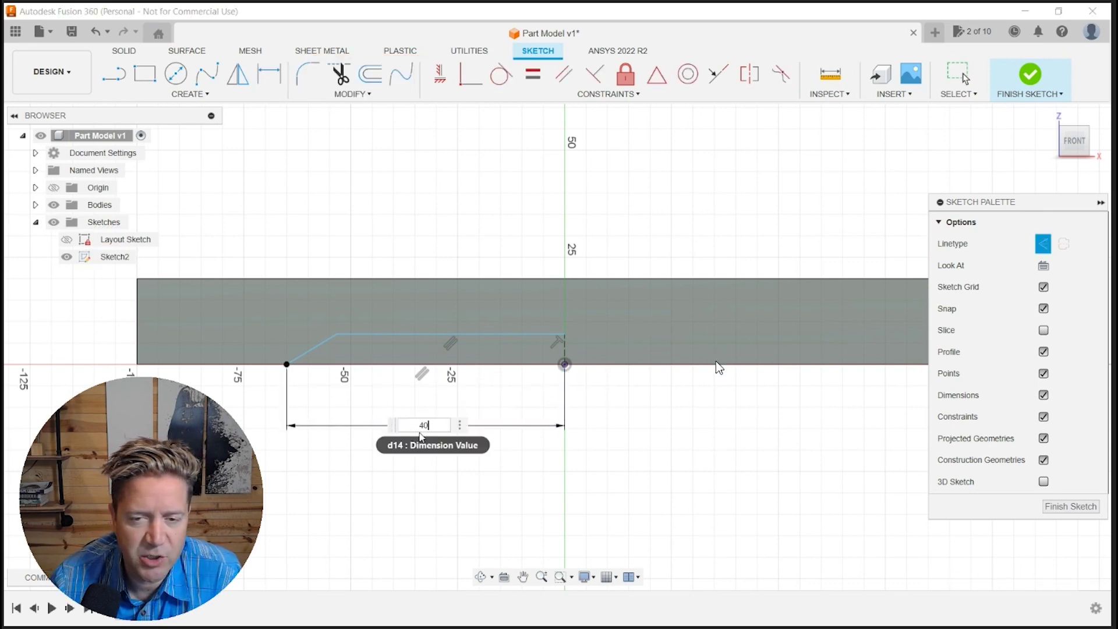
key(Return)
click(570, 348)
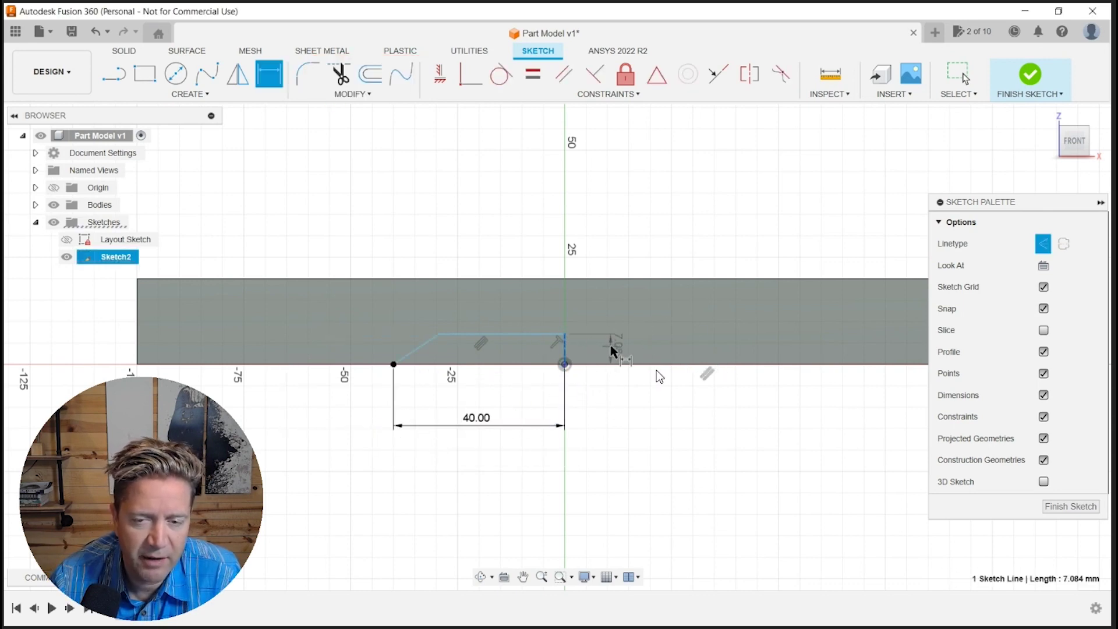
click(615, 348)
text(5)
key(Return)
Set the angle between the slanted line and the plate's lower edge to 45°.
click(418, 350)
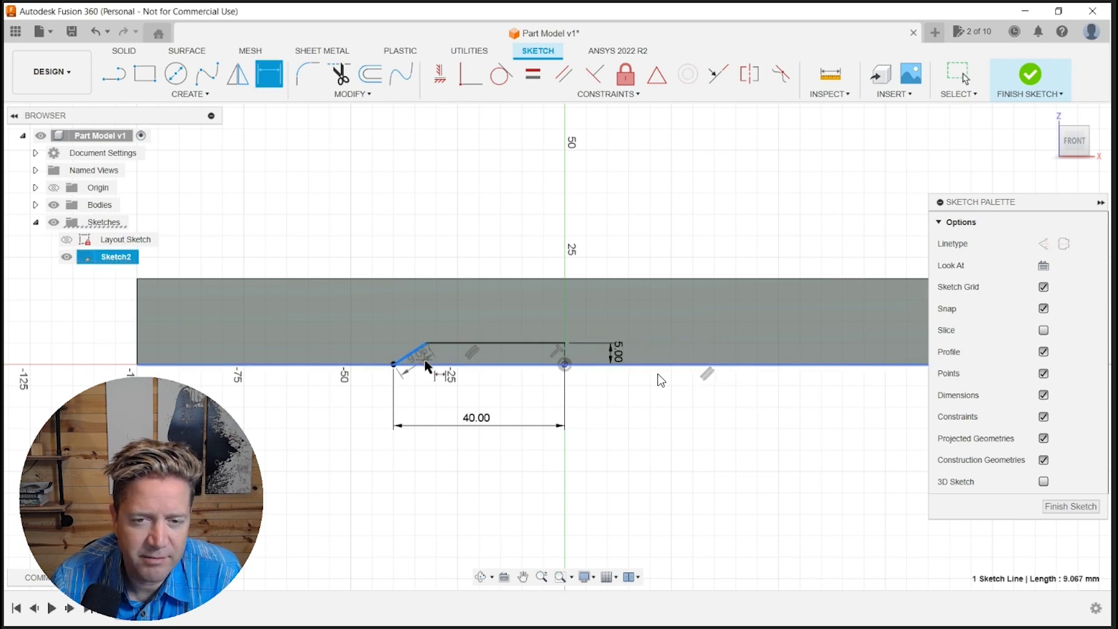
click(427, 364)
scroll(432, 359, up, 4)
click(436, 352)
text(45)
key(Return)
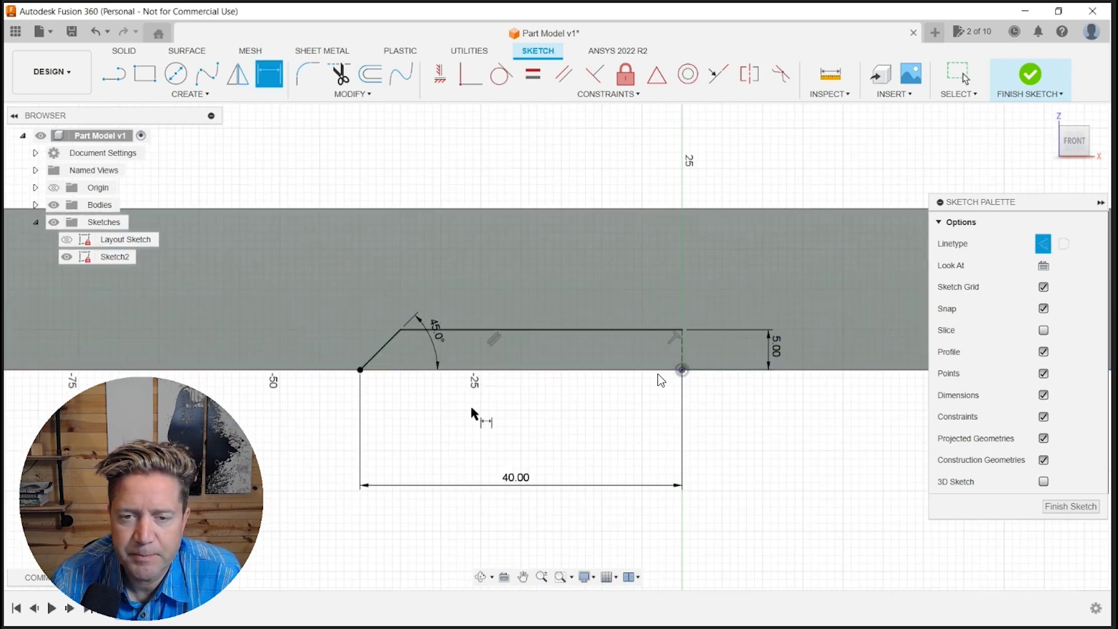
scroll(450, 423, down, 3)
key(Escape)
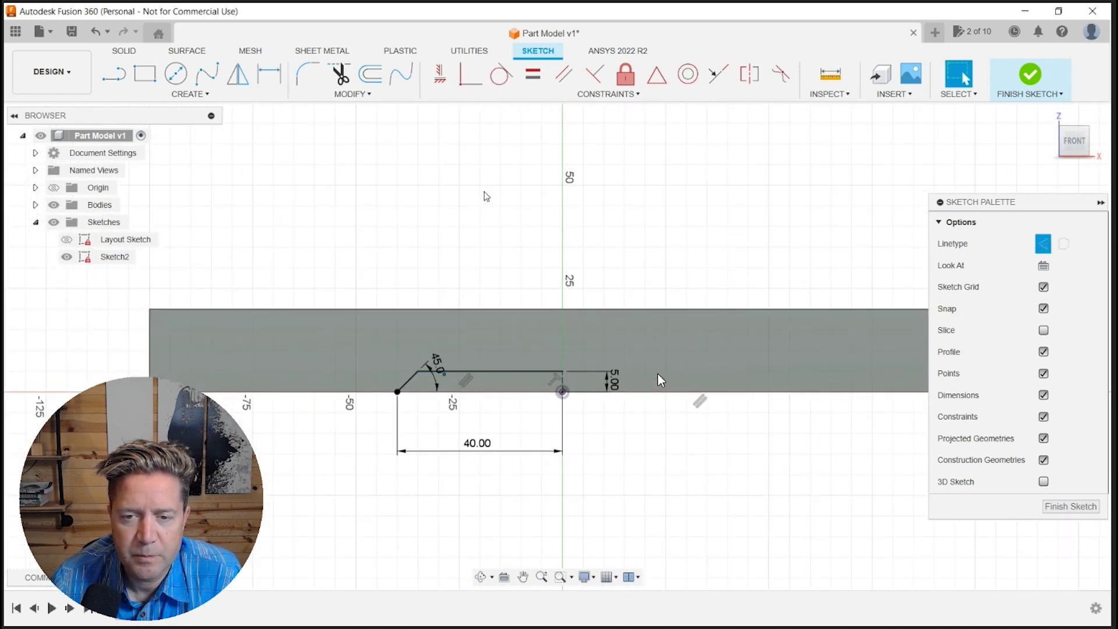
Mirror the horizontal and slanted lines across the vertical construction line.
click(238, 74)
click(489, 371)
click(412, 381)
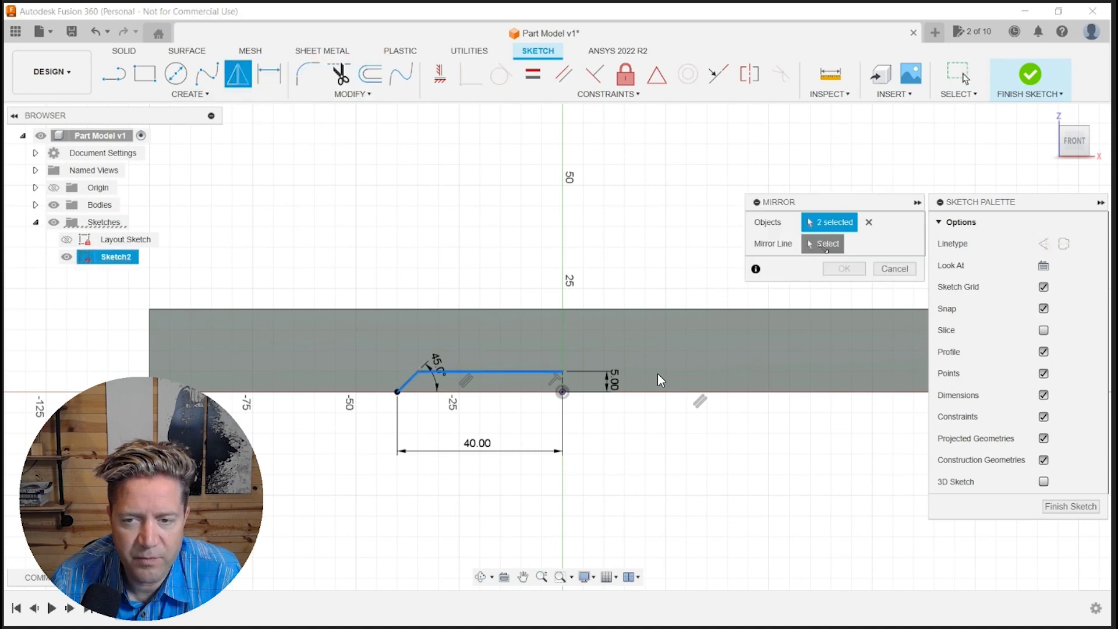
click(562, 381)
click(844, 269)
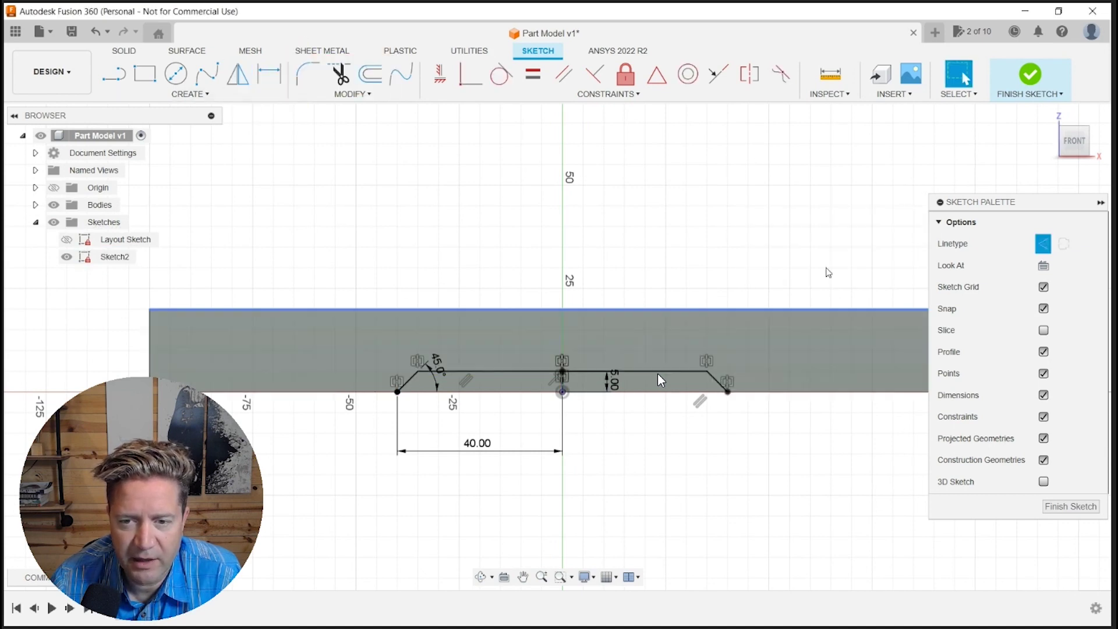
Finish the sketch and rename it Groove Profile.
click(1031, 74)
right_click(115, 260)
click(149, 393)
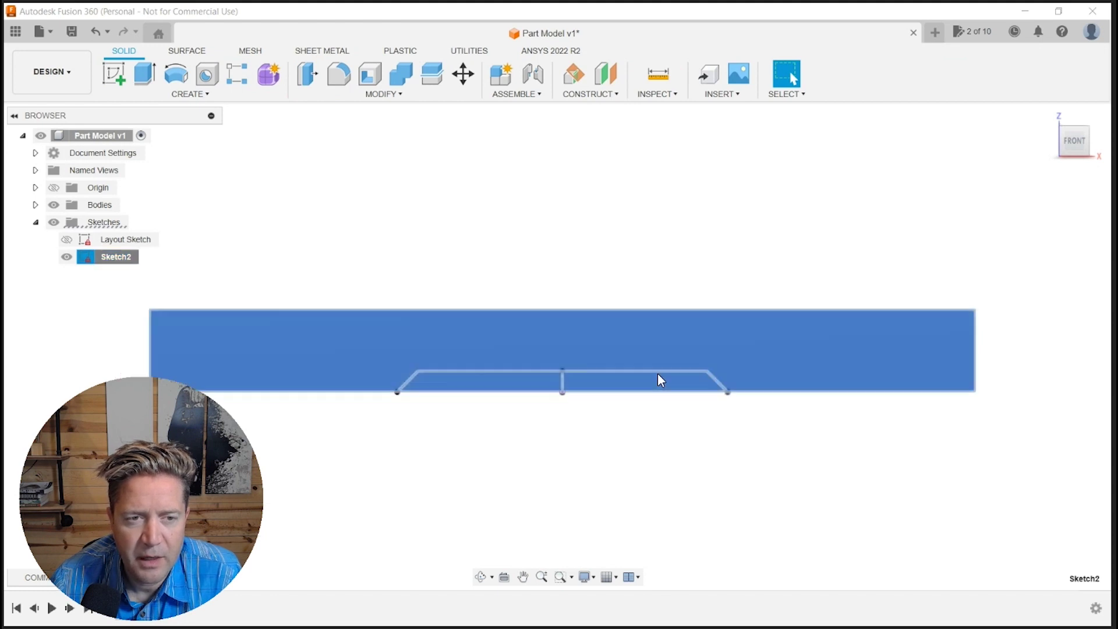
text(Groove Pro)
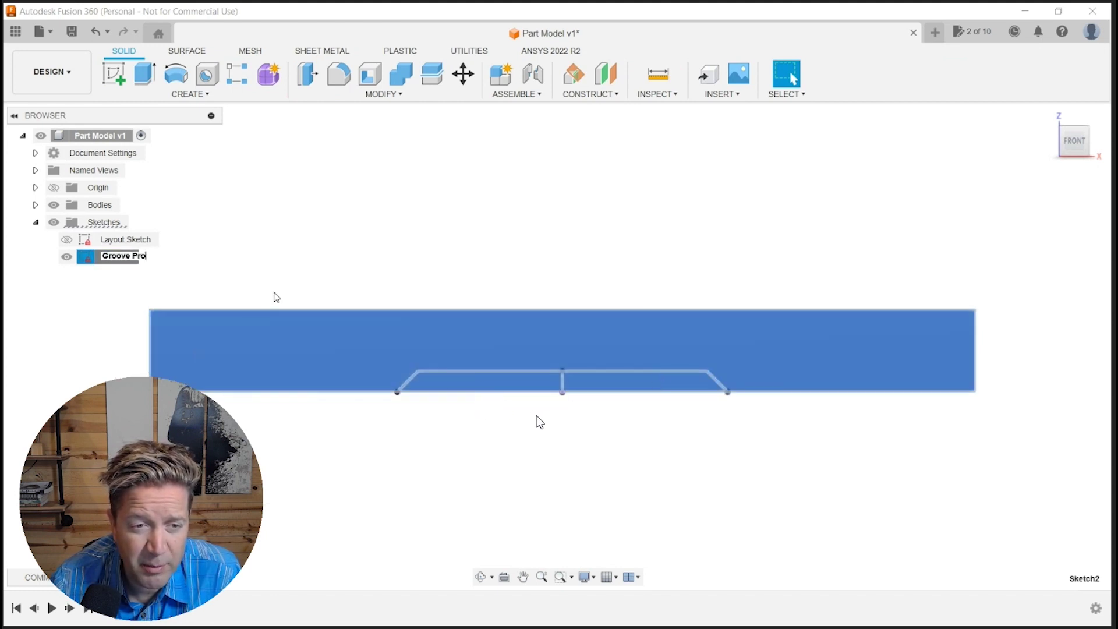
text(file)
key(Return)
click(580, 291)
Extrude the groove profile as a cut, using a To Object extent ending at the plate's back face.
shift+middle_drag(679, 250, 619, 272)
scroll(679, 245, down, 3)
key(e)
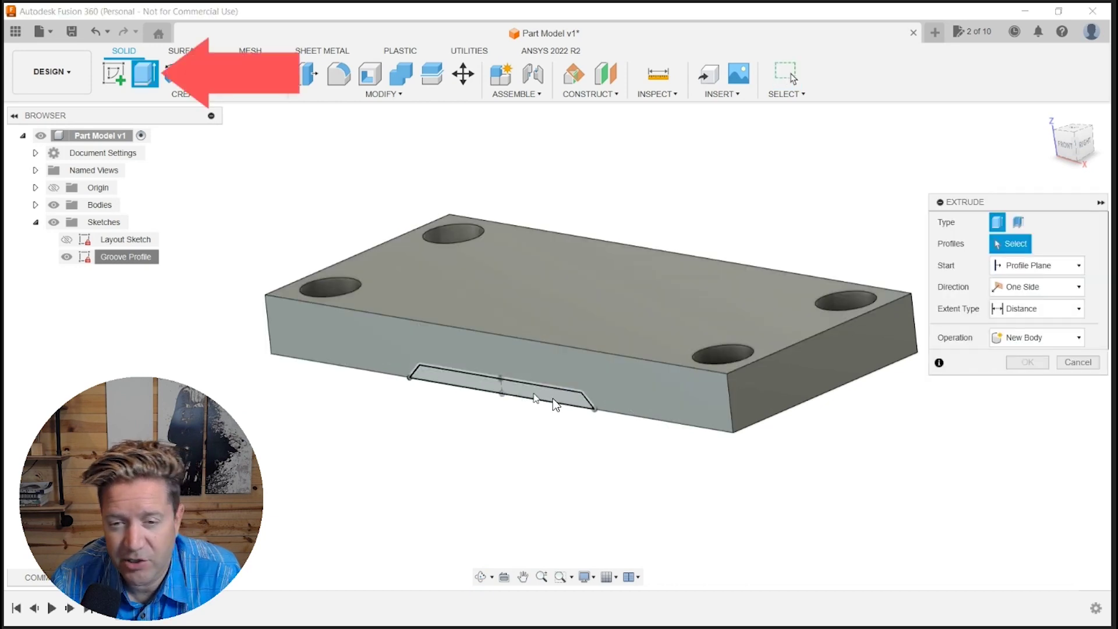
click(553, 399)
click(1031, 308)
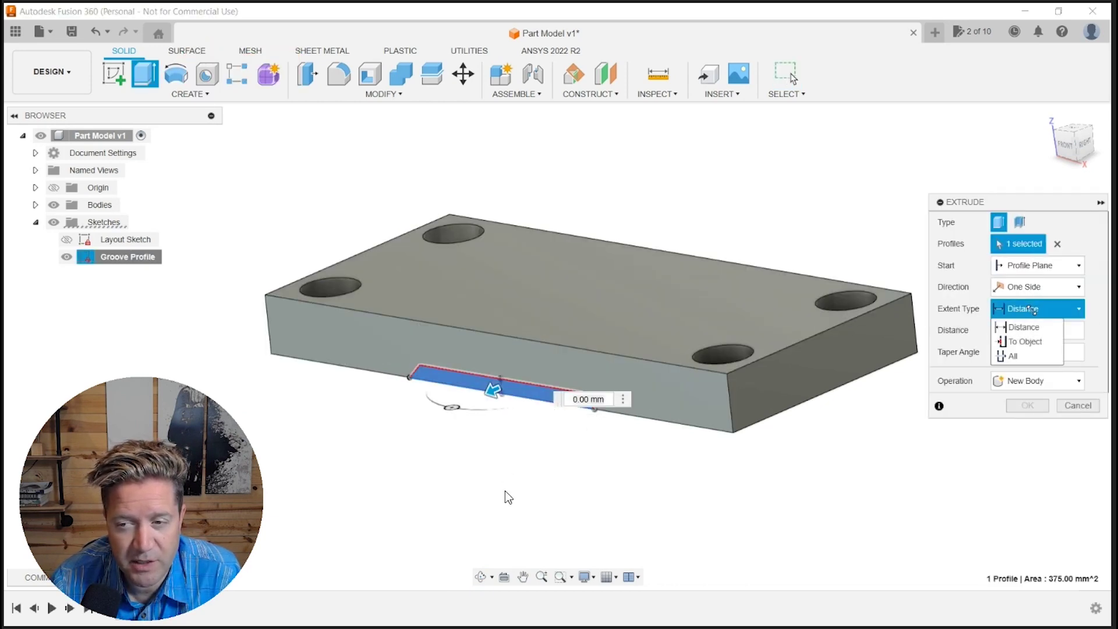
click(1030, 339)
shift+middle_drag(879, 297, 709, 273)
click(711, 271)
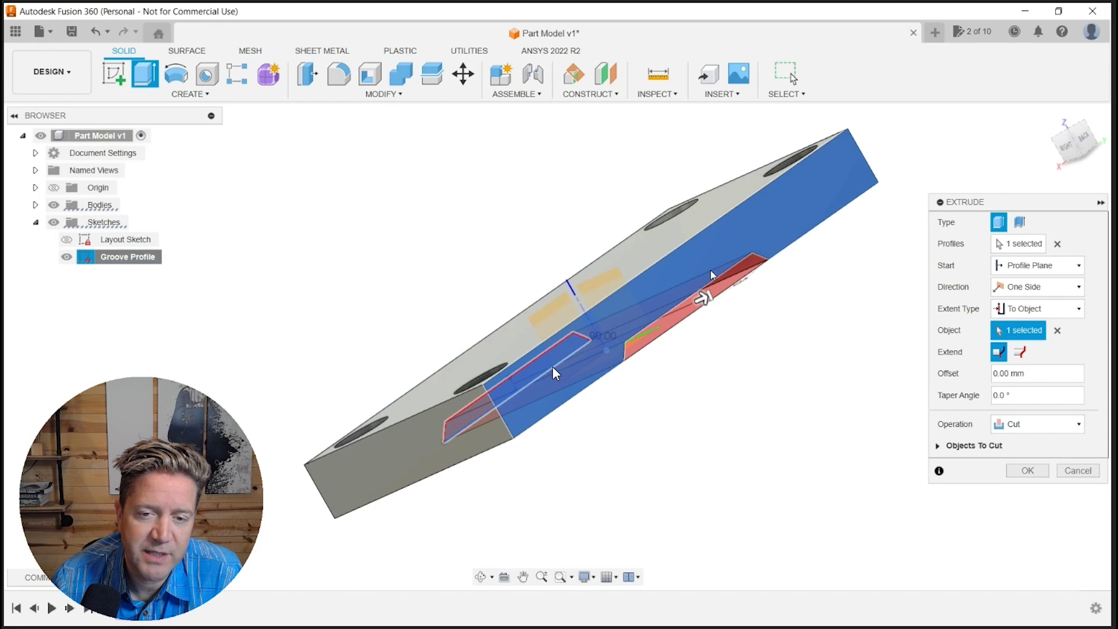
click(1017, 472)
shift+middle_drag(652, 353, 785, 340)
scroll(579, 257, down, 2)
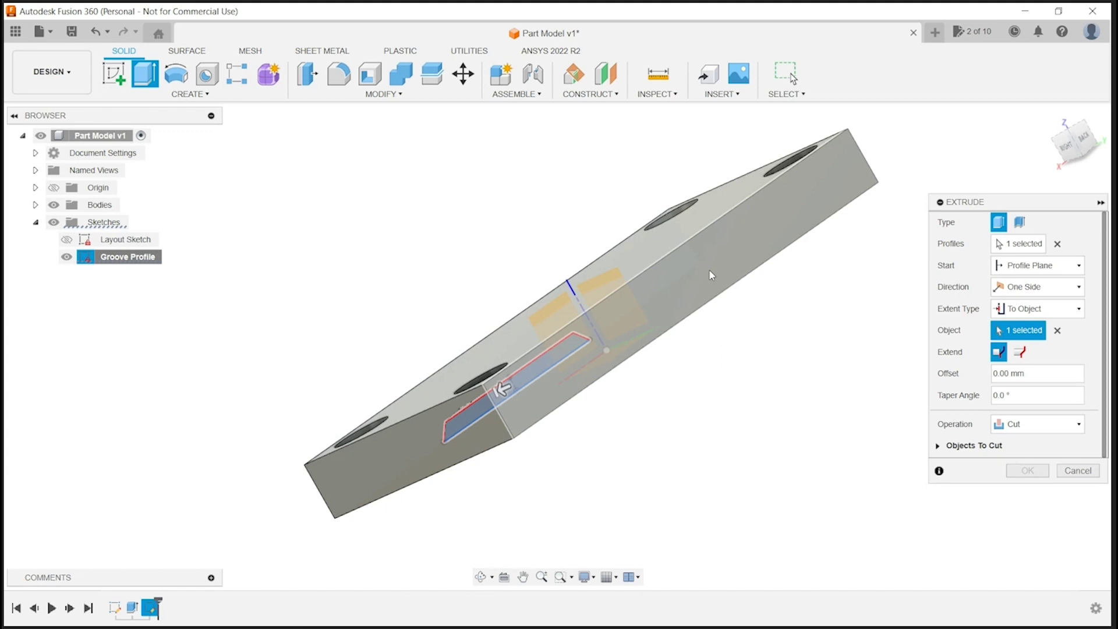
key(Return)
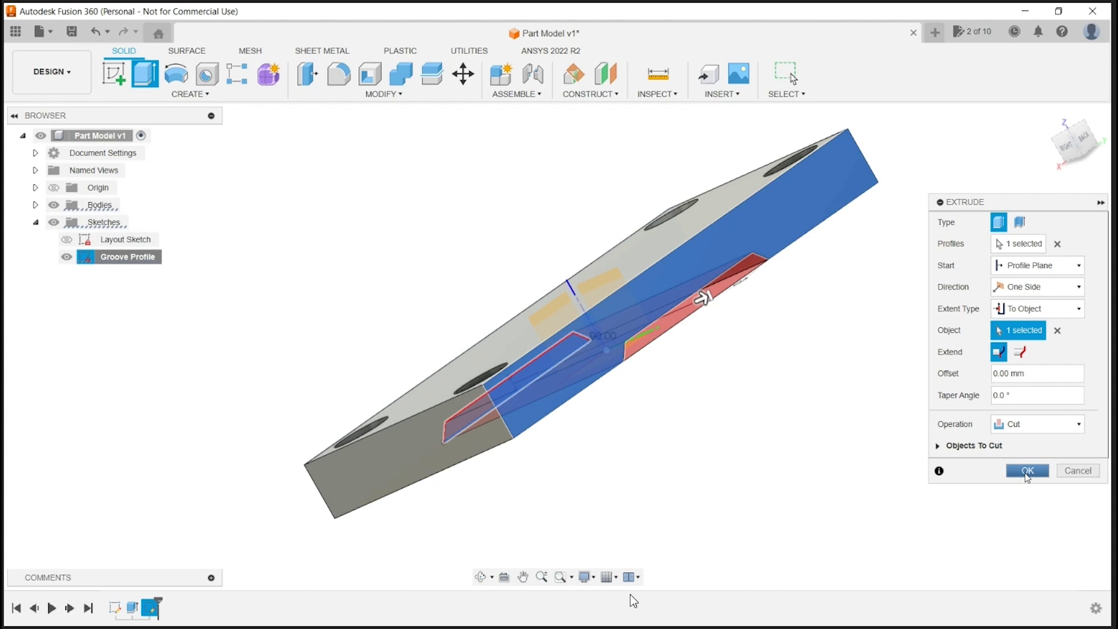
shift+middle_drag(662, 354, 784, 346)
scroll(579, 260, down, 2)
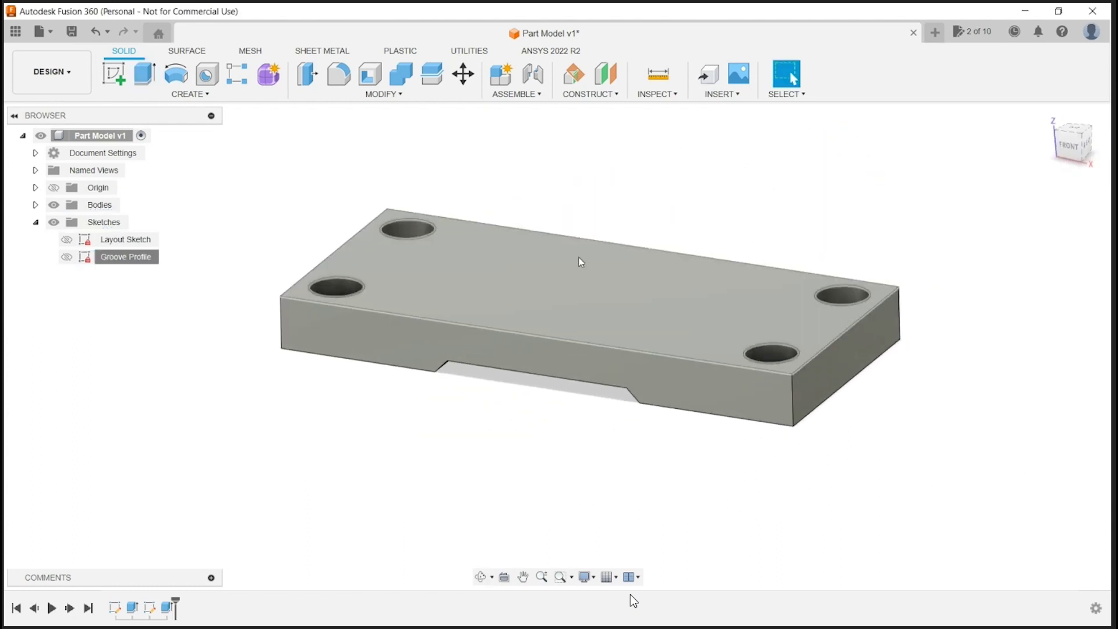
Show the Layout Sketch and fillet the plate's four vertical corner edges with a 15 mm radius.
click(66, 240)
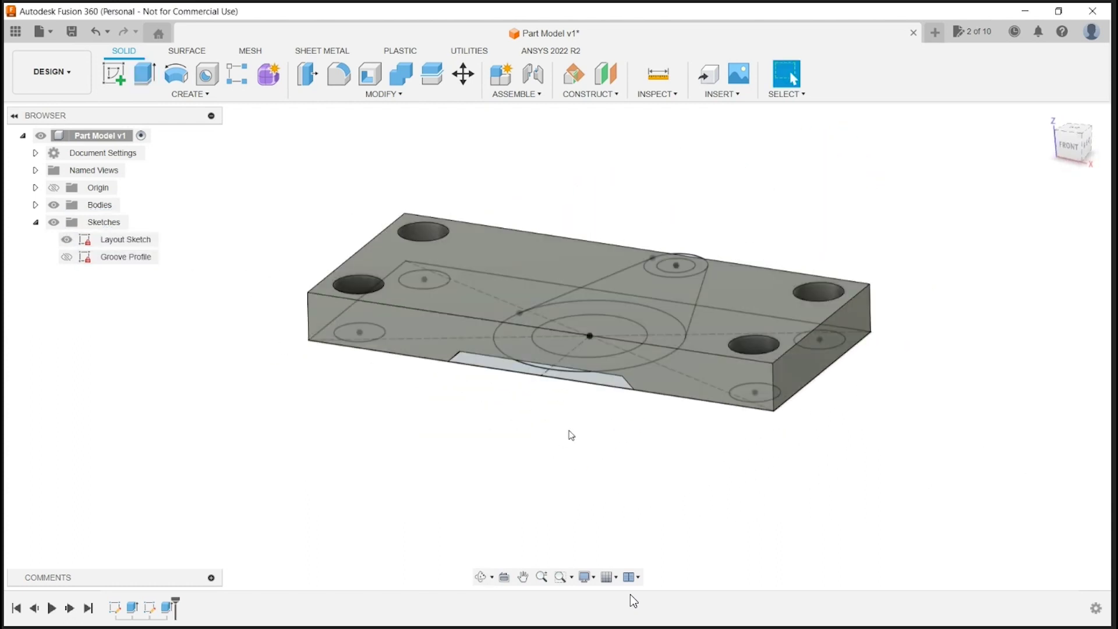
shift+middle_drag(594, 452, 427, 276)
click(338, 74)
click(635, 377)
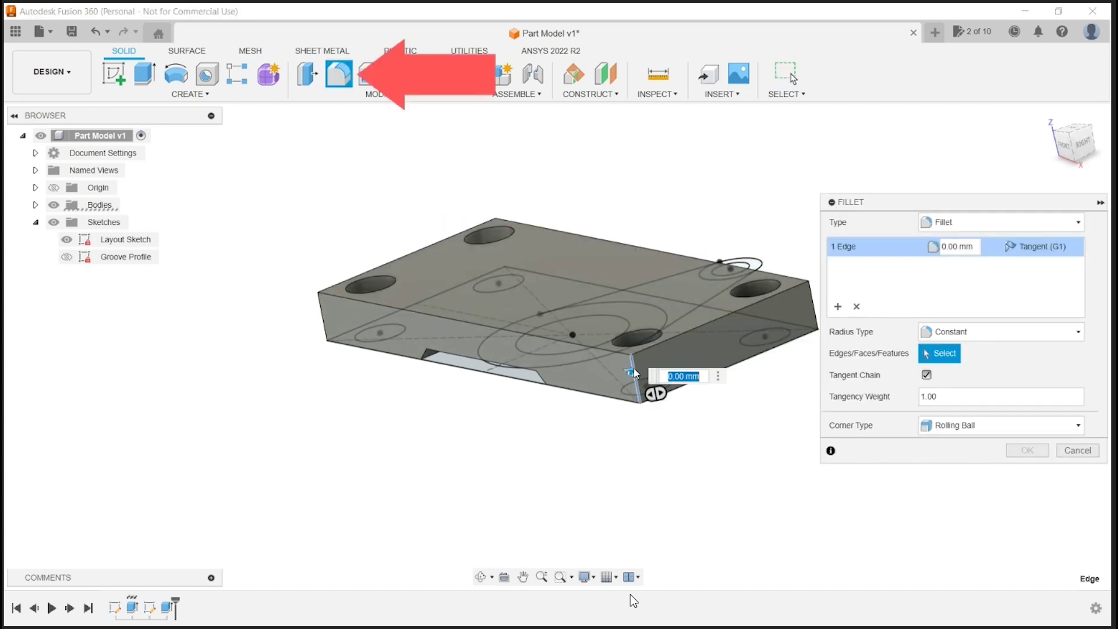
text(15)
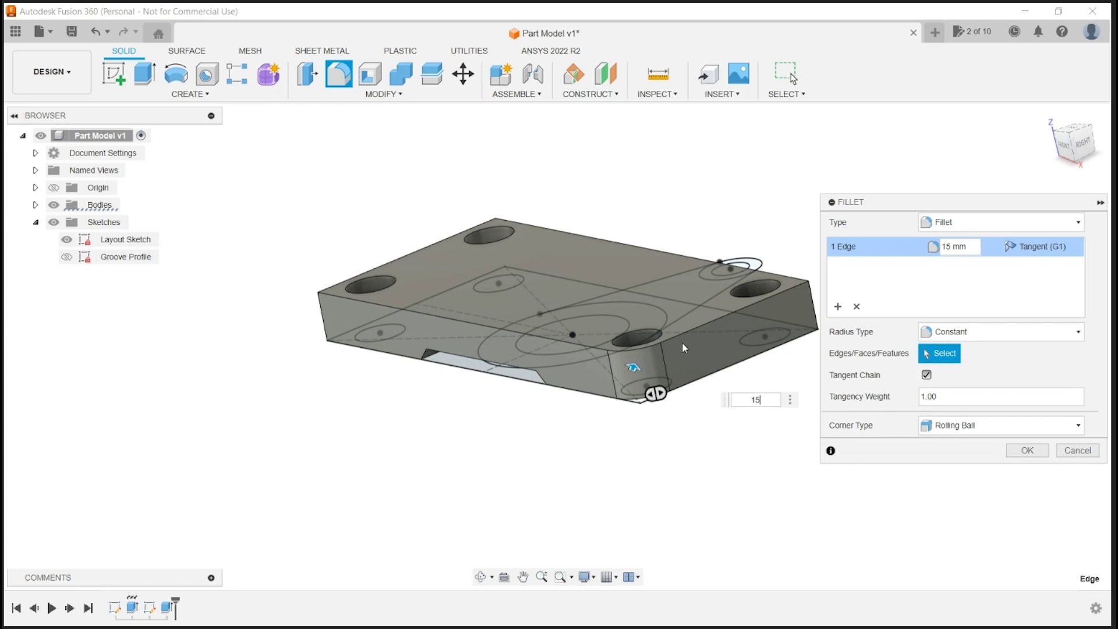
shift+middle_drag(683, 341, 595, 360)
click(711, 330)
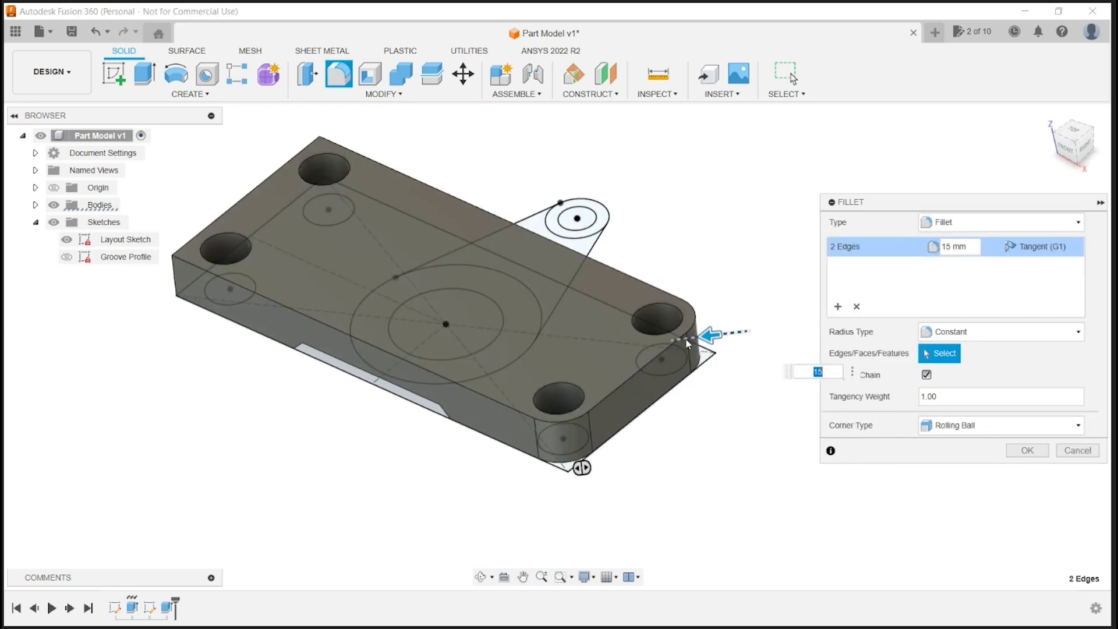
click(175, 277)
shift+middle_drag(294, 242, 481, 289)
click(356, 266)
shift+middle_drag(526, 359, 580, 369)
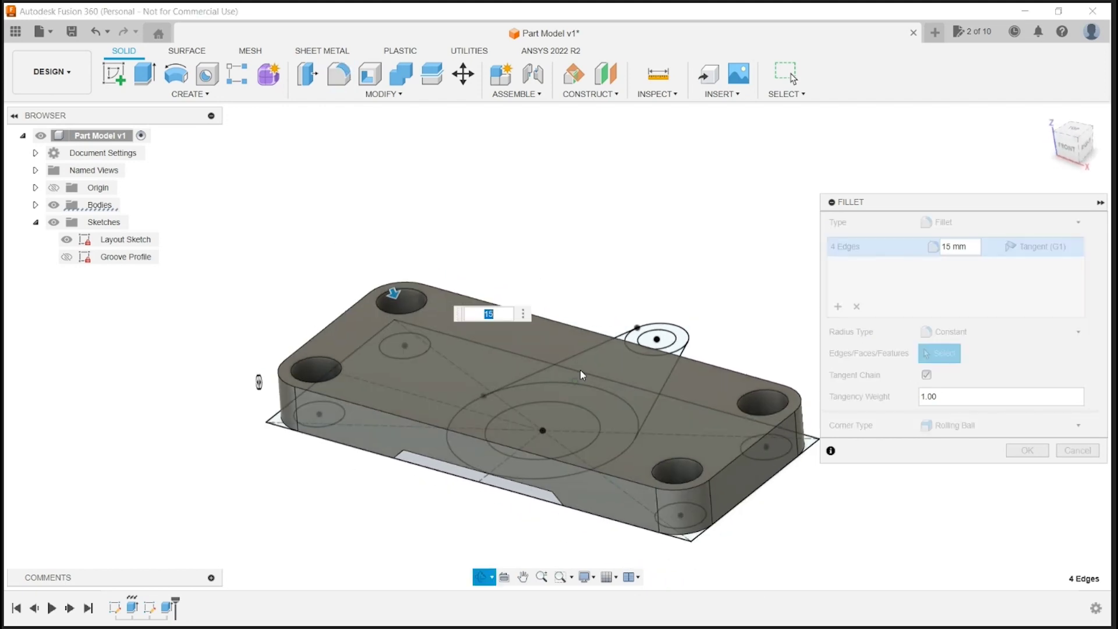
click(1019, 450)
click(1023, 450)
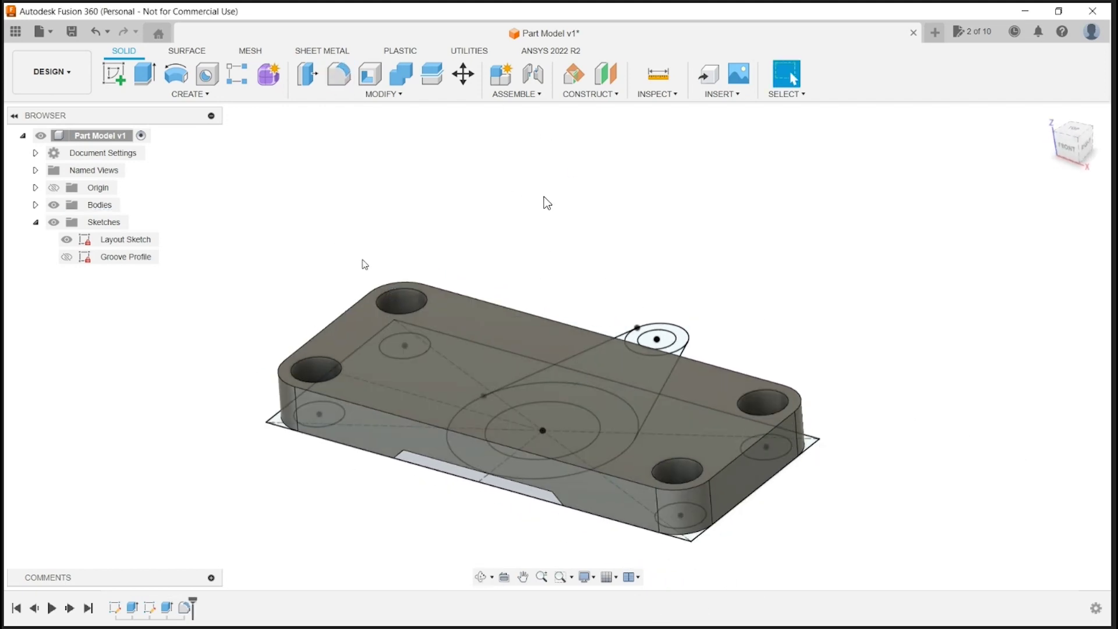
Extrude the inner central circle of the Layout Sketch 40 mm upward, using the plate's top face as the start object.
key(e)
shift+middle_drag(493, 329, 559, 285)
click(562, 352)
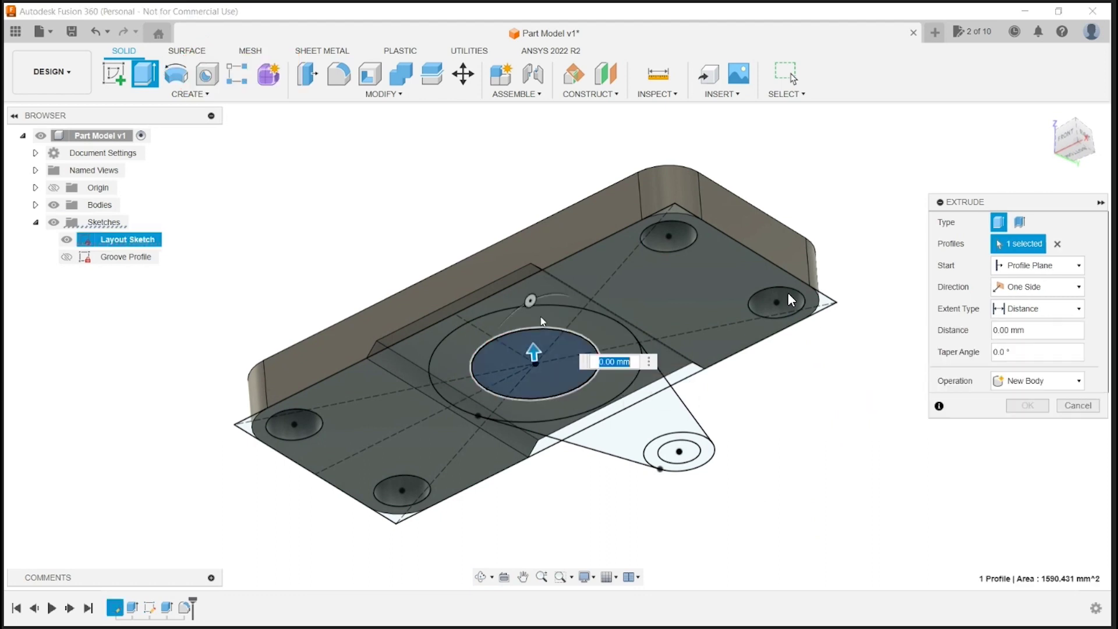
shift+middle_drag(533, 239, 531, 295)
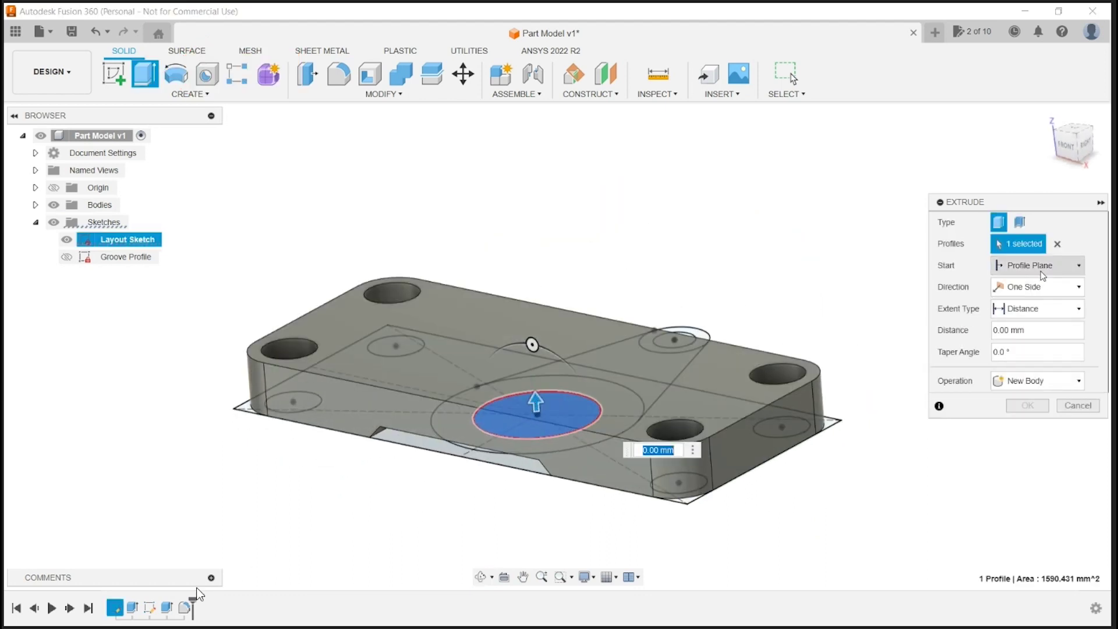
click(1041, 272)
click(1023, 314)
click(492, 320)
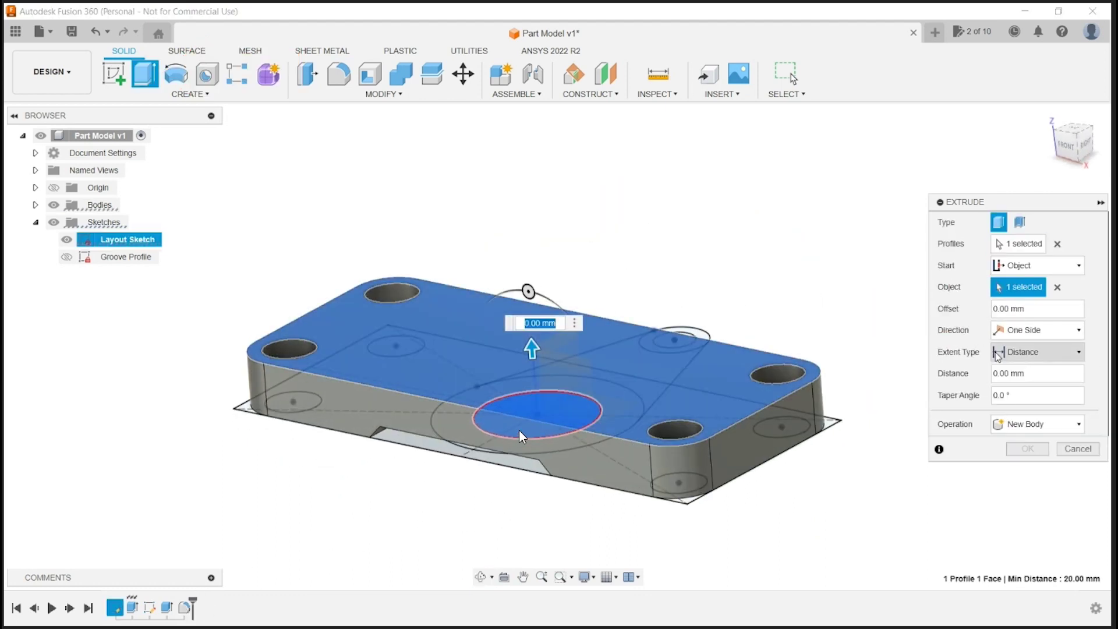
text(40)
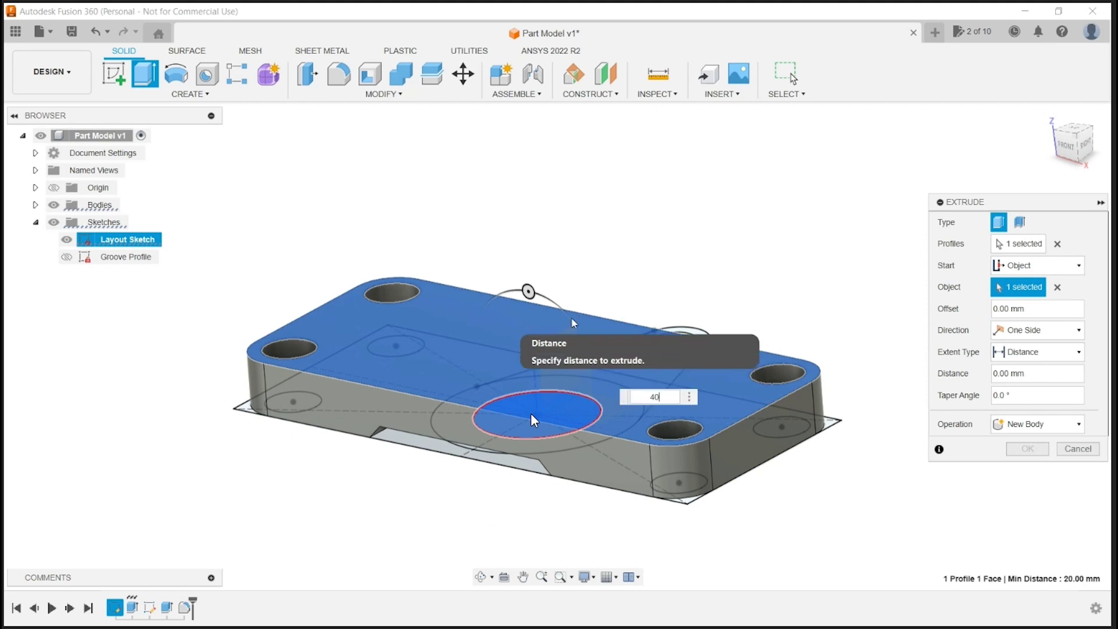
key(Return)
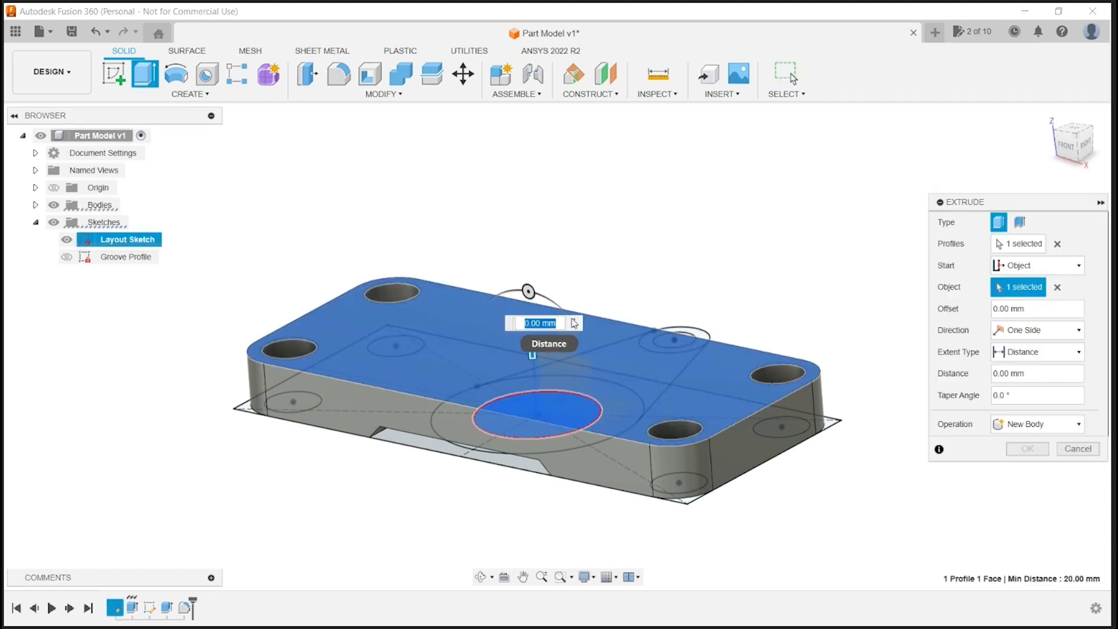
click(1037, 265)
click(1022, 313)
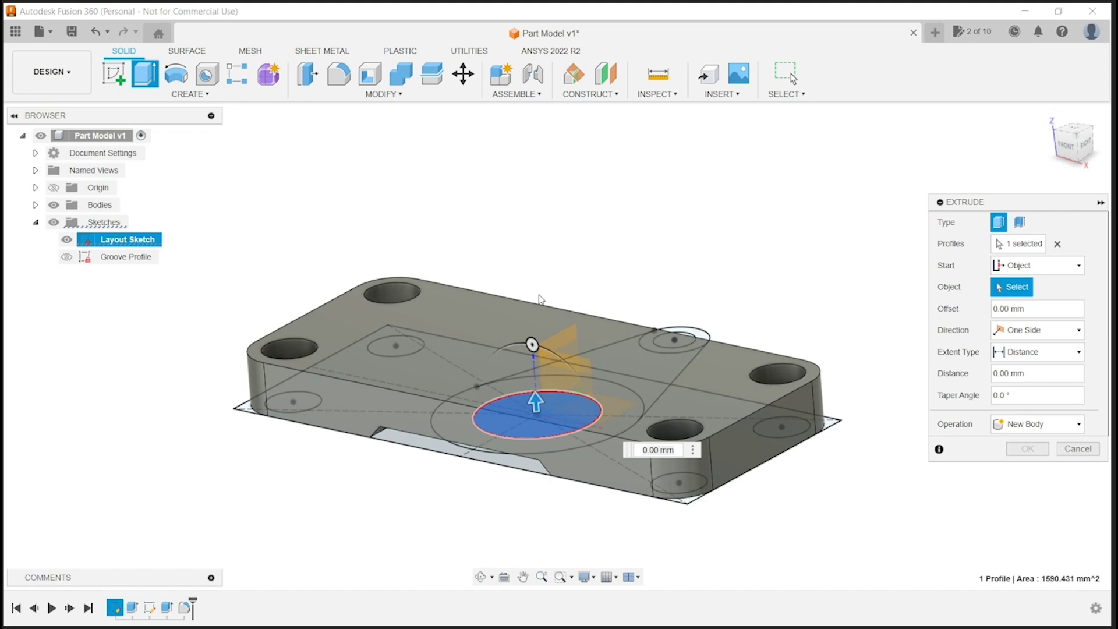
click(541, 299)
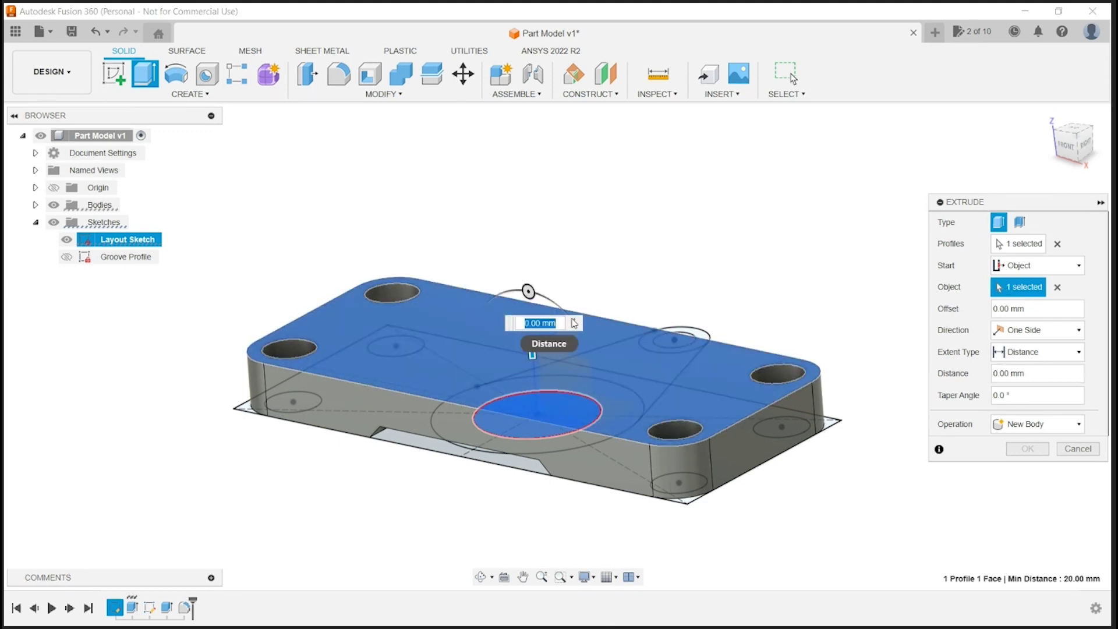
text(40)
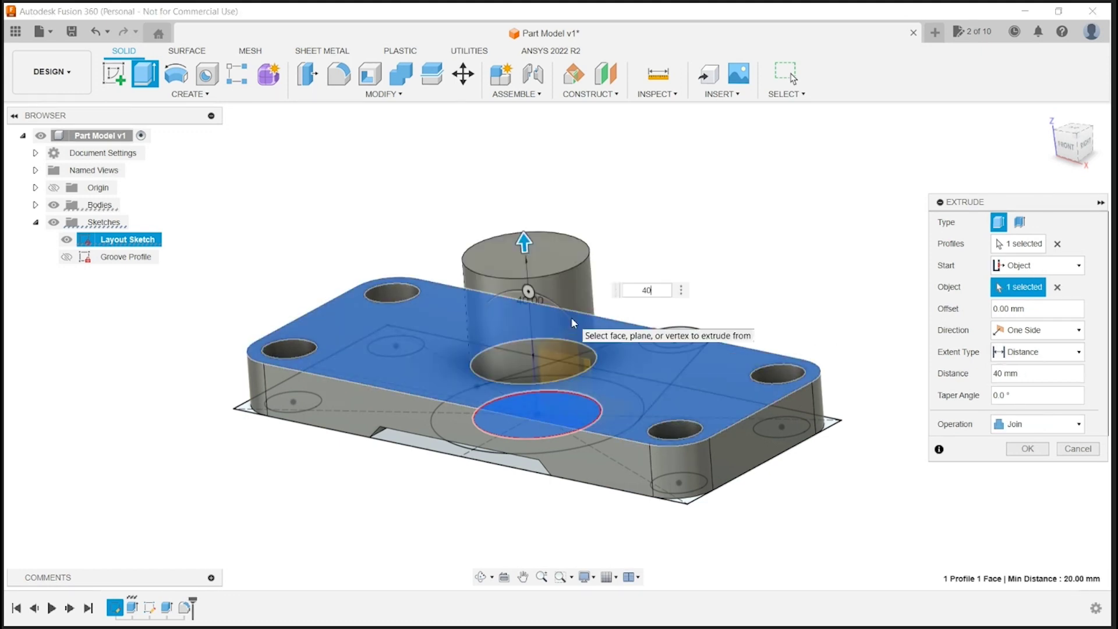
key(Return)
Extrude both profiles within the larger central circle 50 mm upward, starting from the top face of the cylindrical boss.
key(e)
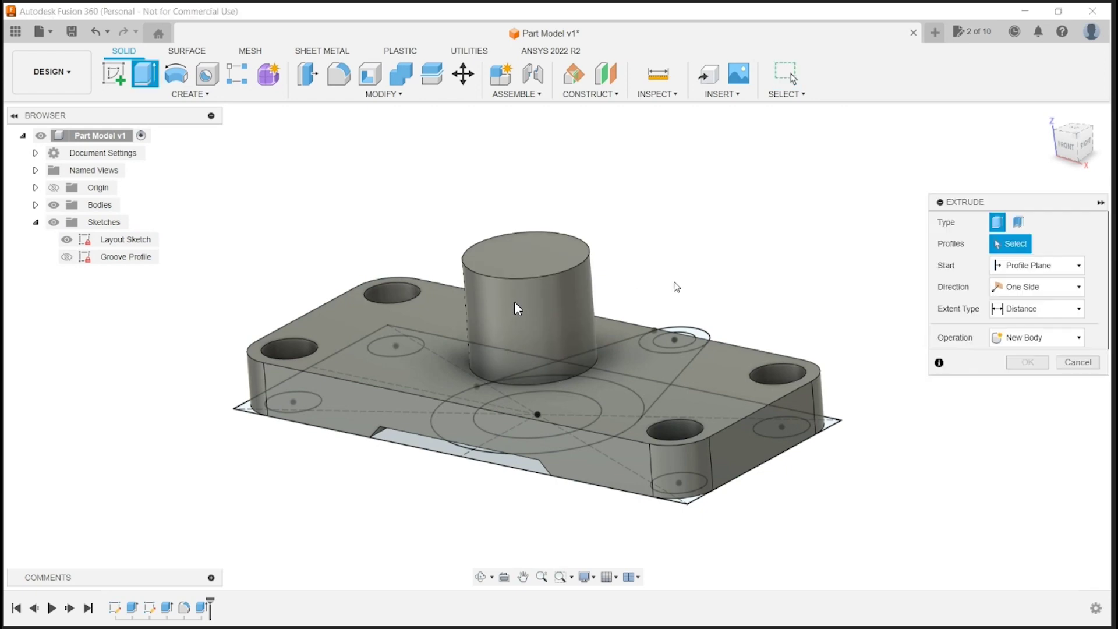
shift+middle_drag(589, 513, 589, 432)
click(604, 316)
click(559, 335)
scroll(559, 334, down, 3)
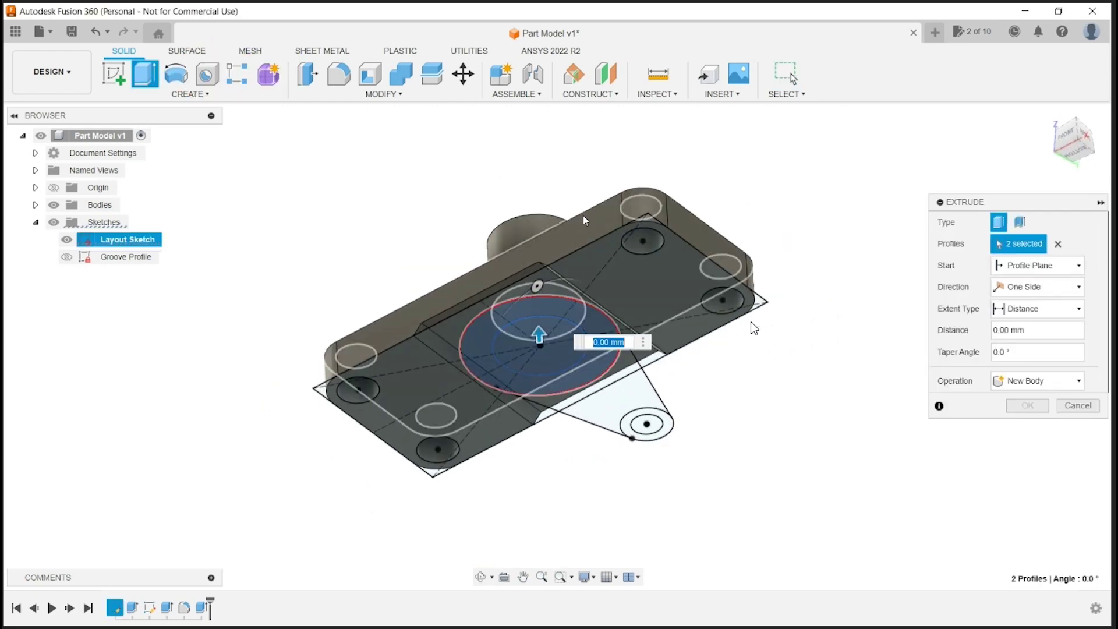
shift+middle_drag(750, 322, 745, 402)
click(1032, 265)
click(1023, 313)
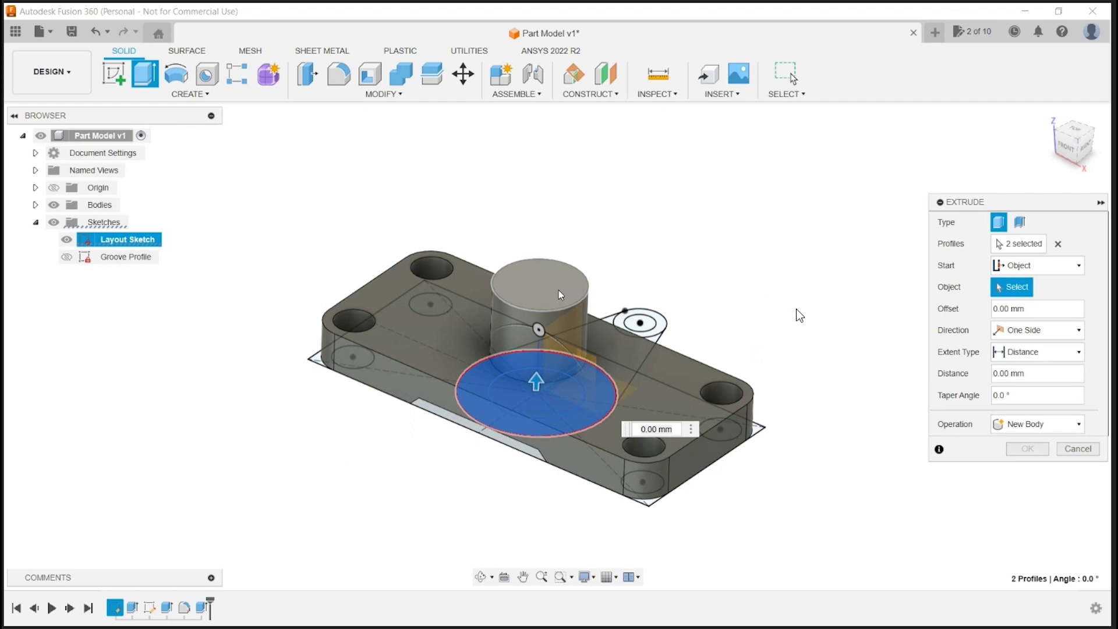
click(559, 282)
drag(540, 272, 543, 240)
text(60)
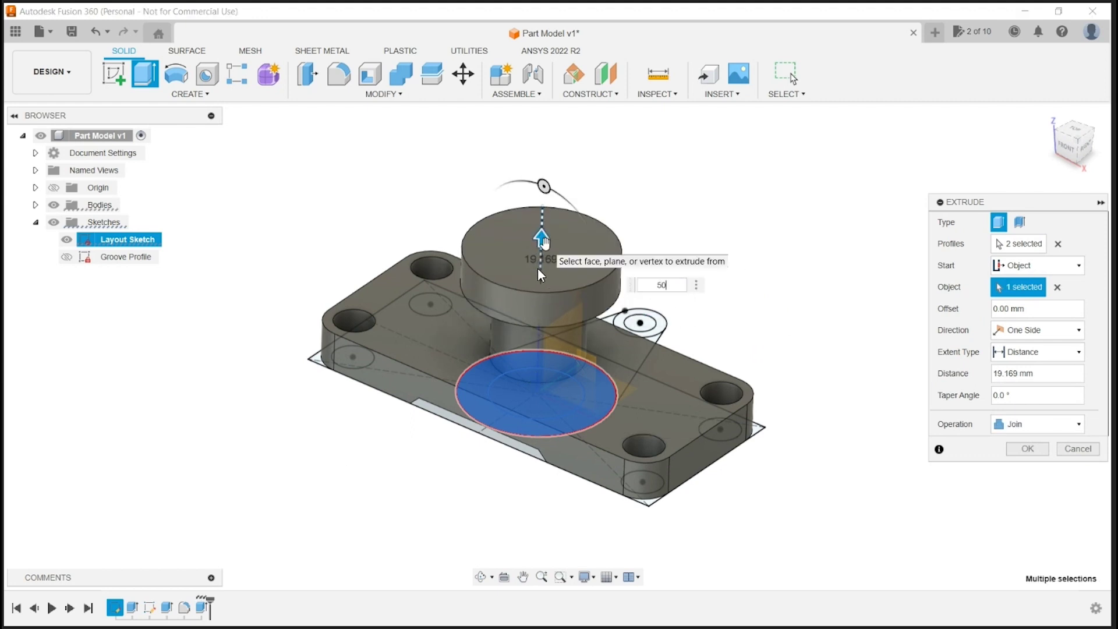
key(Return)
Create a midplane between the top and bottom faces of the upper, larger cylinder.
shift+middle_drag(705, 279, 678, 230)
click(590, 93)
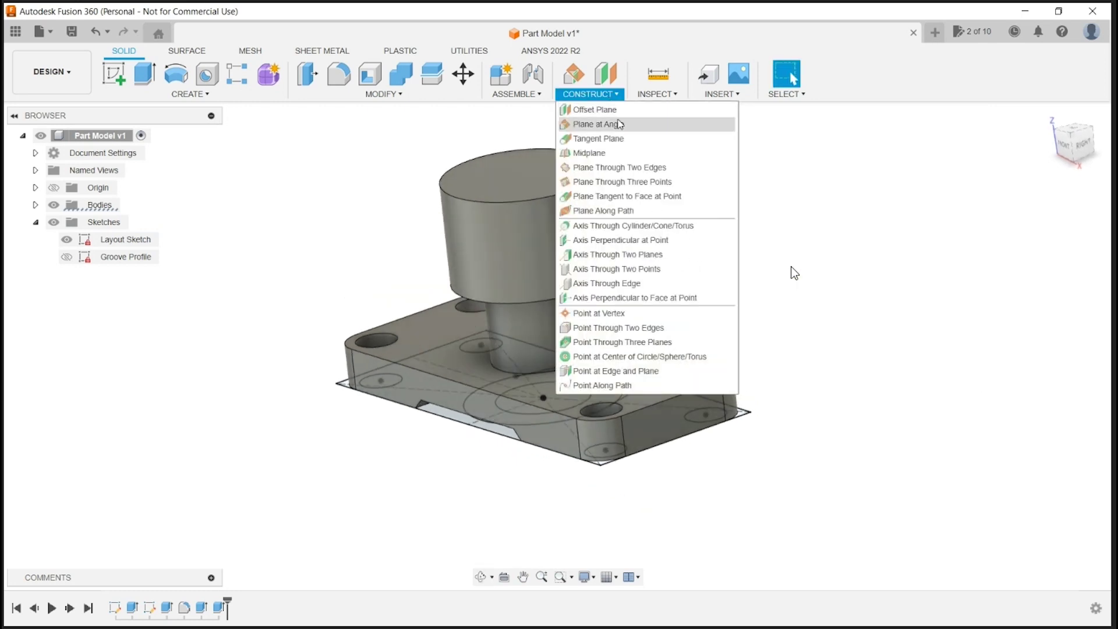
click(603, 153)
click(571, 173)
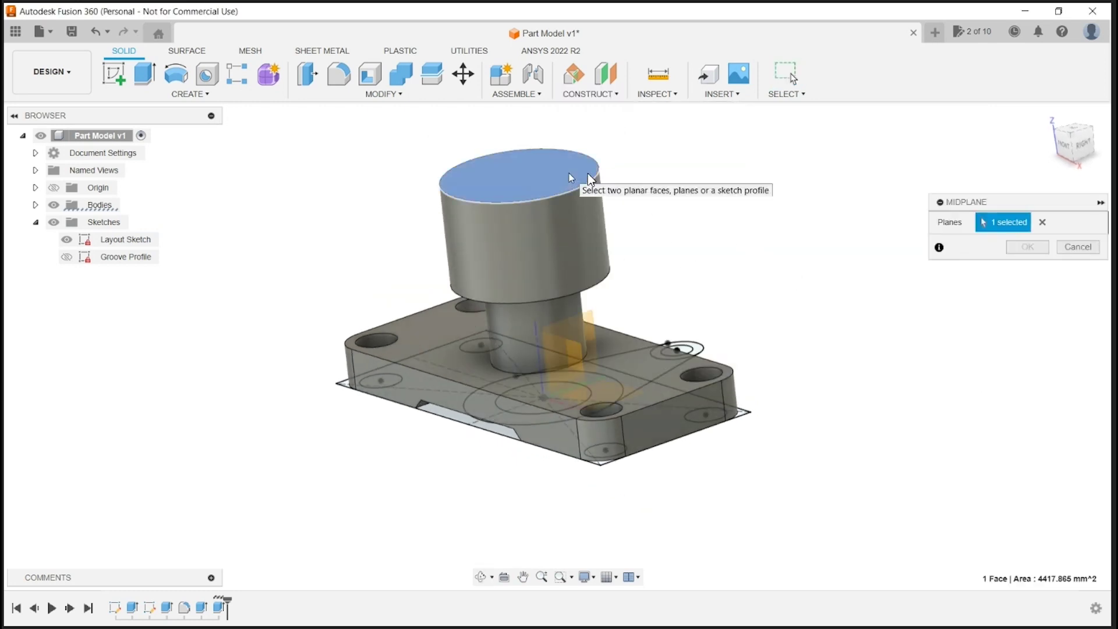
shift+middle_drag(588, 173, 581, 255)
click(579, 250)
shift+middle_drag(634, 200, 772, 246)
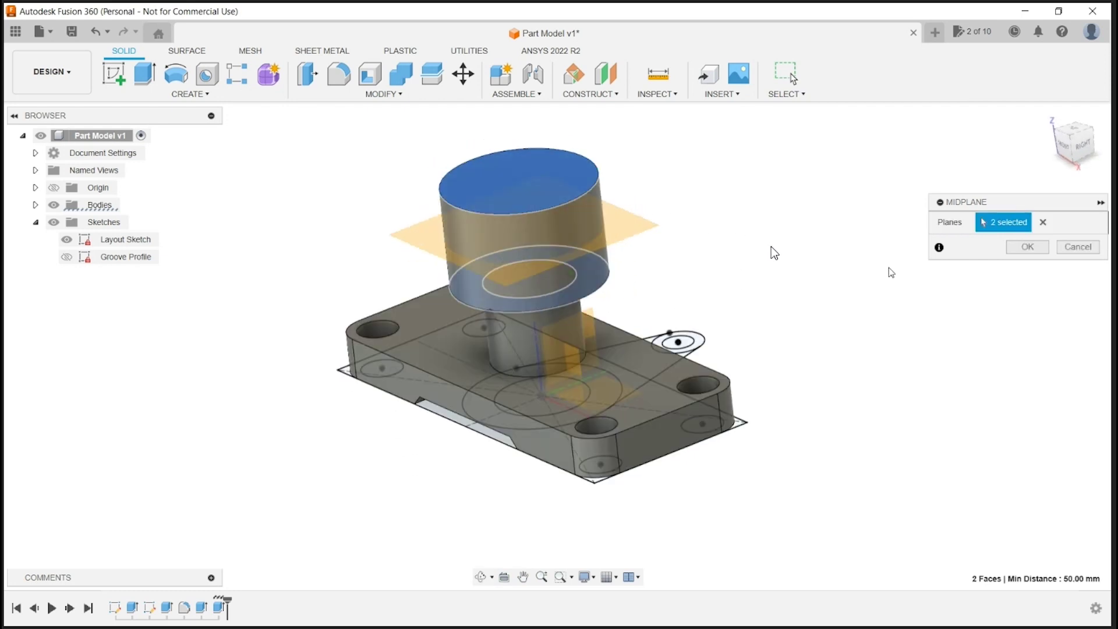
click(1026, 247)
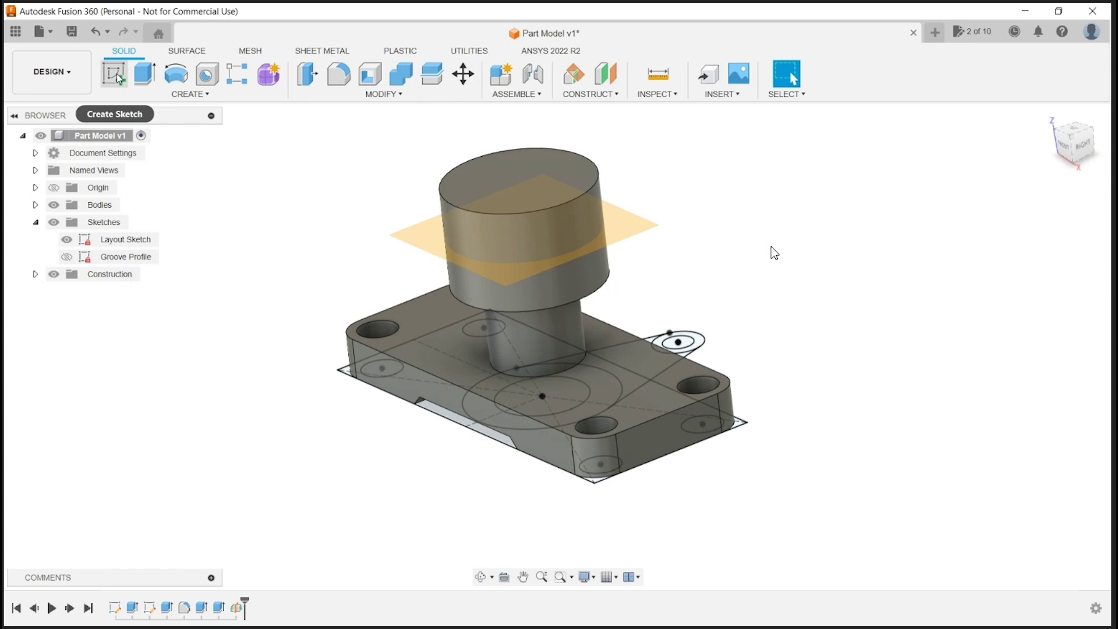
Extrude the four arm profiles, including both small end circles, symmetrically from the midplane with a 20 mm whole length, joined to the body.
key(e)
shift+middle_drag(670, 428, 656, 324)
click(655, 324)
scroll(657, 324, up, 2)
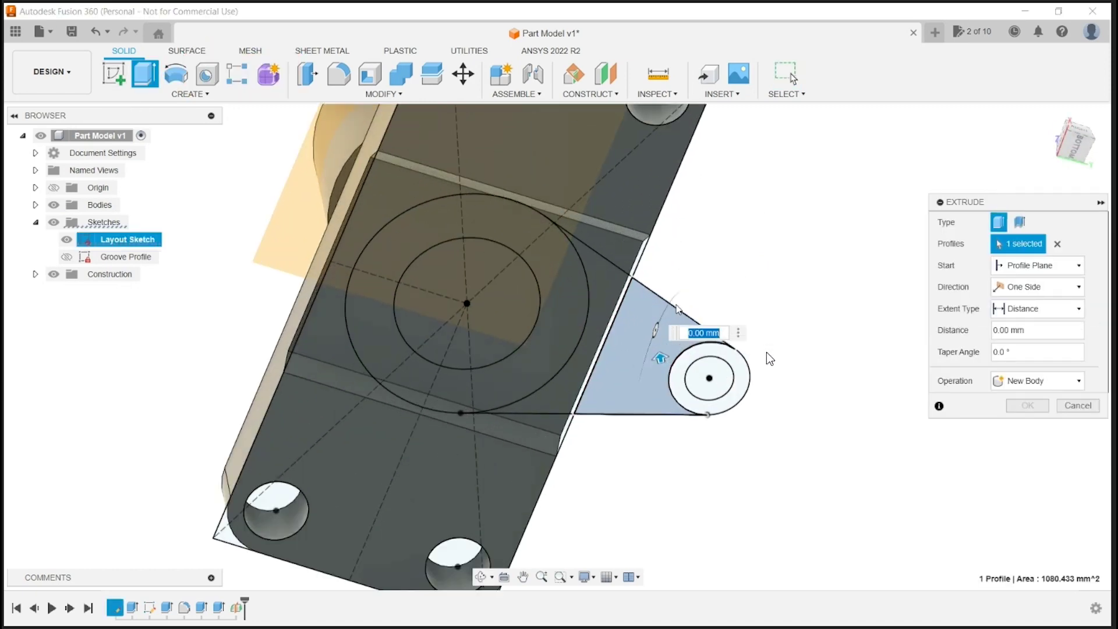
click(601, 281)
scroll(725, 358, up, 1)
click(737, 357)
click(728, 380)
scroll(723, 366, down, 3)
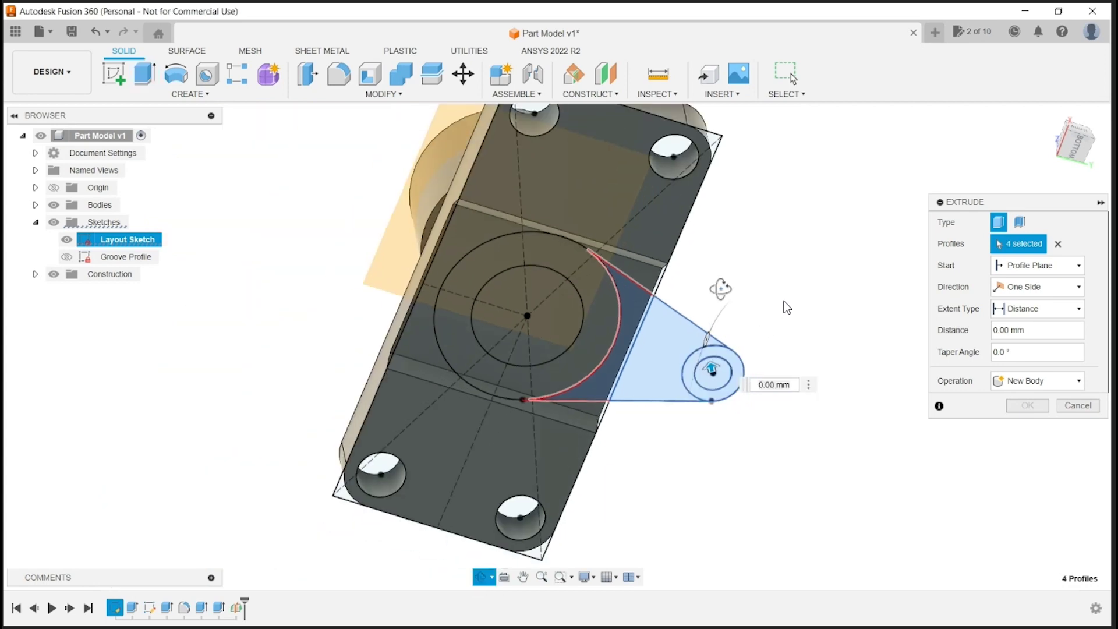
shift+middle_drag(721, 289, 727, 394)
scroll(726, 394, down, 2)
click(1038, 265)
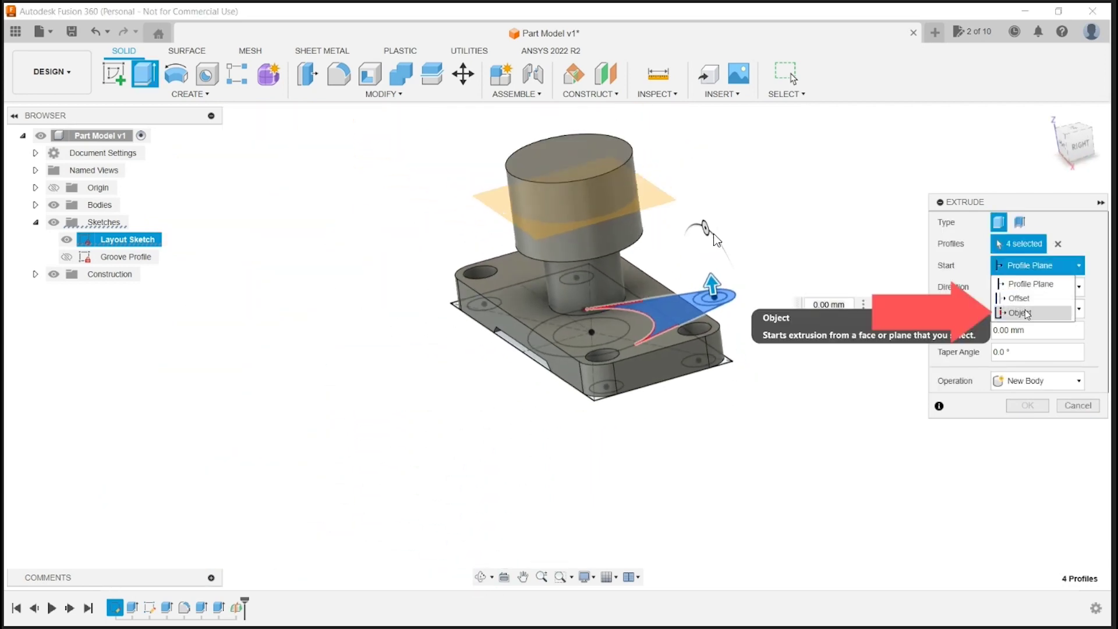
click(1022, 314)
click(660, 207)
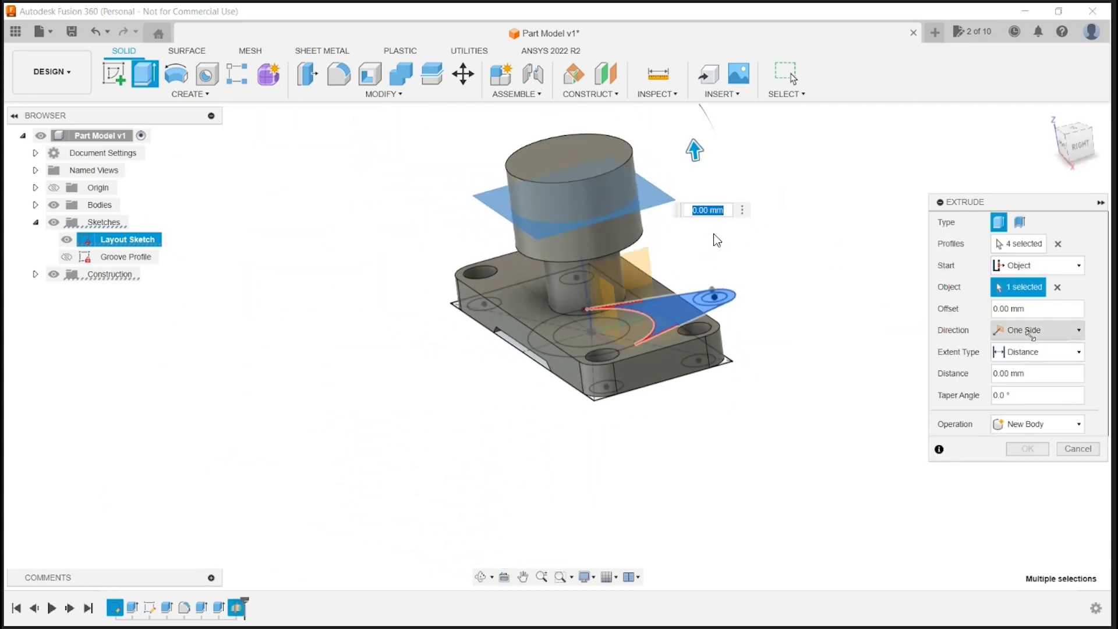
click(1025, 329)
click(1028, 382)
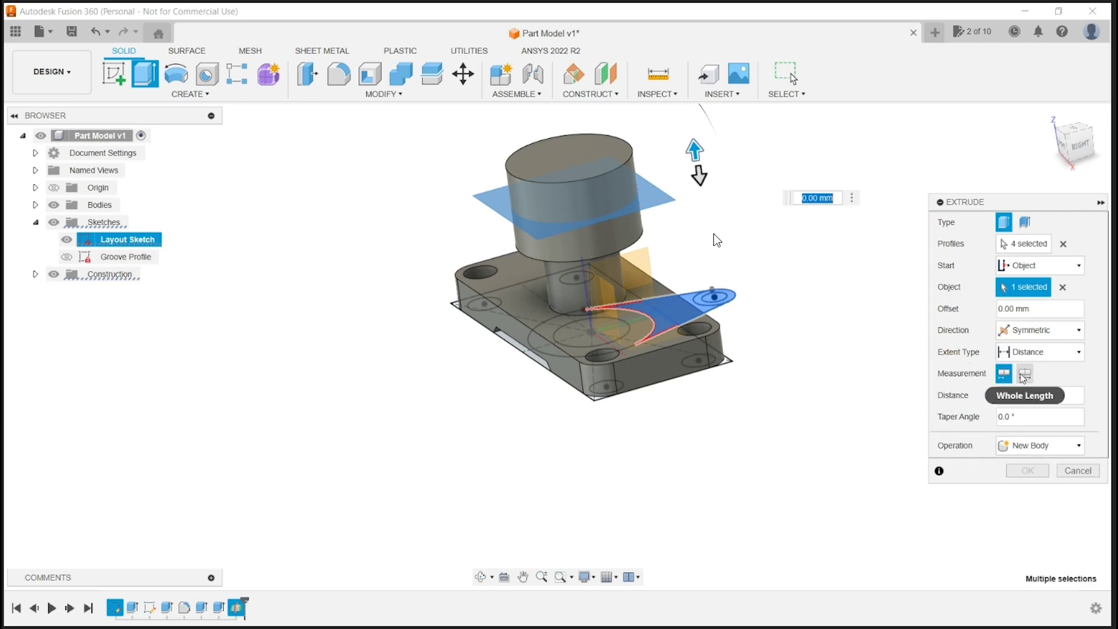
click(1024, 376)
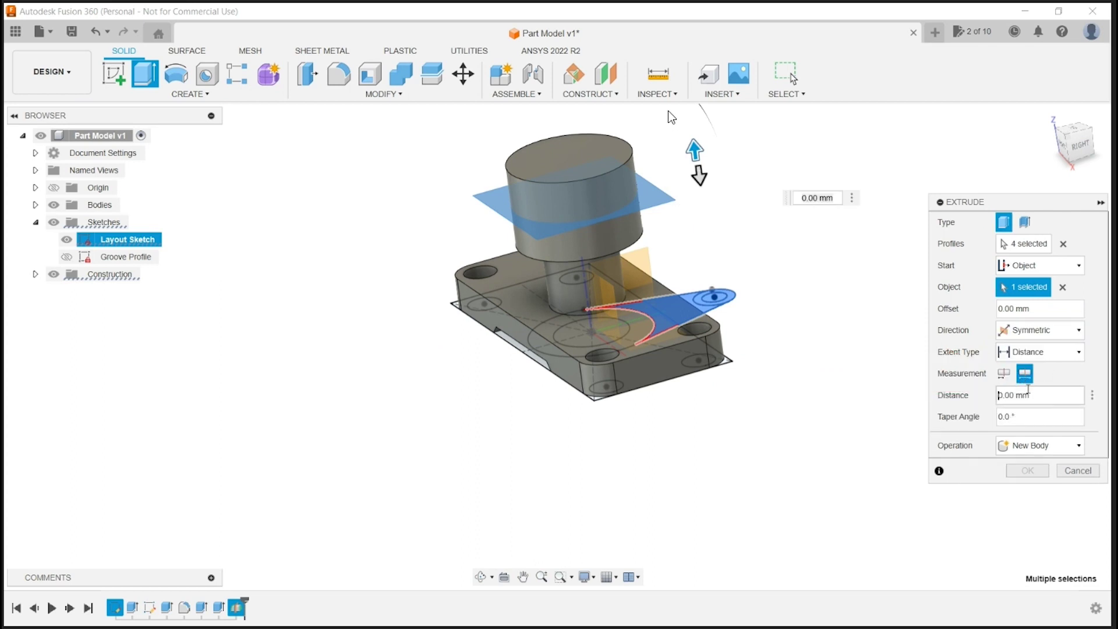
key(Return)
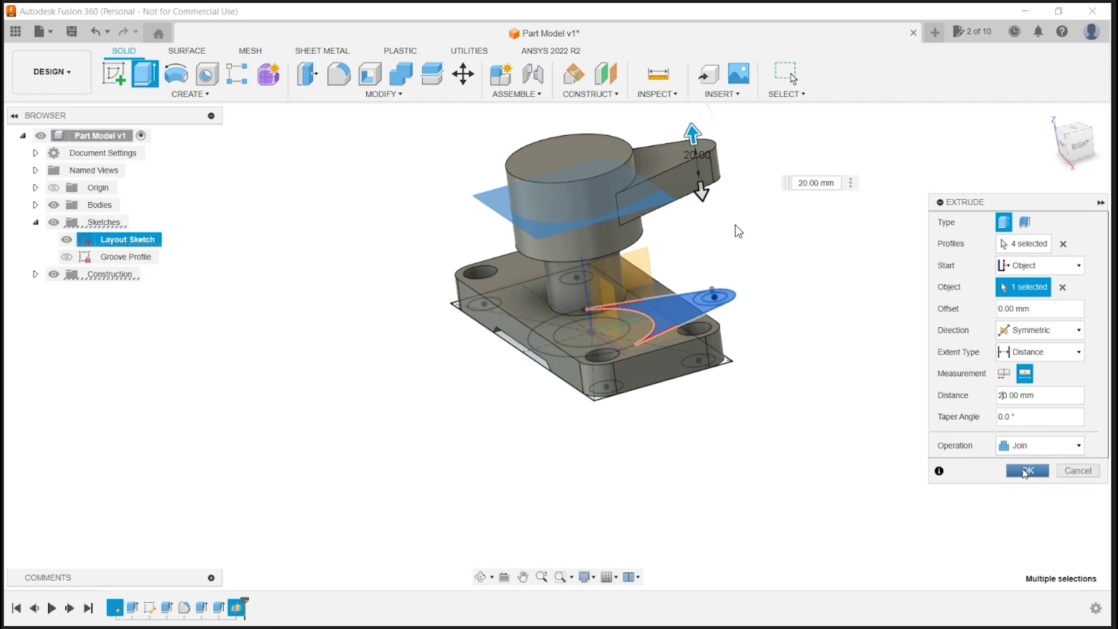
click(1028, 471)
Expand the construction folder and hide the midplane through the upper cylinder.
shift+middle_drag(735, 231, 672, 177)
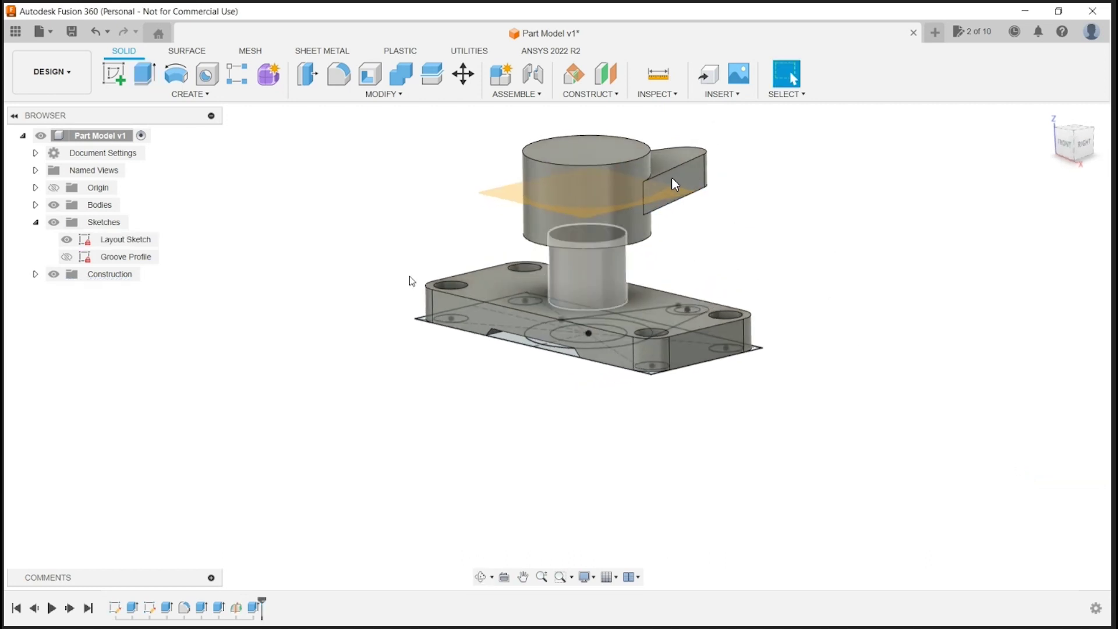
click(36, 274)
click(67, 291)
Extrude the small inner circle at the arm's end 10 mm upward, using the arm's top face as the start object.
shift+middle_drag(512, 388, 662, 342)
scroll(721, 331, up, 1)
key(e)
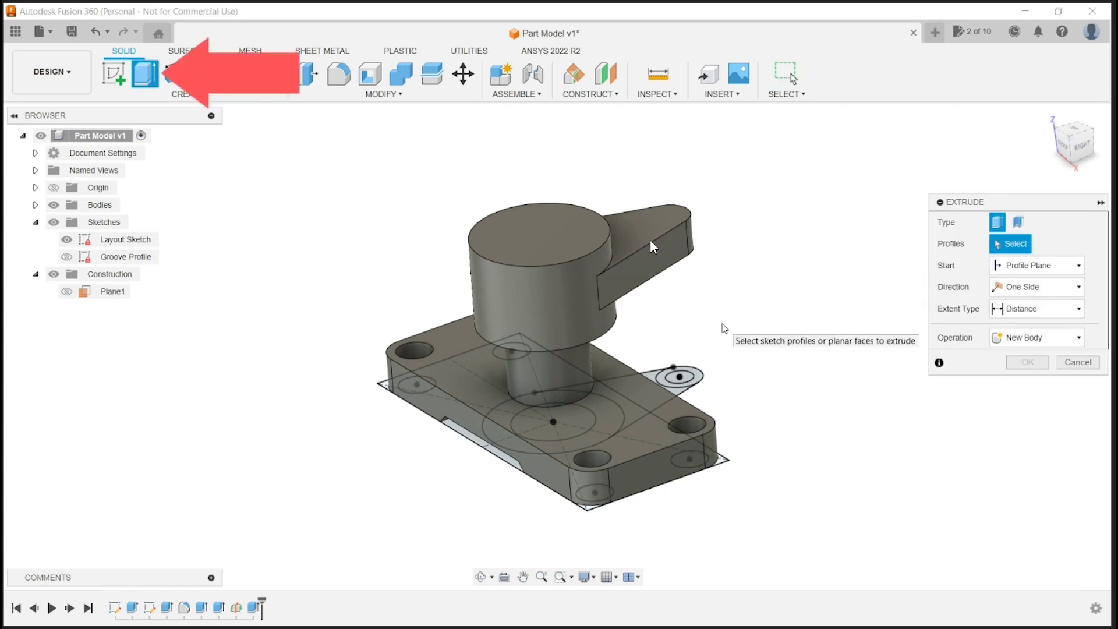
scroll(685, 375, up, 2)
click(686, 376)
click(1041, 266)
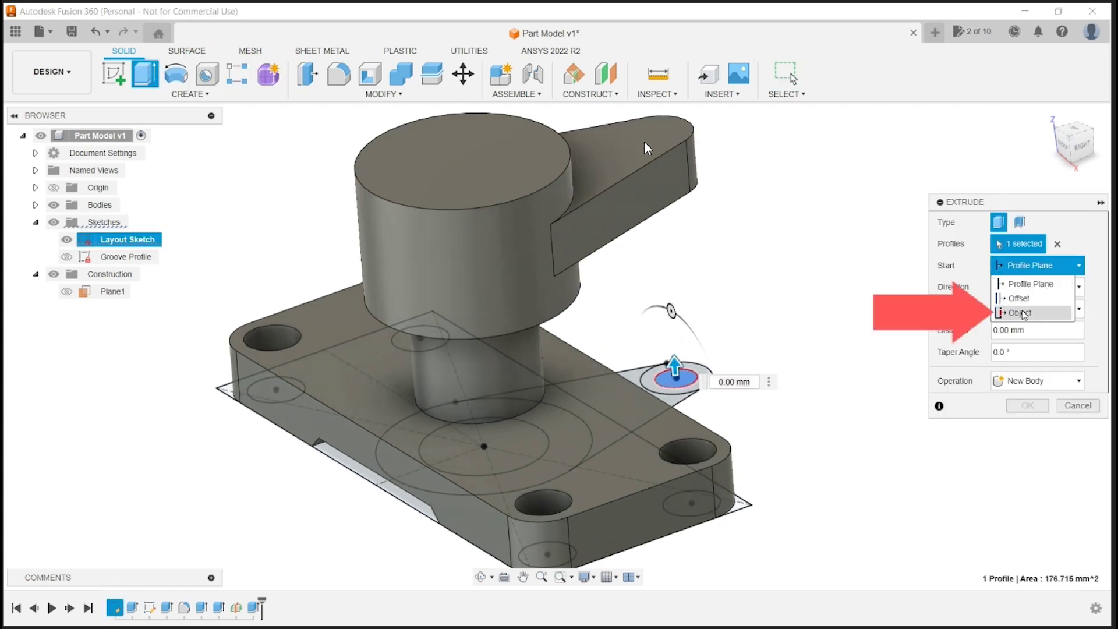
click(1021, 311)
click(665, 136)
middle_drag(680, 161, 801, 350)
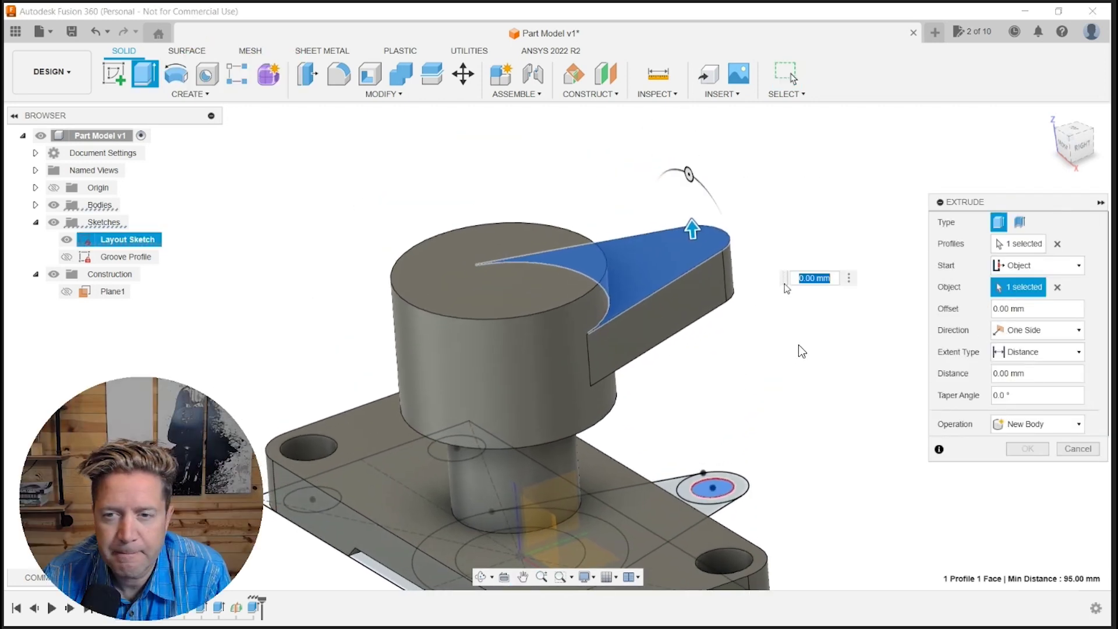
text(10)
key(Return)
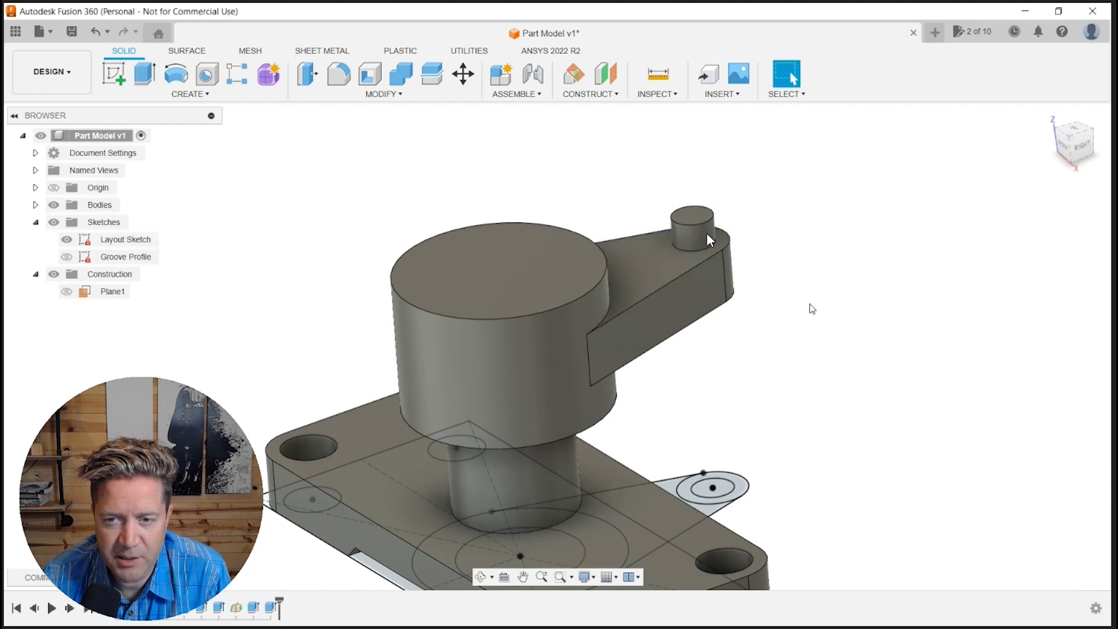
Shell the body with a 3 mm inside thickness, opening the top face of the small pin on the arm.
scroll(768, 356, down, 1)
middle_drag(768, 356, 771, 279)
scroll(805, 282, down, 1)
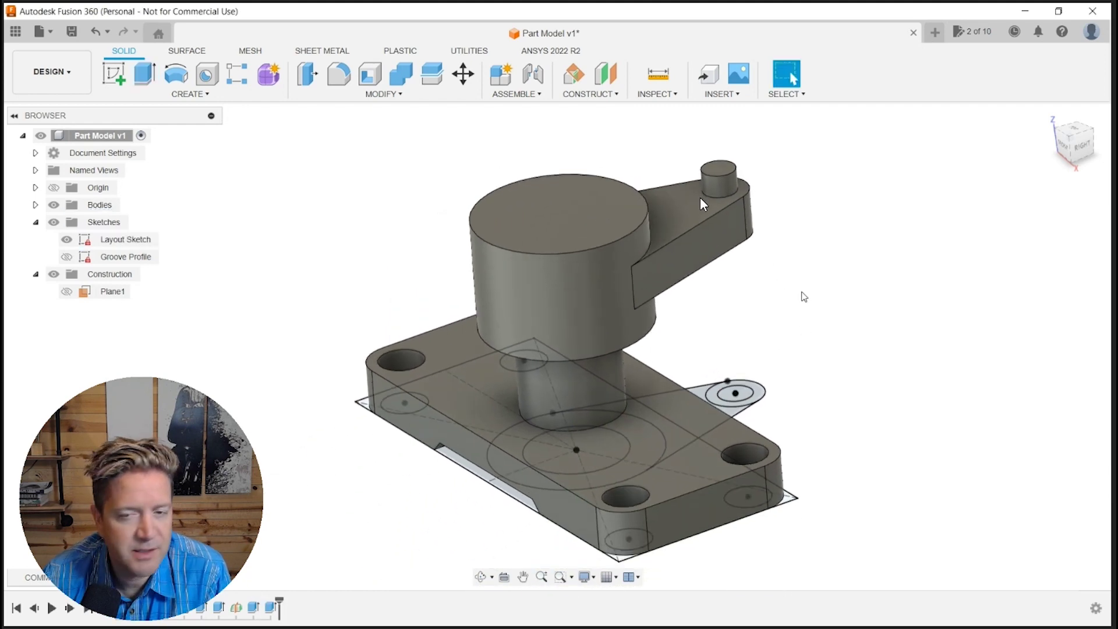
click(371, 75)
click(721, 169)
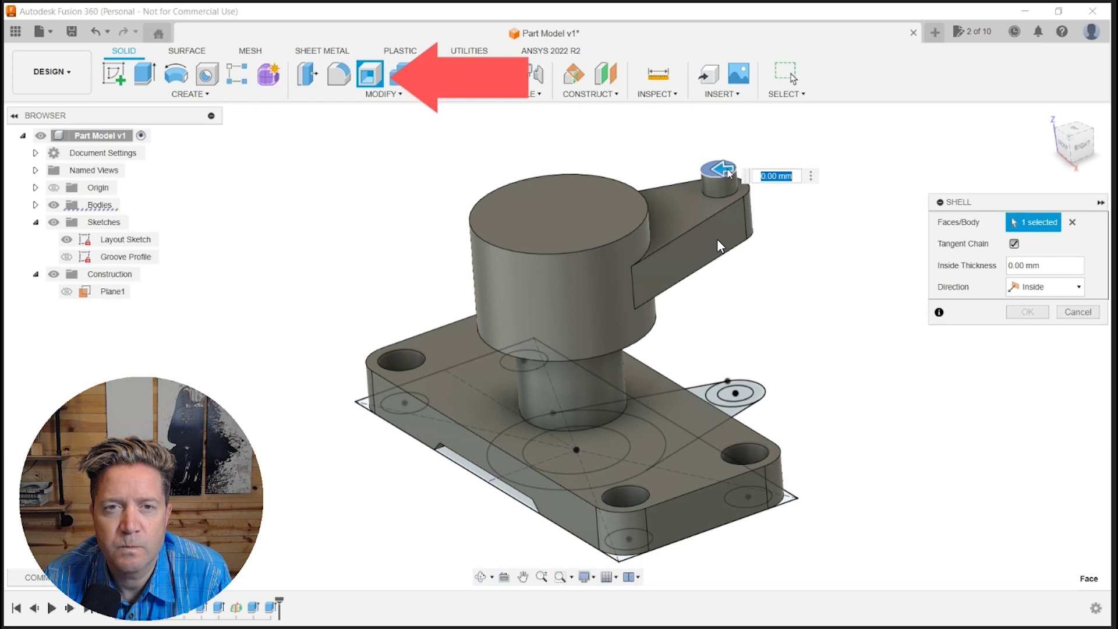
text(3)
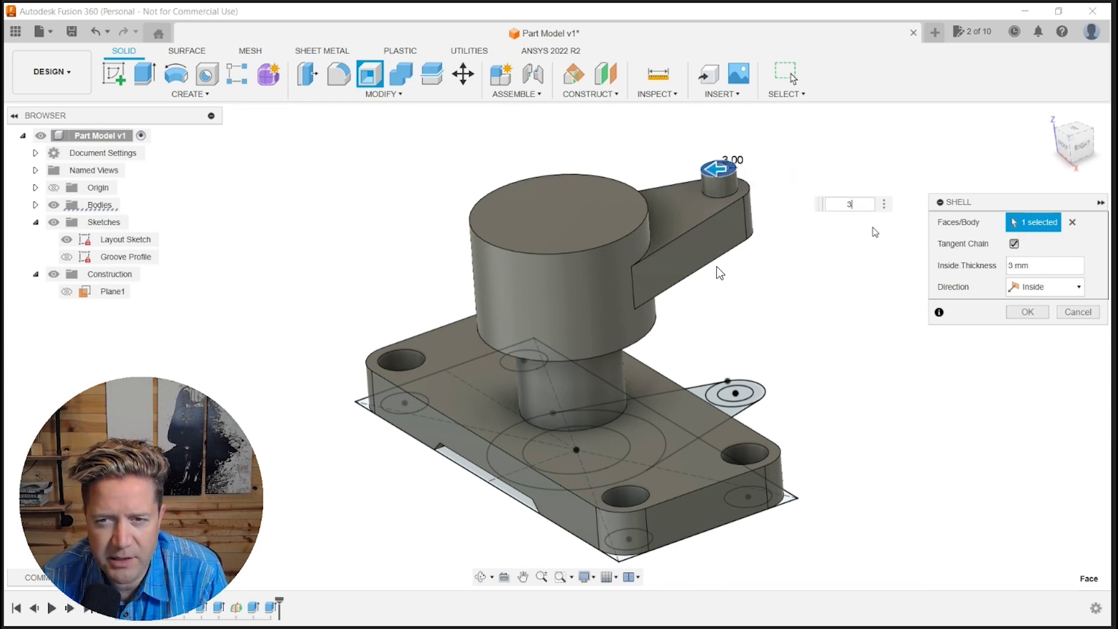
key(Return)
Create a section analysis that cuts the shelled body at the YZ plane.
scroll(856, 232, down, 1)
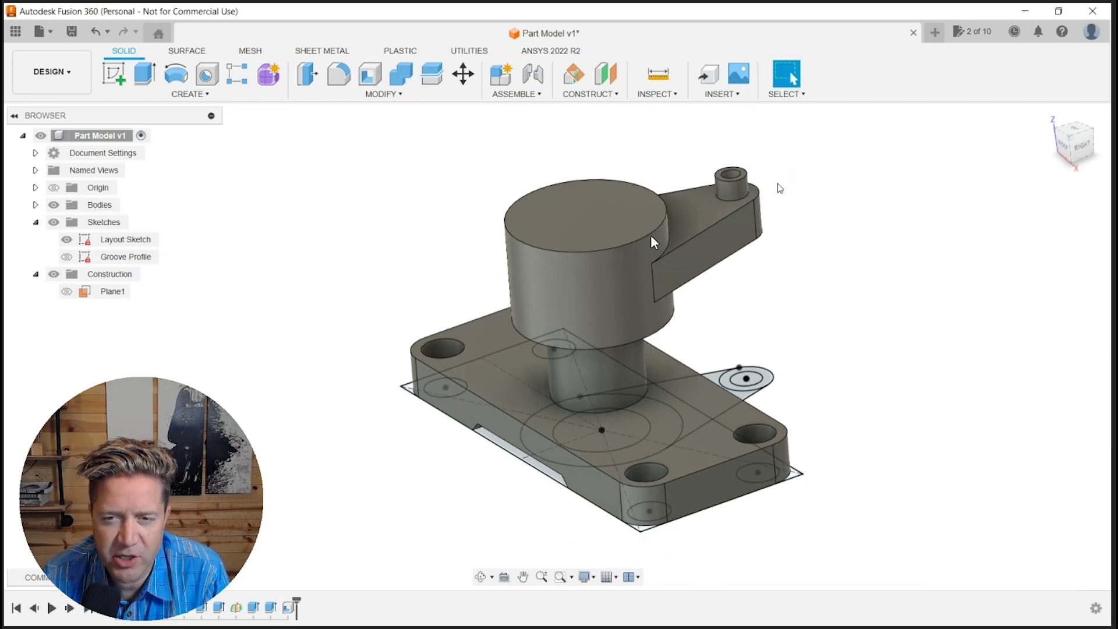
click(657, 94)
click(681, 240)
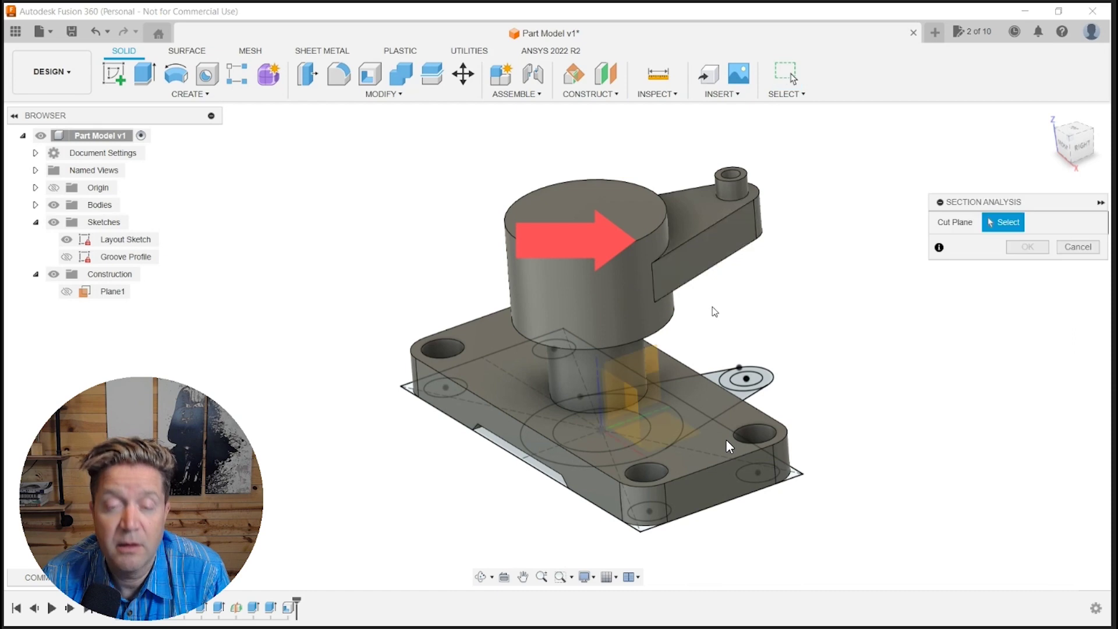
click(651, 355)
mouse_move(813, 316)
shift+middle_down()
mouse_move(749, 304)
mouse_move(812, 289)
mouse_move(822, 309)
shift+middle_up()
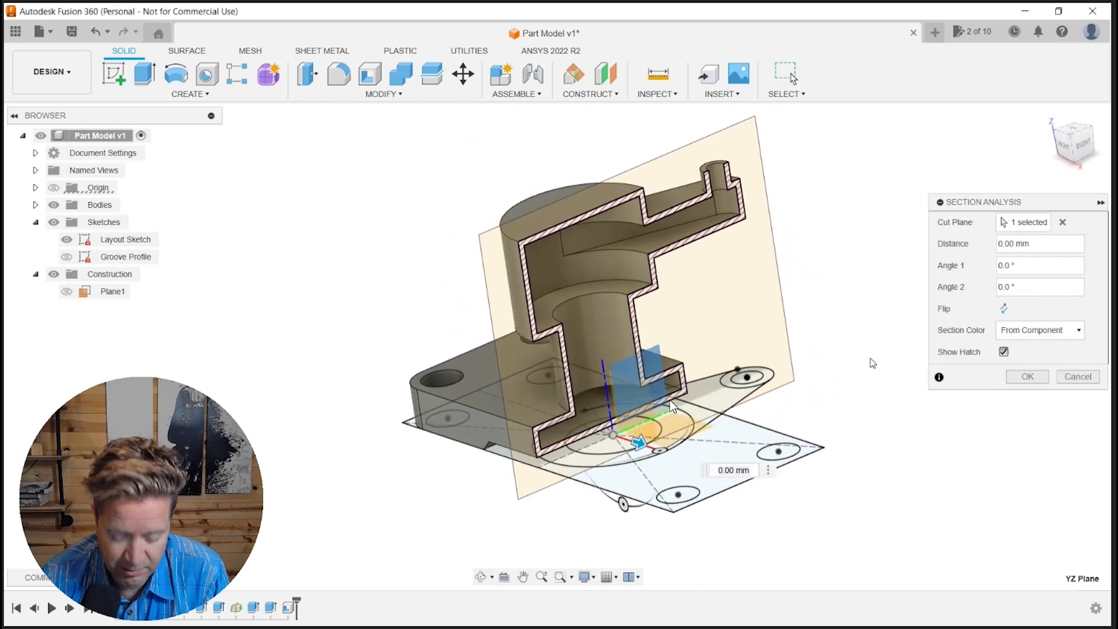
click(1030, 378)
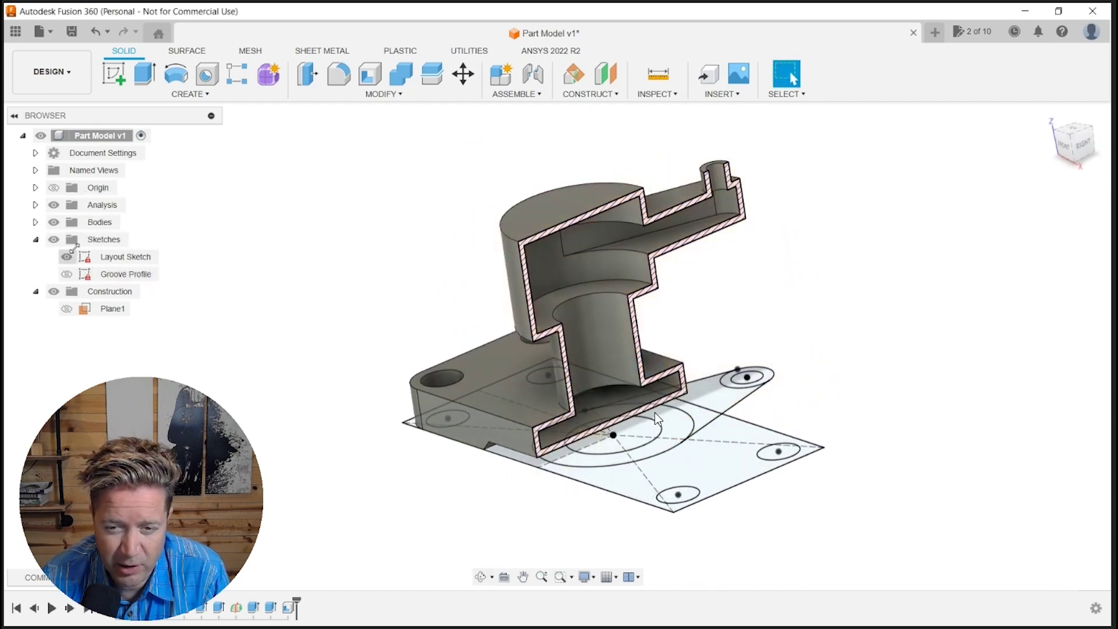
Confirm the section analysis on the YZ plane with a 0 mm distance.
click(35, 205)
click(66, 222)
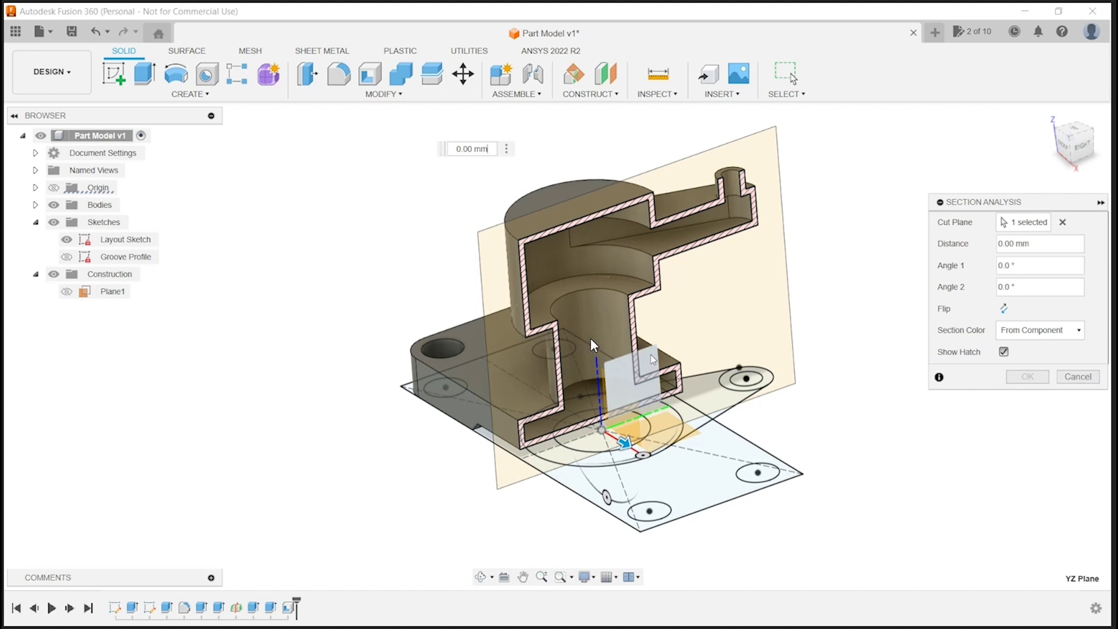
shift+middle_drag(605, 311, 624, 377)
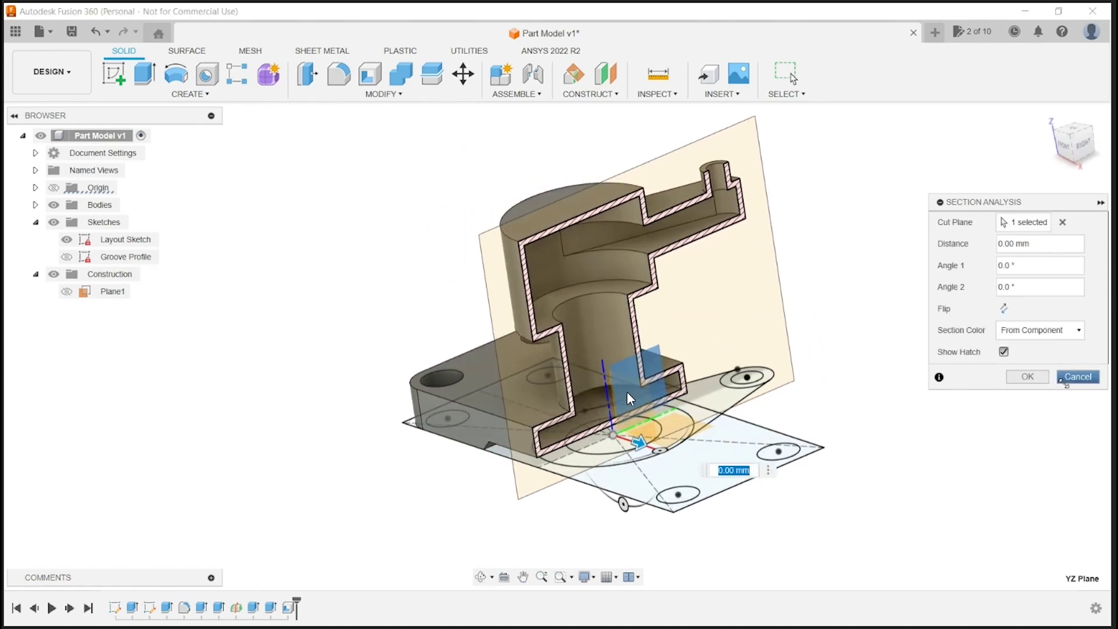
key(Return)
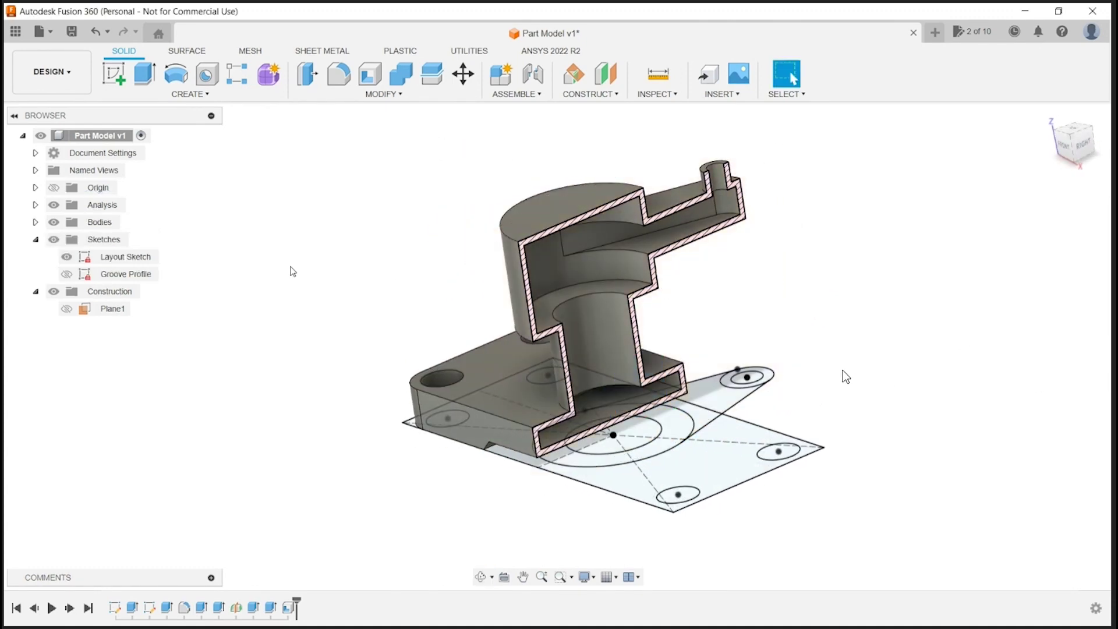
Hide the section analysis and the Layout Sketch so only the whole body is displayed.
click(35, 204)
click(66, 222)
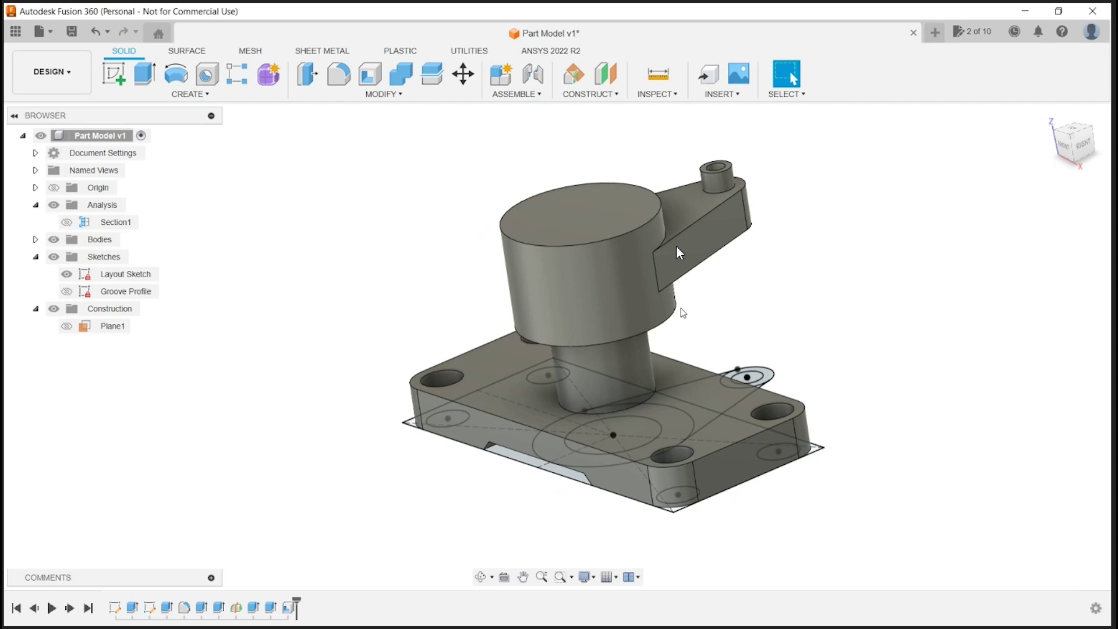
click(67, 276)
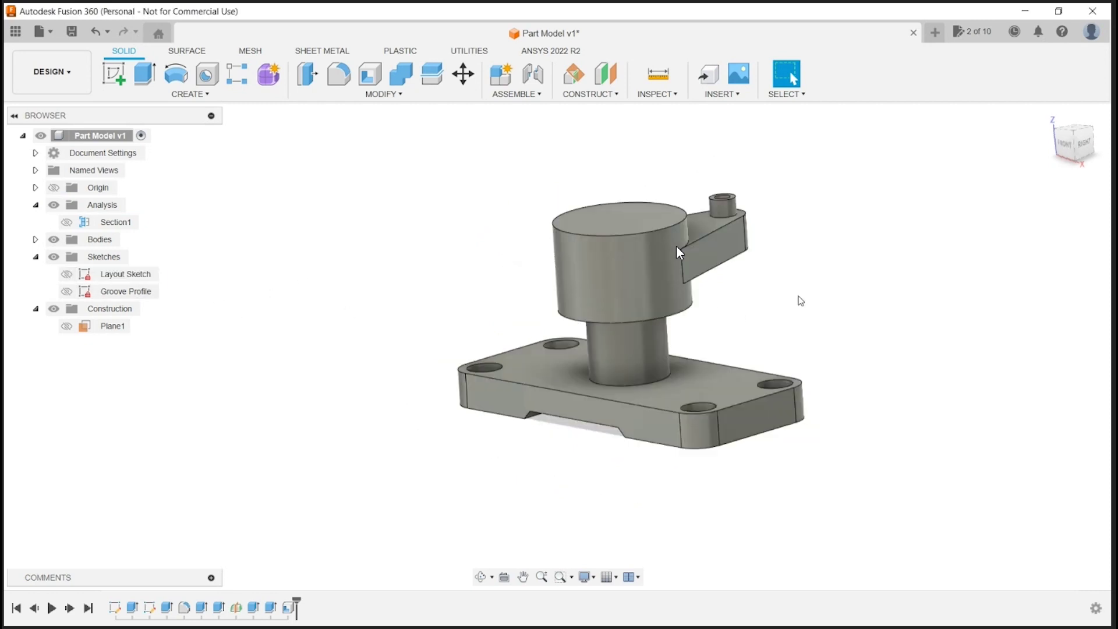
Start a sketch on the YZ plane and project the upper cylinder's top edge into it.
click(114, 75)
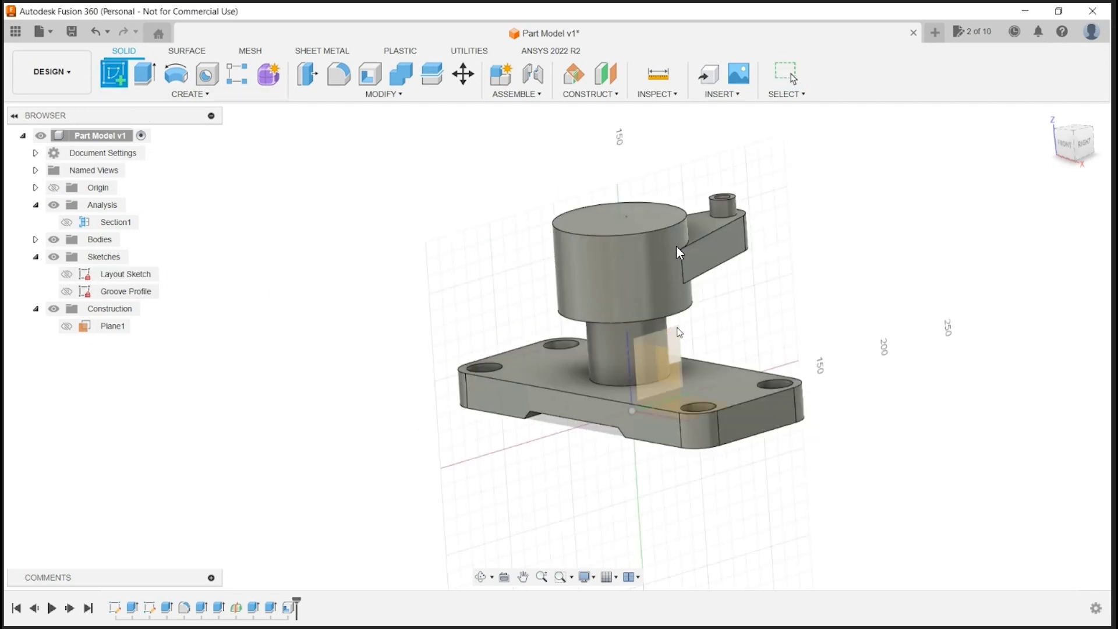
click(677, 329)
middle_drag(693, 267, 698, 436)
scroll(617, 289, up, 1)
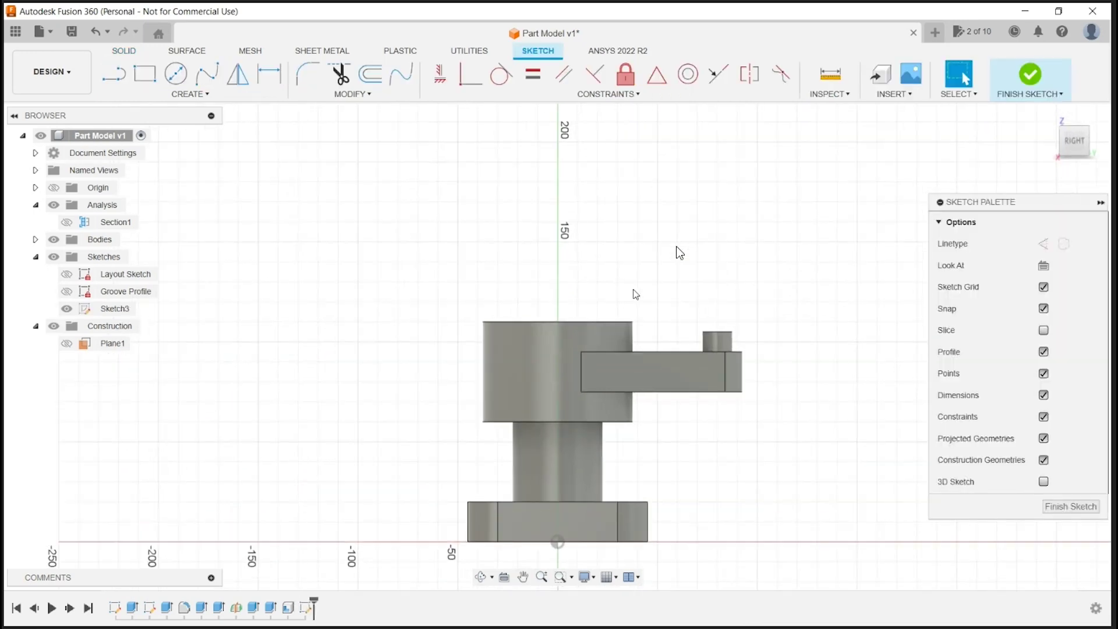
key(p)
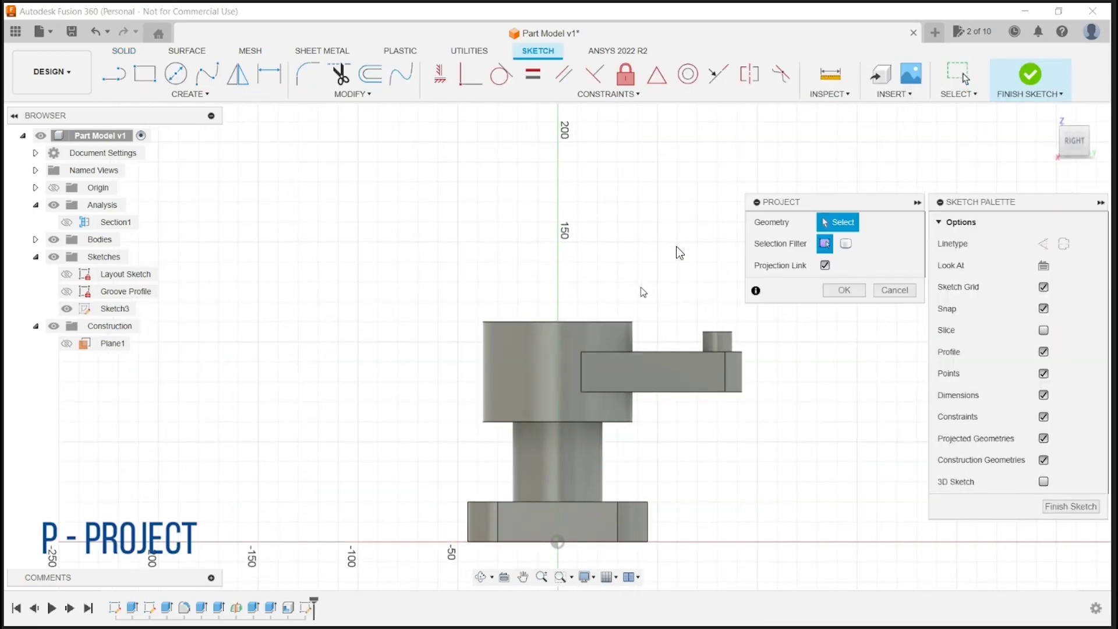
click(601, 322)
click(845, 290)
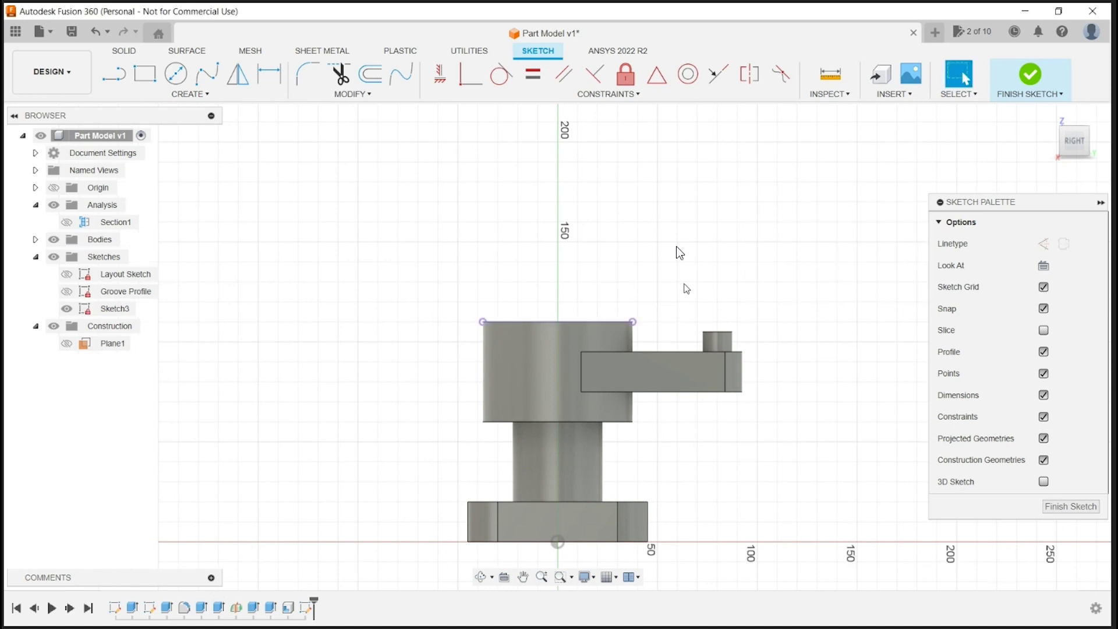
Draw a vertical line about 50 mm up from the projected edge's midpoint, continued by a line angled away from the arm side.
key(l)
click(558, 322)
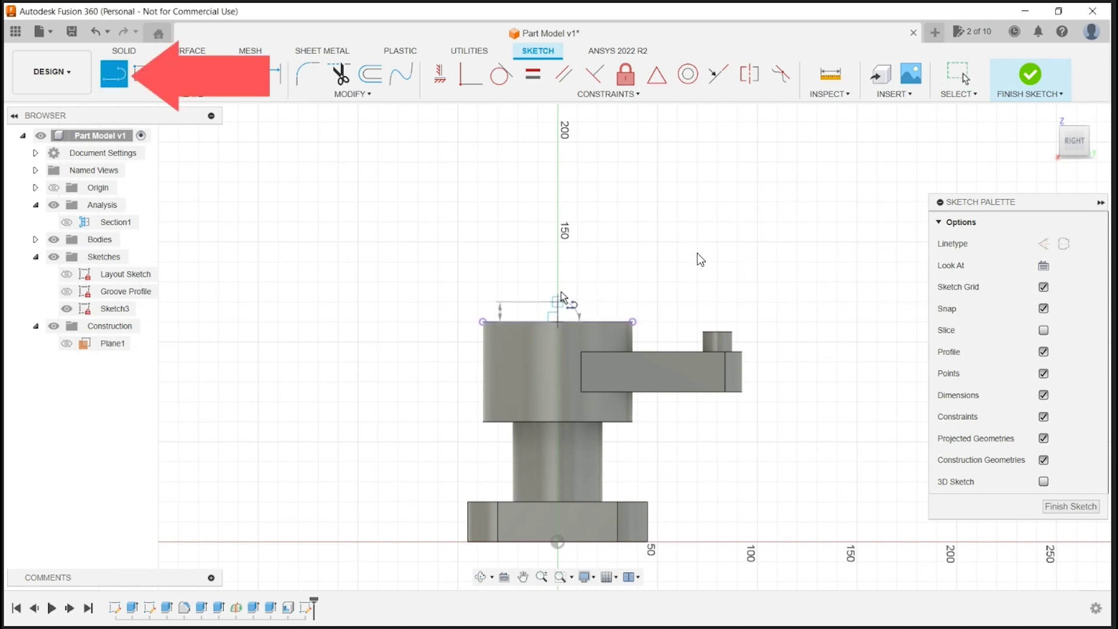
click(557, 221)
click(502, 169)
key(Escape)
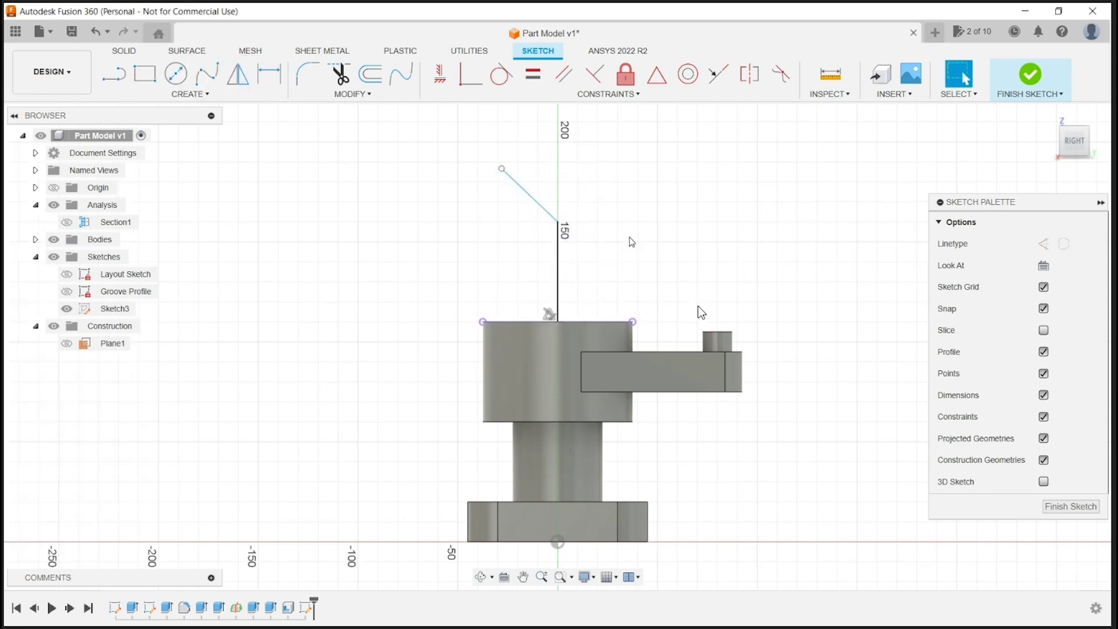
Dimension the vertical line and the angled line to 60 mm each.
key(d)
click(558, 269)
click(617, 272)
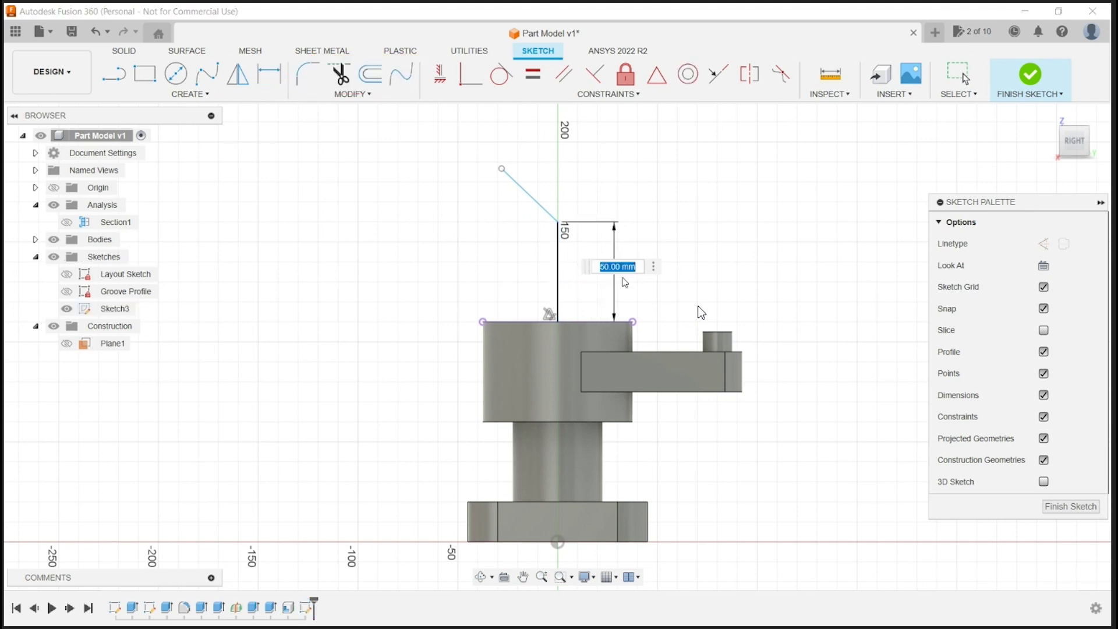
text(60)
key(Return)
click(533, 179)
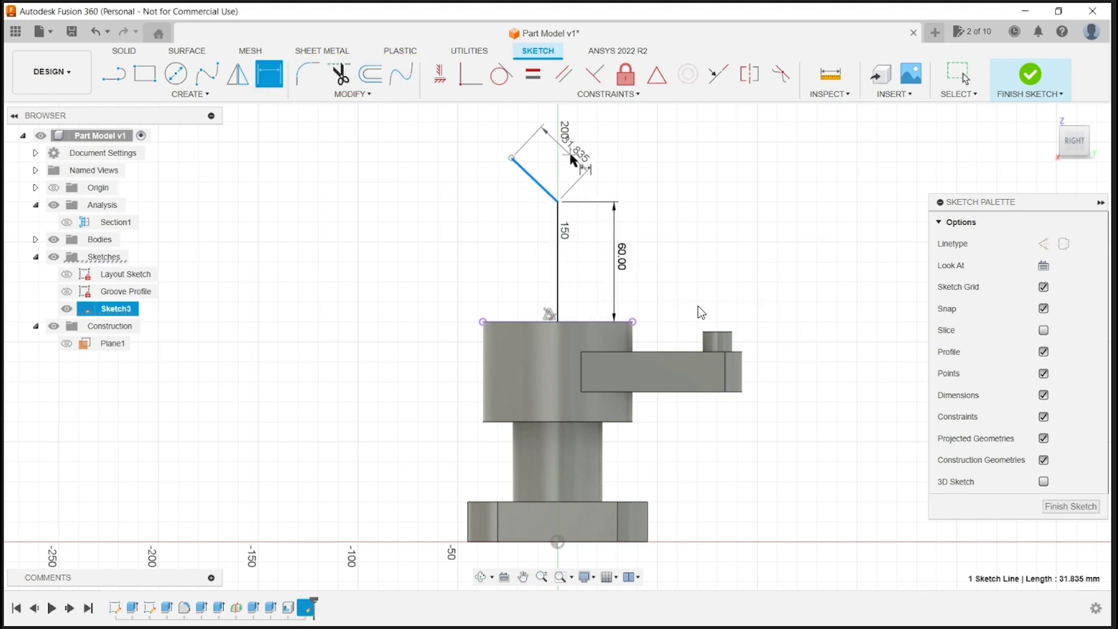
click(564, 157)
text(60)
key(Return)
key(Escape)
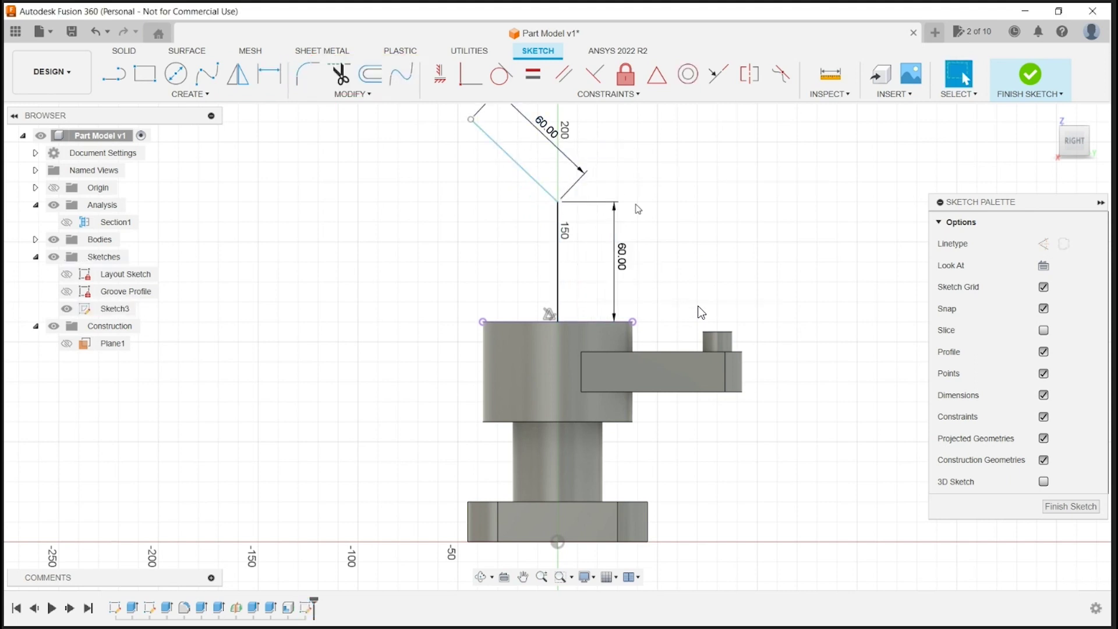
Dimension the angle between the angled line and the vertical line to 120 degrees.
scroll(638, 179, down, 1)
middle_drag(638, 179, 648, 275)
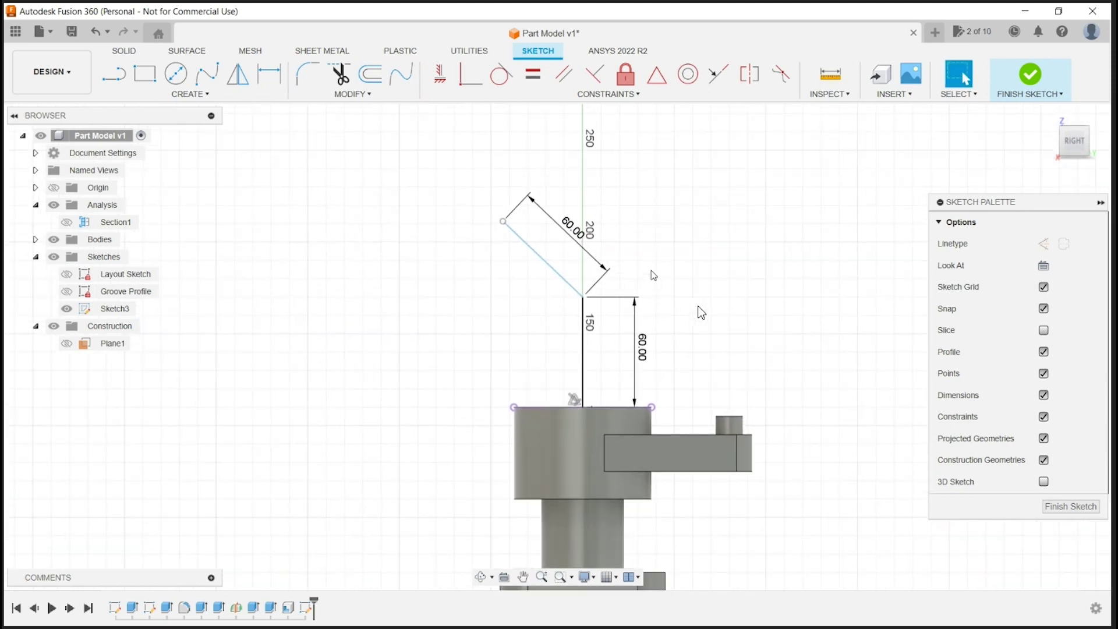
key(d)
click(568, 283)
click(582, 350)
click(553, 335)
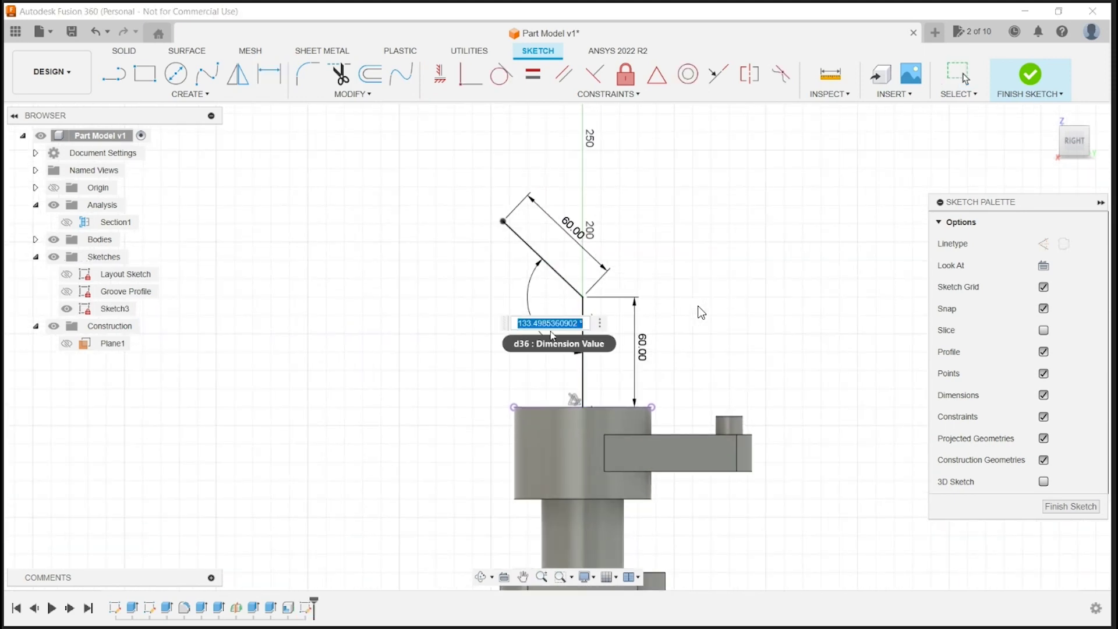
text(120)
key(Return)
key(Escape)
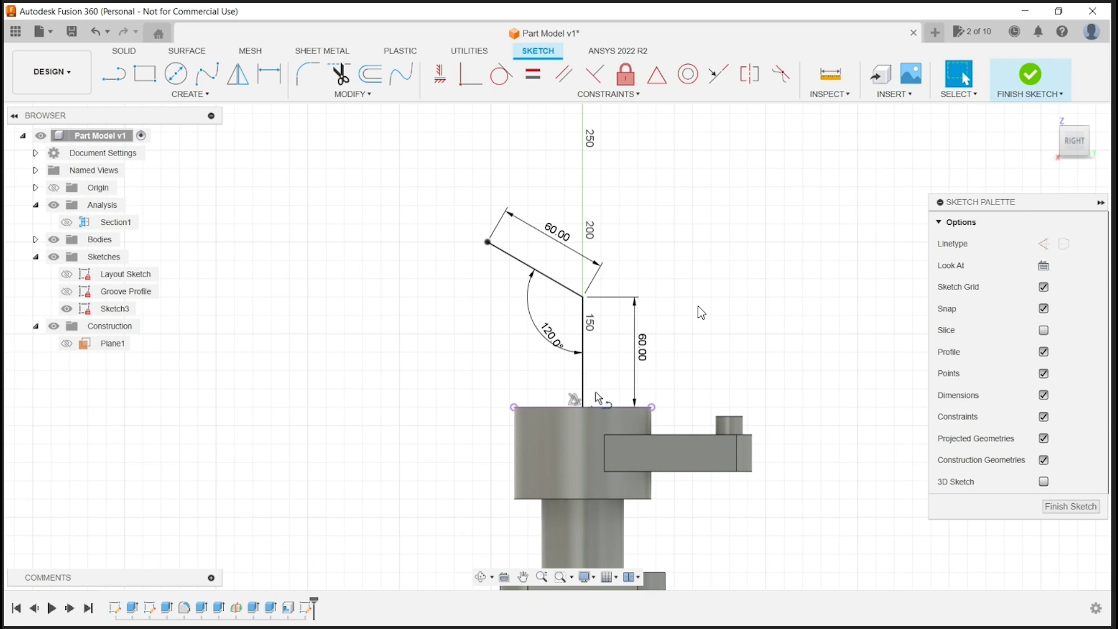
Extend the path with a vertical line from the edge's midpoint down into the cylinder and dimension it to 5 mm.
scroll(589, 420, up, 3)
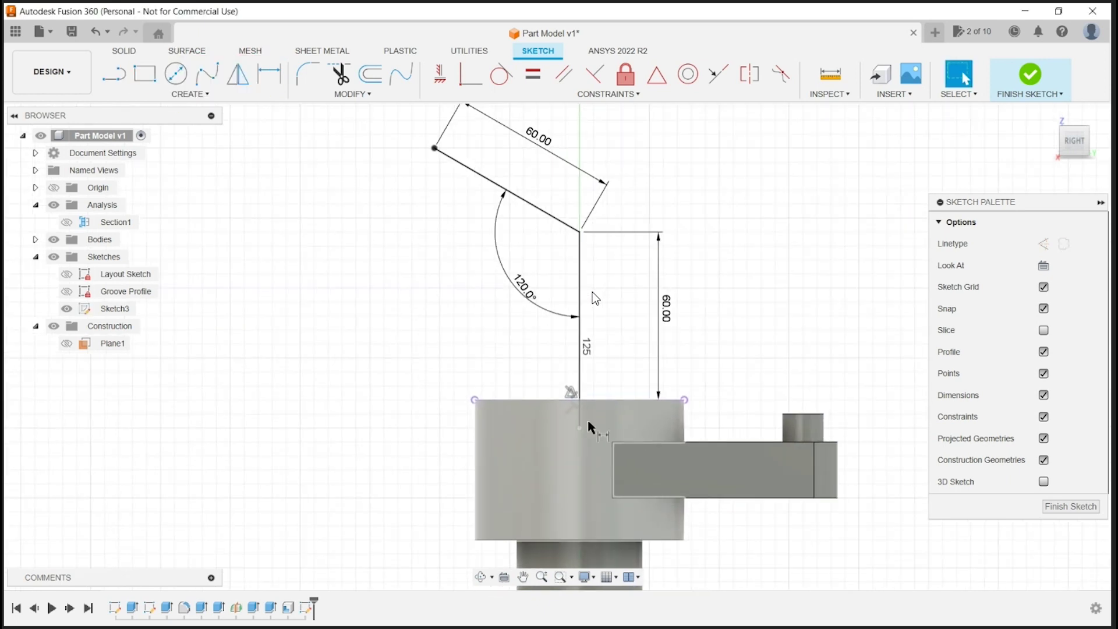
key(d)
click(581, 418)
click(420, 421)
text(10)
key(Return)
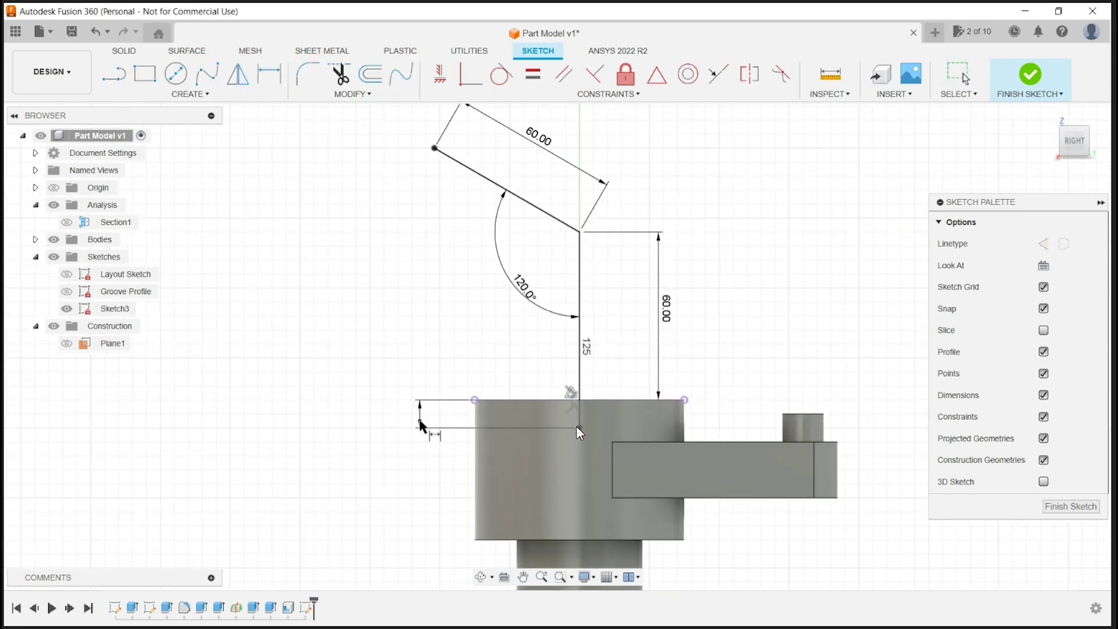
click(420, 427)
text(5)
key(Return)
key(Escape)
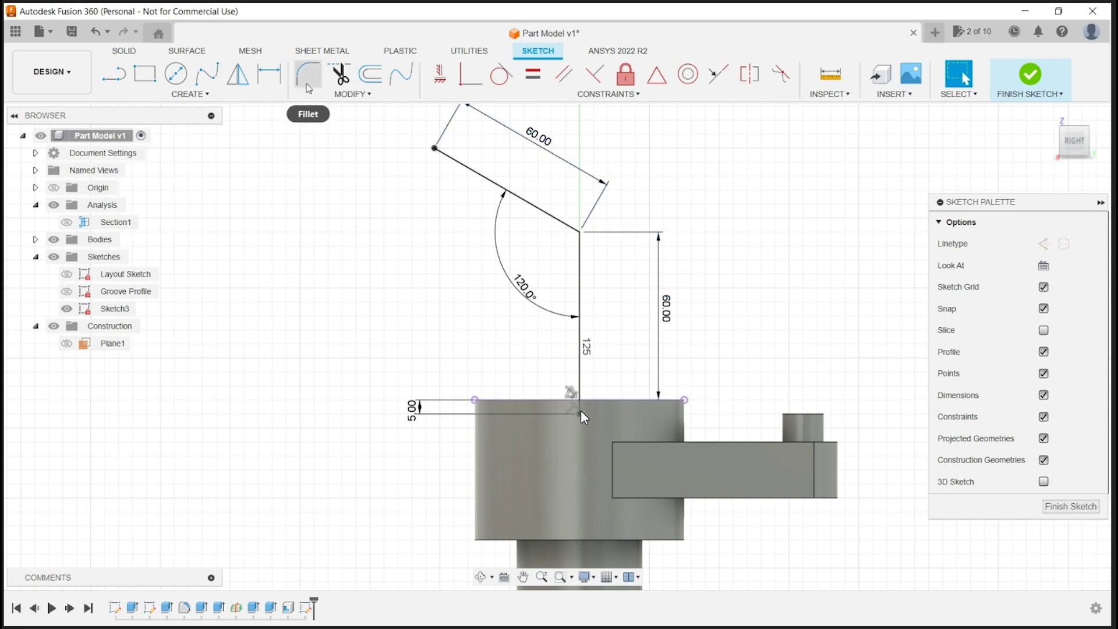
Fillet the corner between the vertical and angled lines with a 20 mm radius and finish the sketch.
click(307, 74)
click(579, 233)
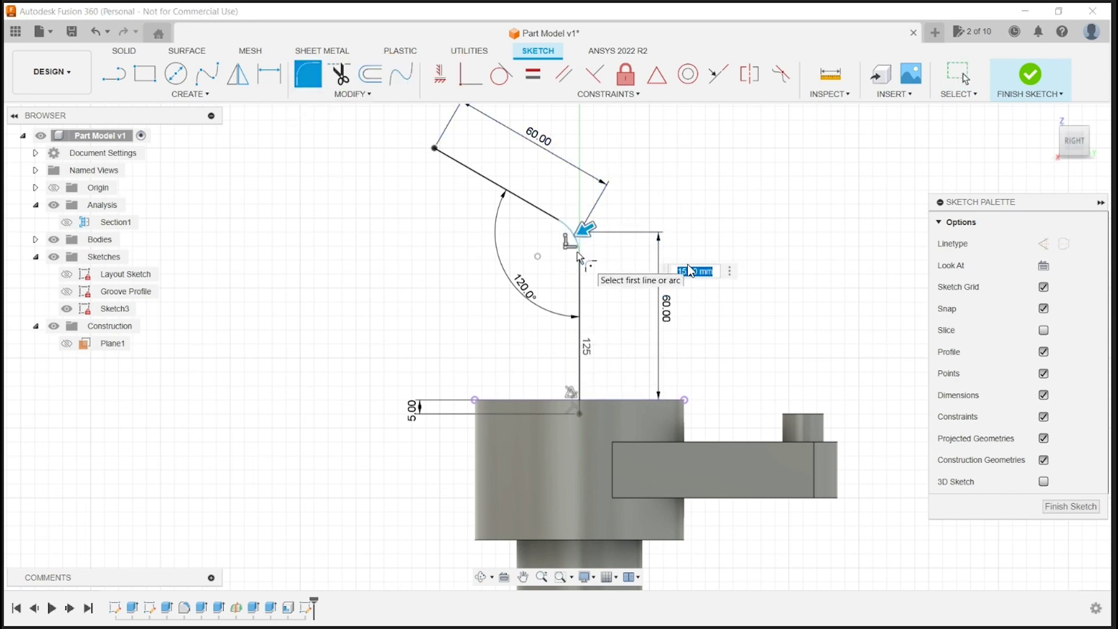
text(20)
key(Return)
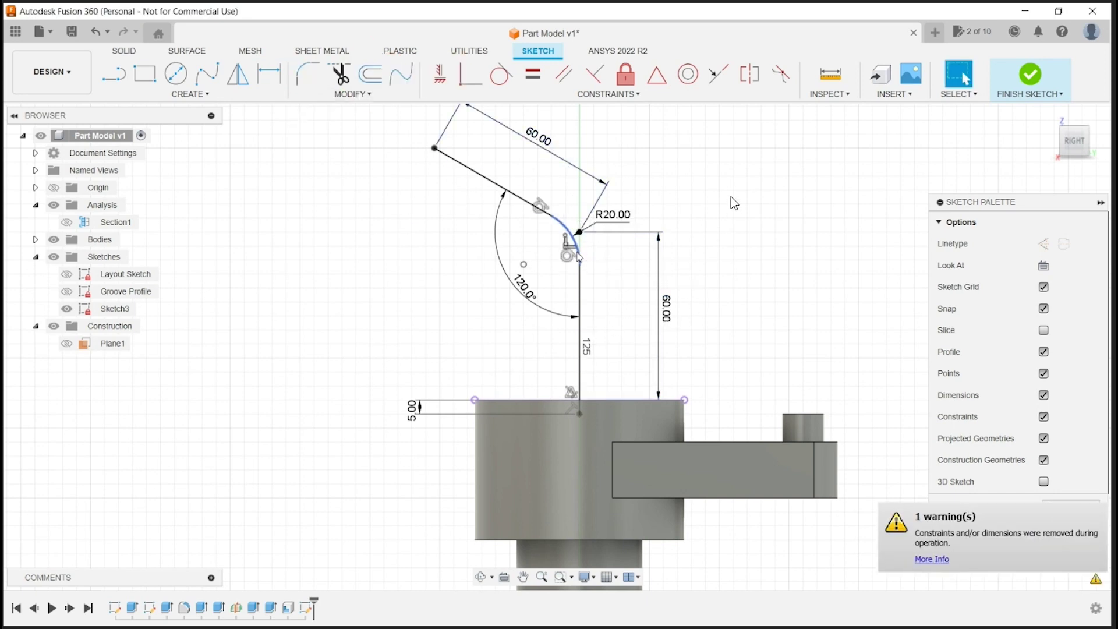
key(Escape)
click(1030, 75)
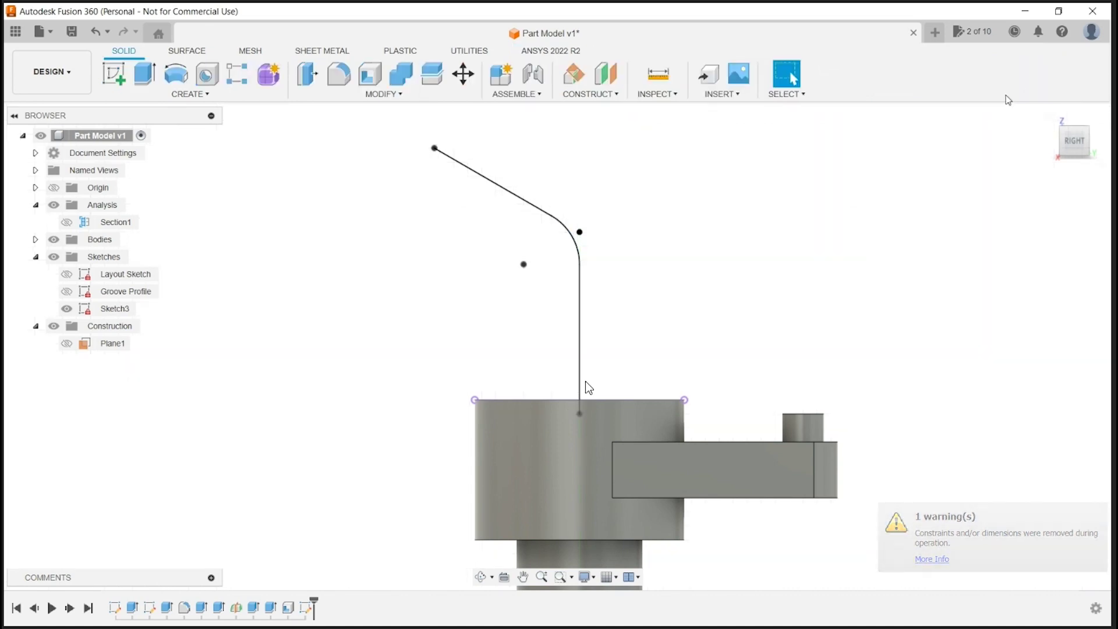
Rename the finished path sketch to Elbow Path.
right_click(110, 313)
click(125, 445)
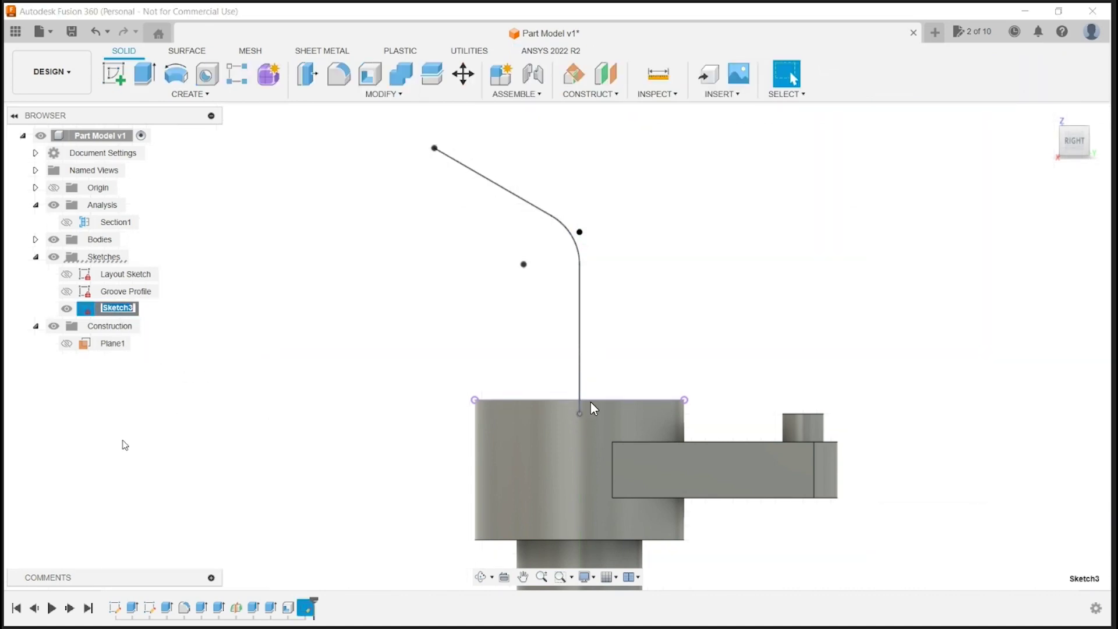
text(Elbow Path)
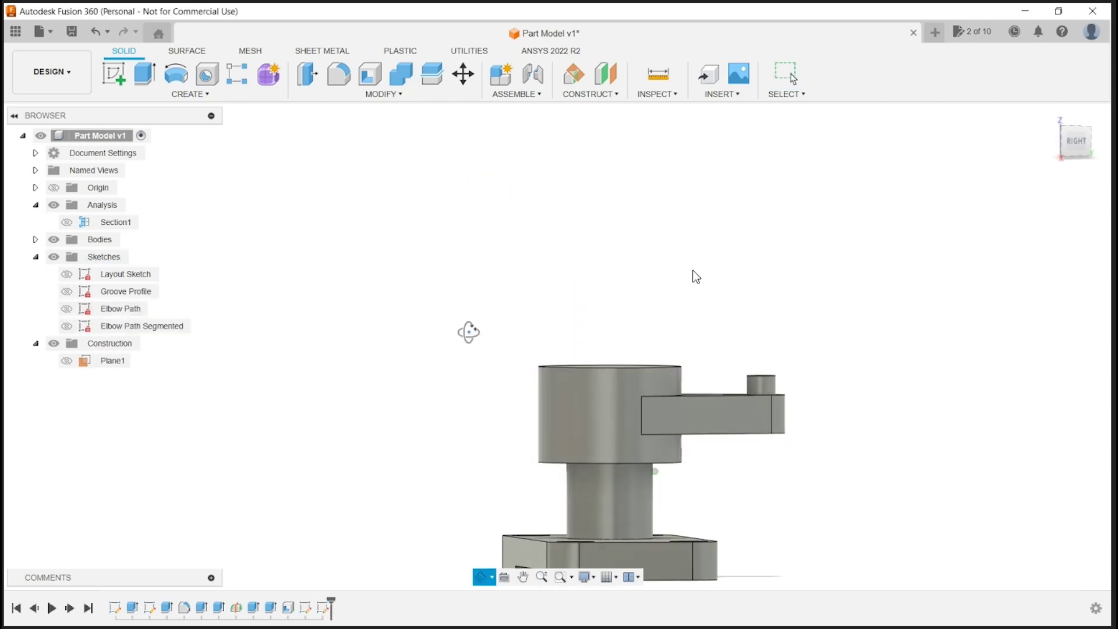
Start a new sketch on the top face of the upper cylinder.
shift+middle_drag(469, 332, 583, 355)
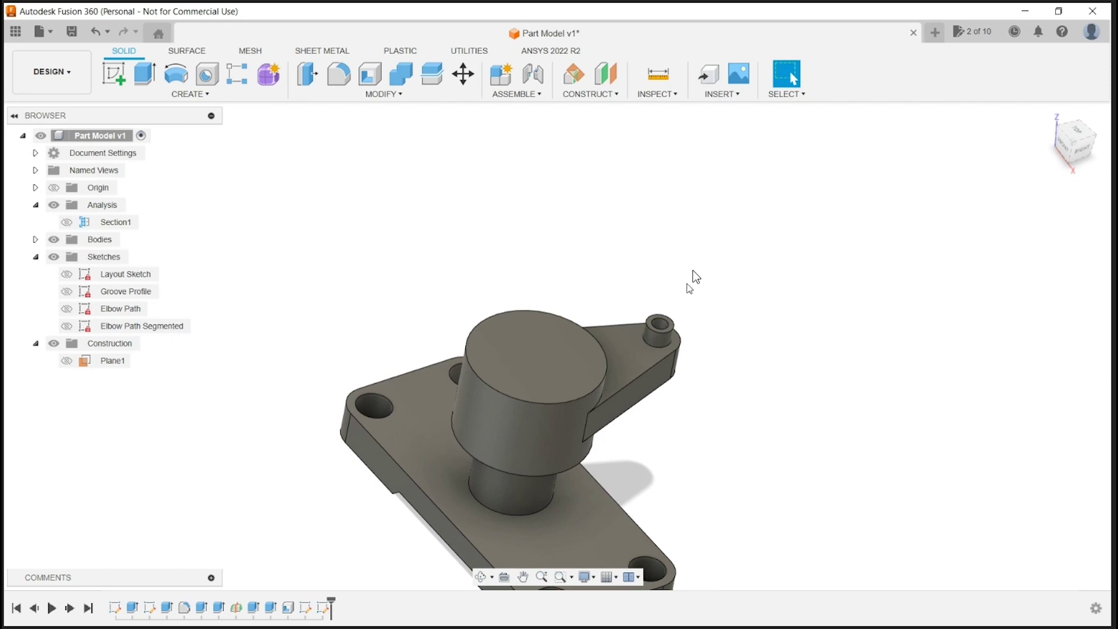
click(114, 74)
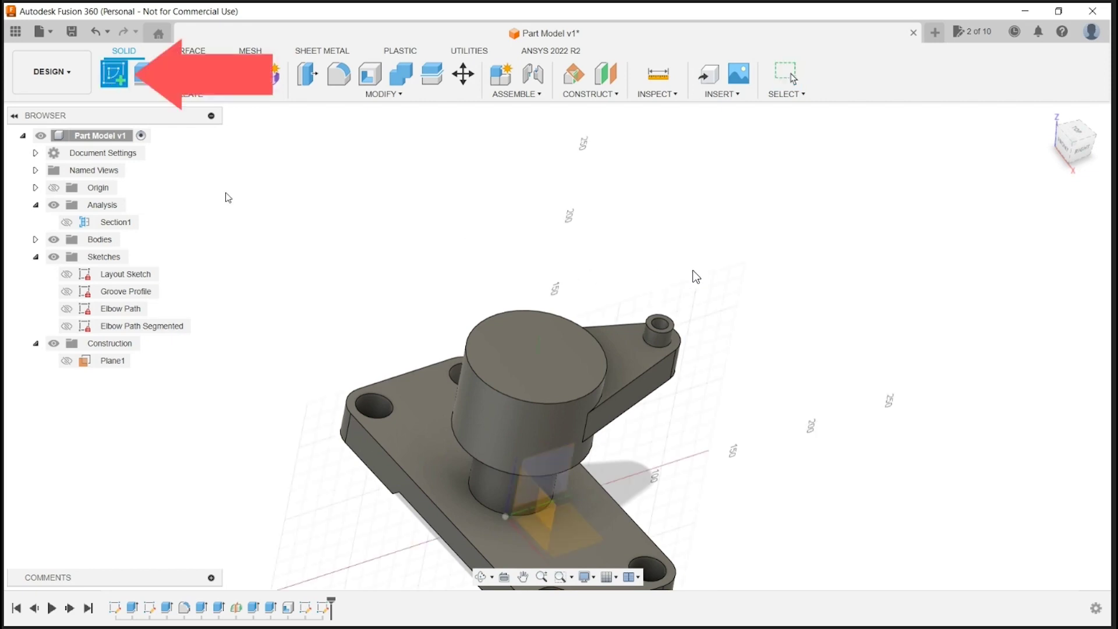
click(579, 364)
Show the Layout Sketch, project its 45 mm center circle into the new sketch, and hide the Layout Sketch again.
click(67, 275)
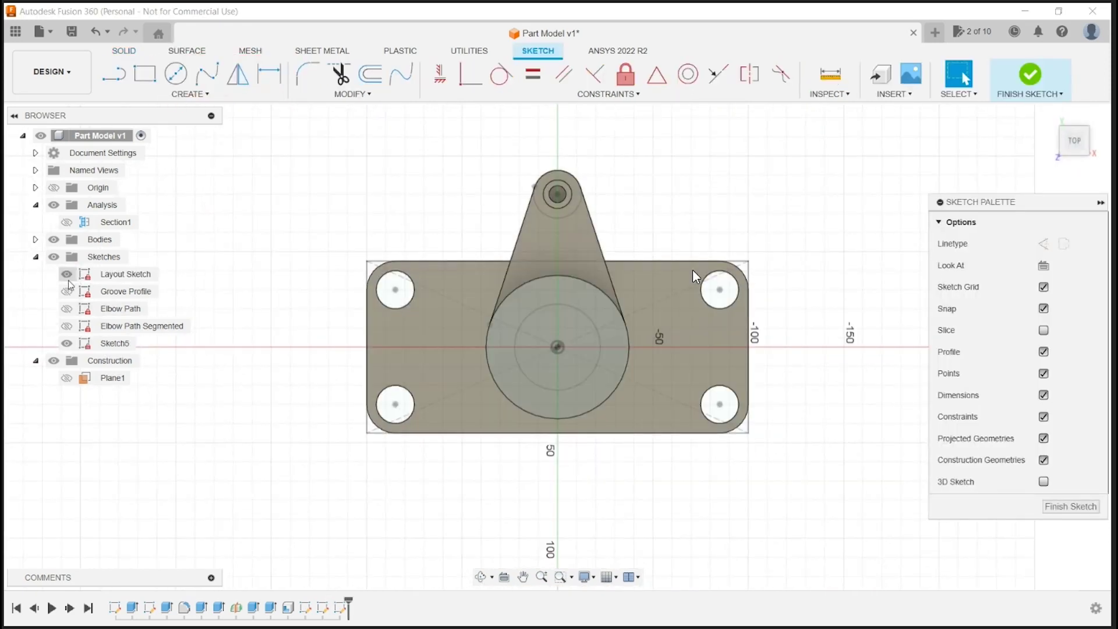
mouse_move(629, 342)
shift+middle_down()
mouse_move(457, 328)
mouse_move(556, 343)
shift+middle_up()
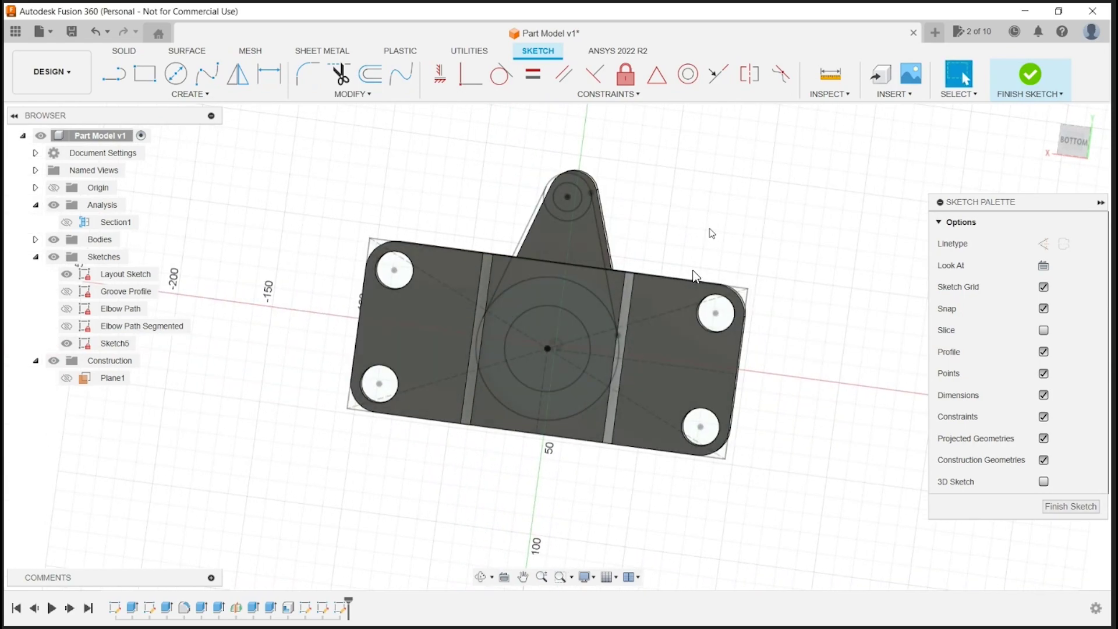
key(p)
click(568, 310)
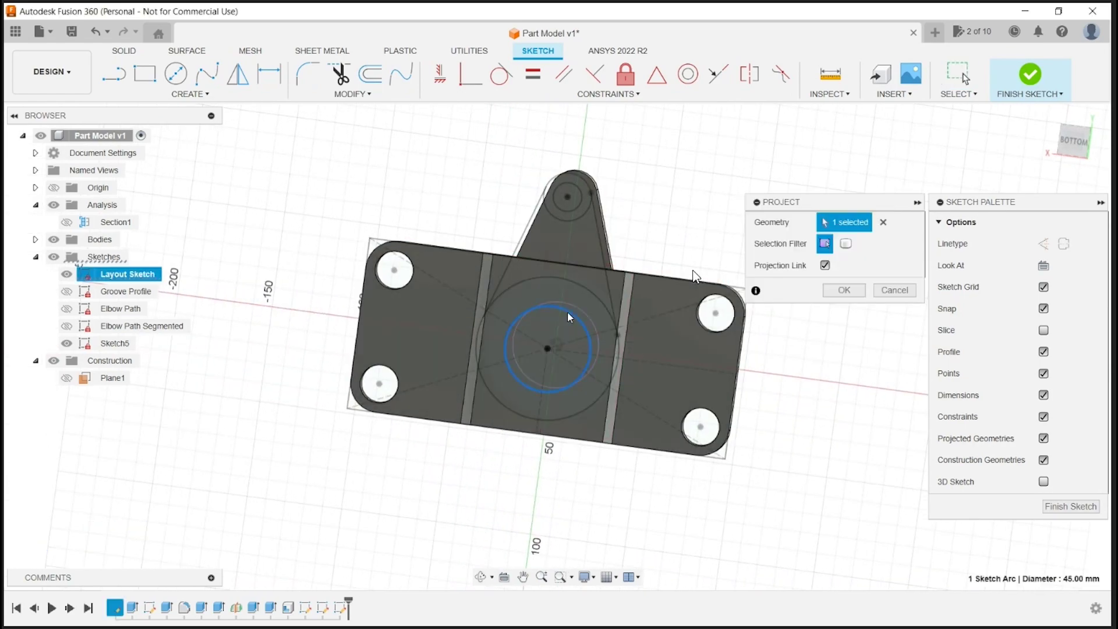
click(843, 290)
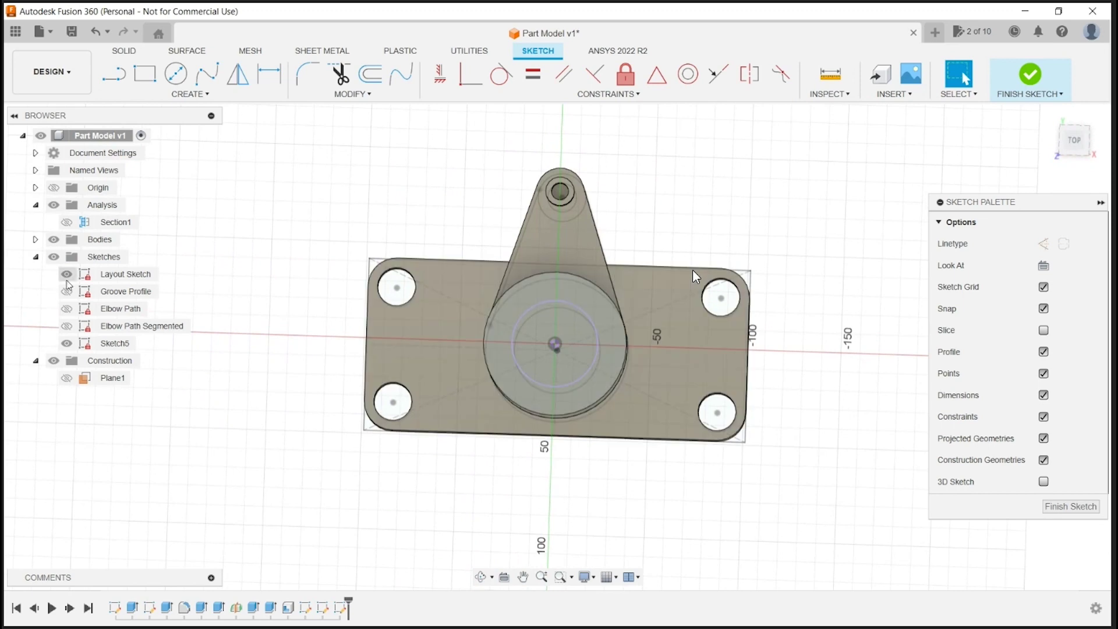
click(67, 275)
Offset the projected circle 10 mm inward.
key(o)
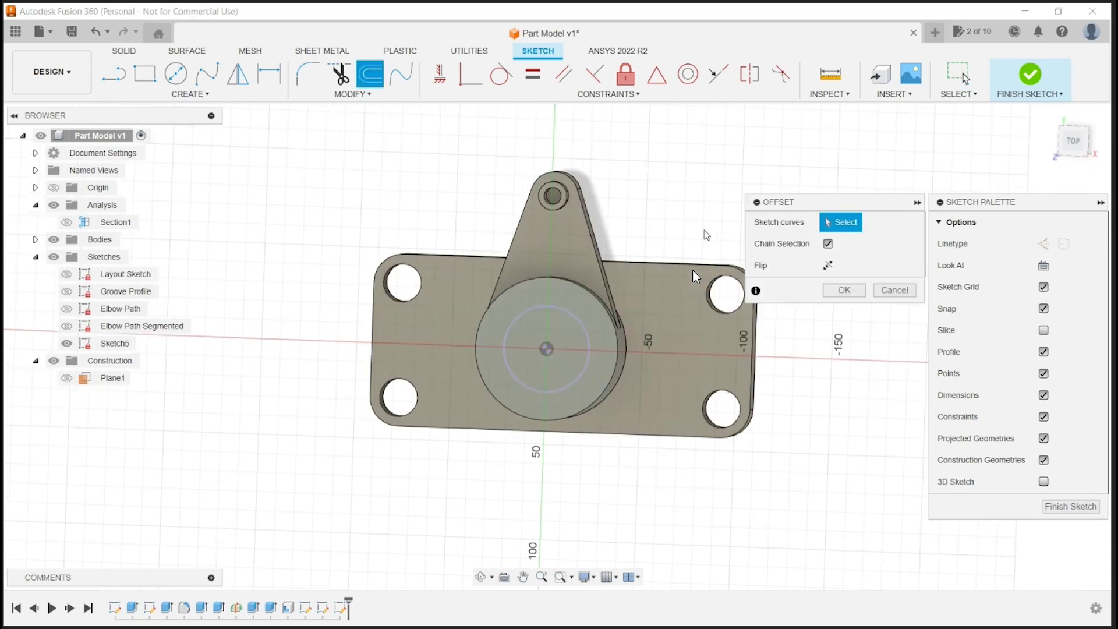
click(566, 316)
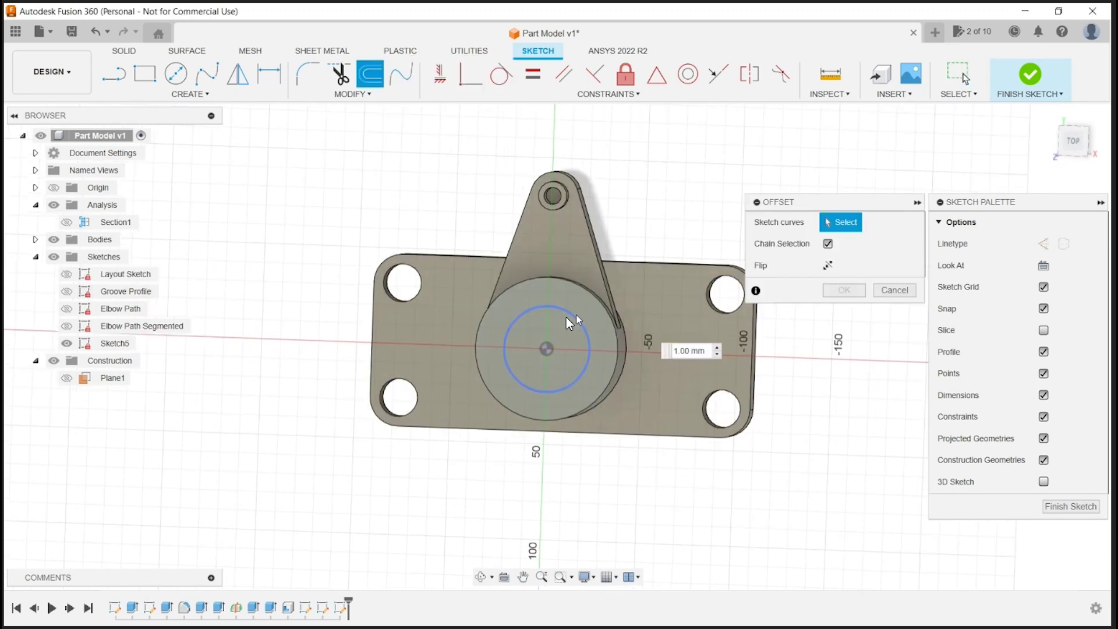
text(10)
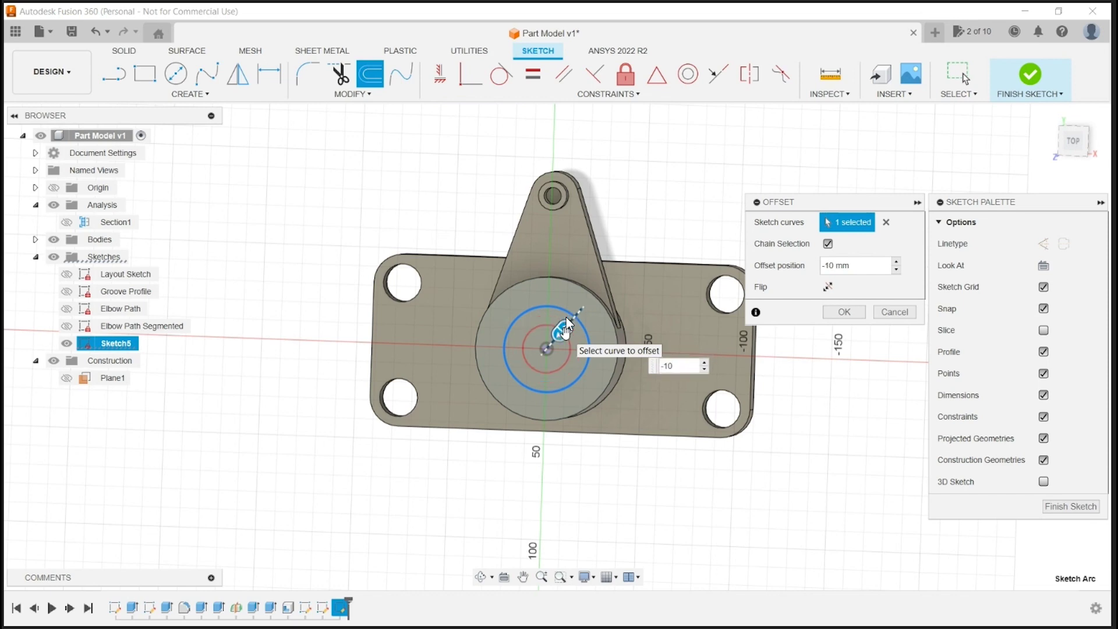
key(Return)
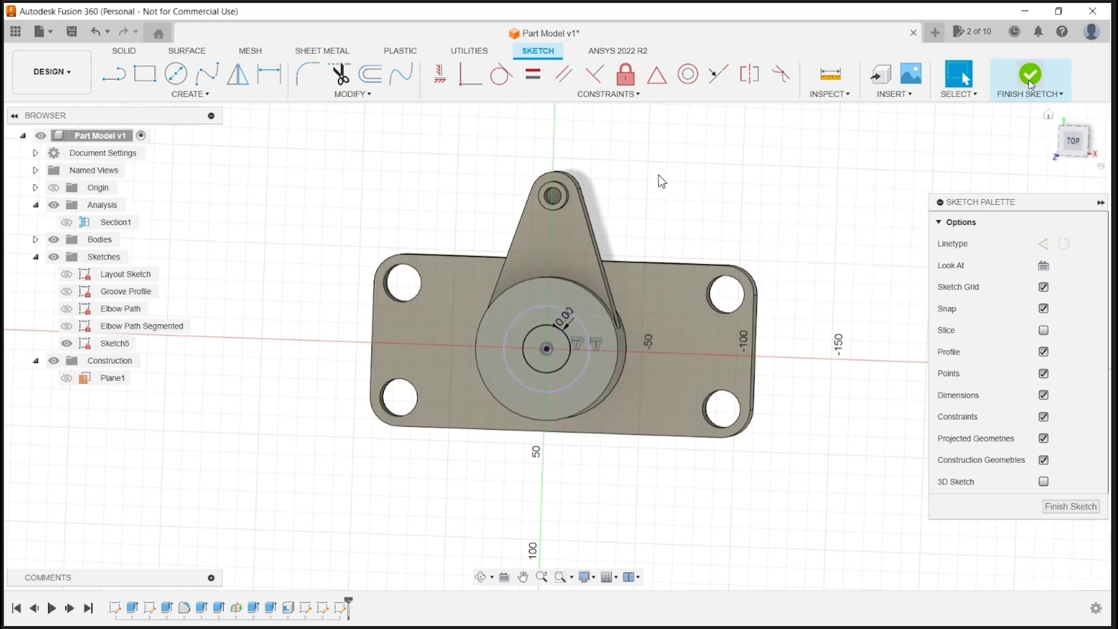
Finish the sketch and rename it Main Elbow Profile.
click(1028, 79)
right_click(117, 344)
click(166, 488)
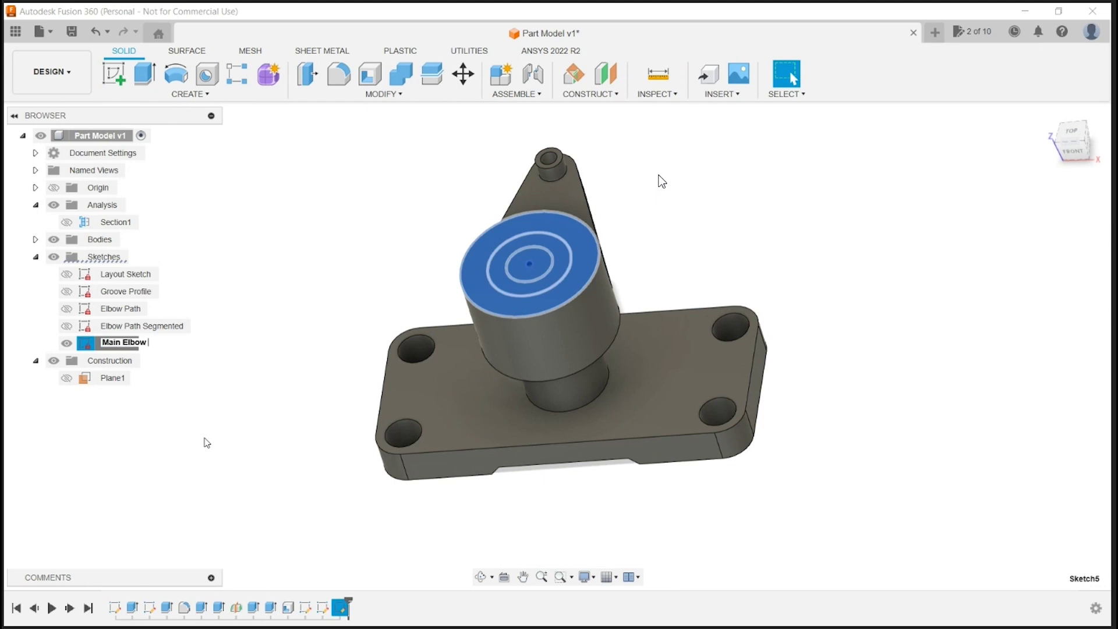
key(Return)
click(656, 249)
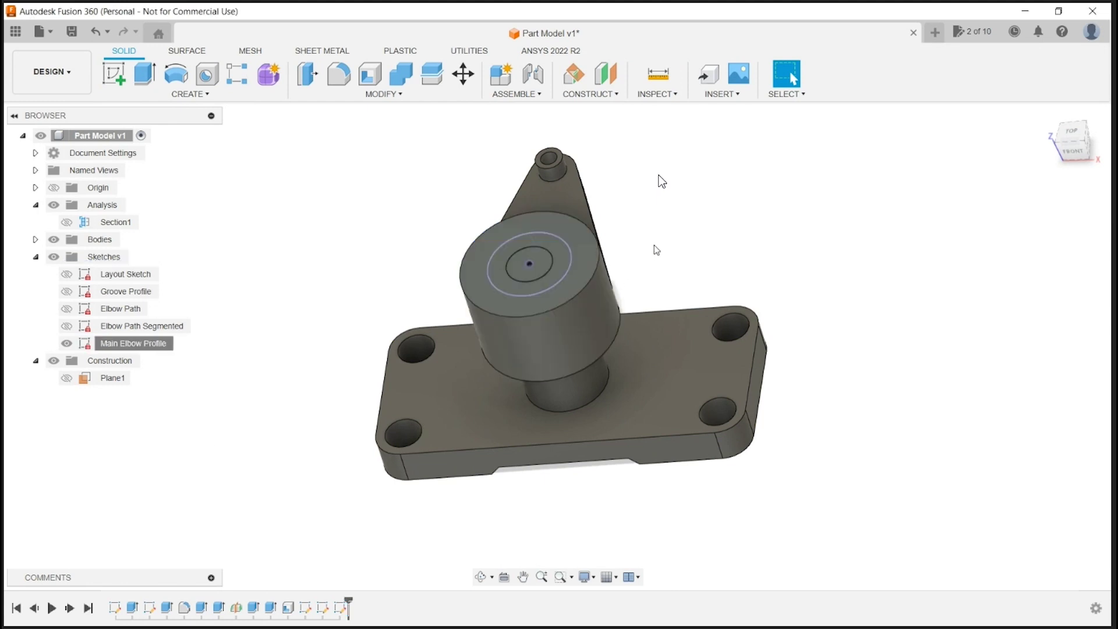
Sweep both circular profiles of Main Elbow Profile along the Elbow Path with chain selection off, joining the result to the body.
mouse_move(656, 250)
shift+middle_down()
mouse_move(636, 304)
mouse_move(686, 224)
shift+middle_up()
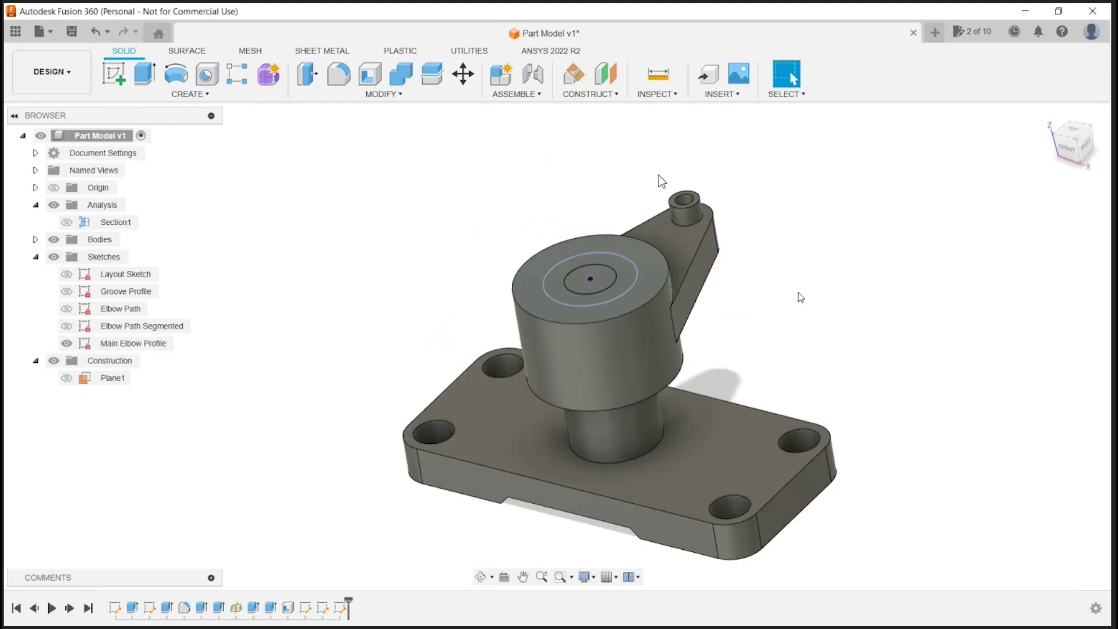
text(s)
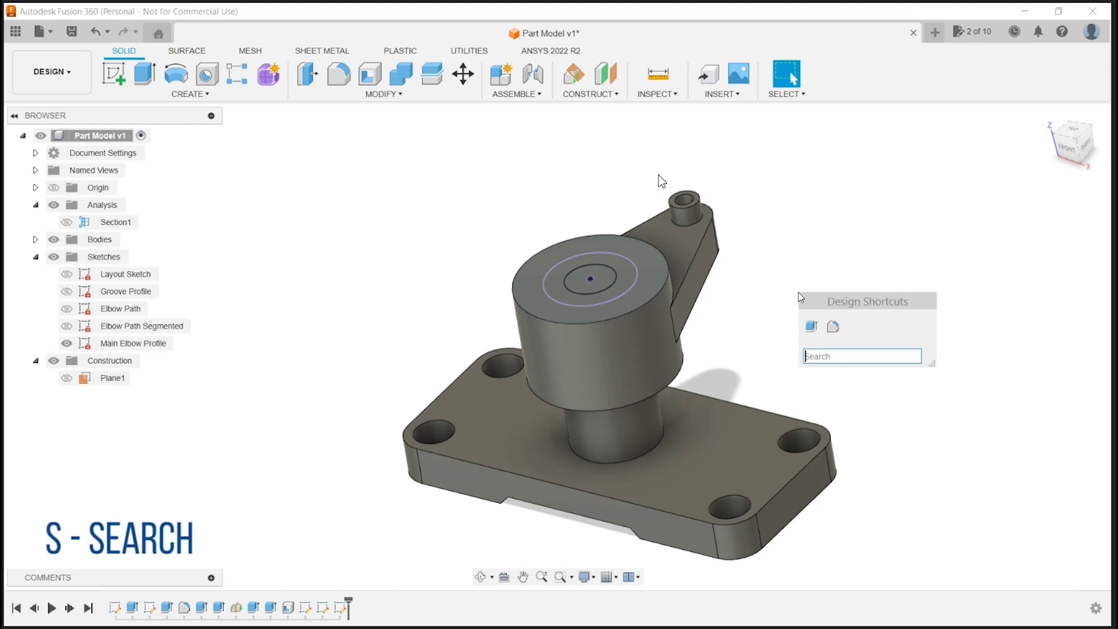
text(swe)
click(836, 377)
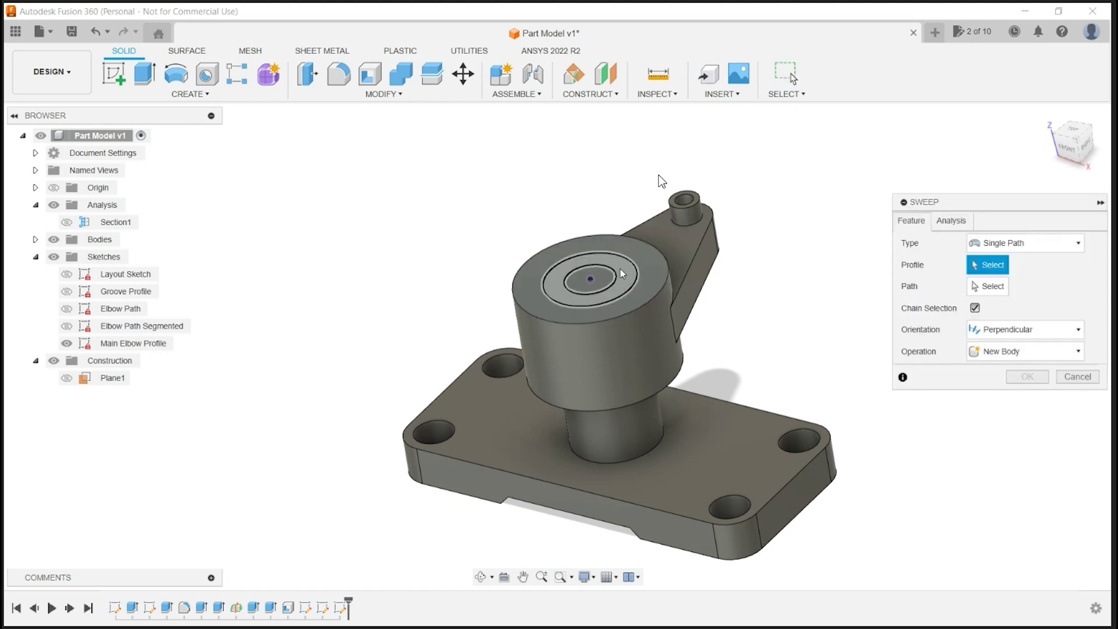
click(600, 283)
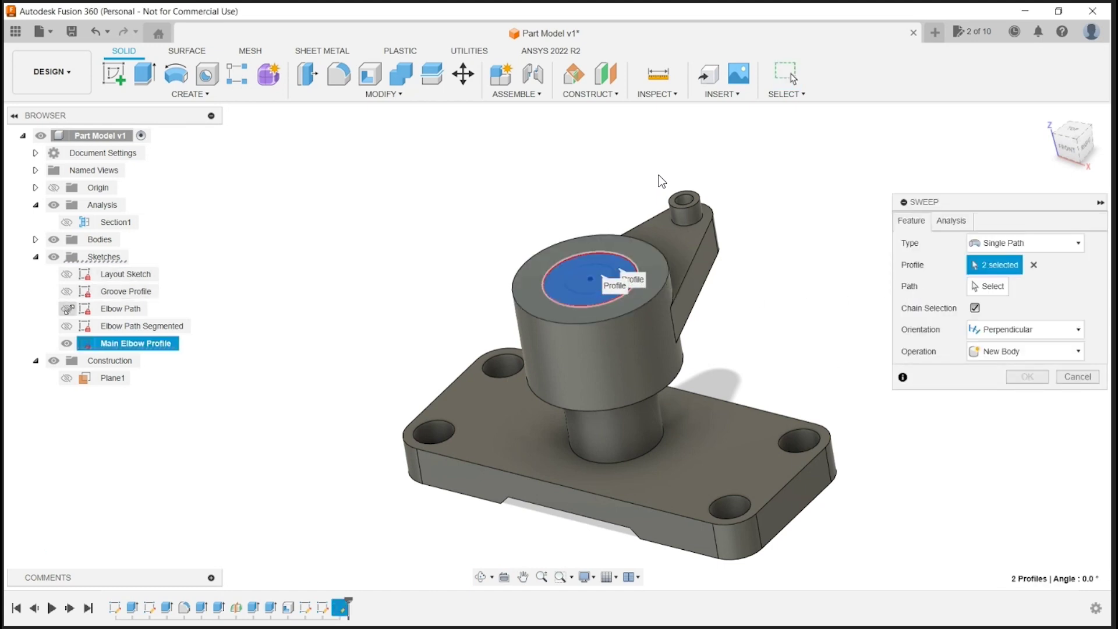
click(66, 309)
click(987, 286)
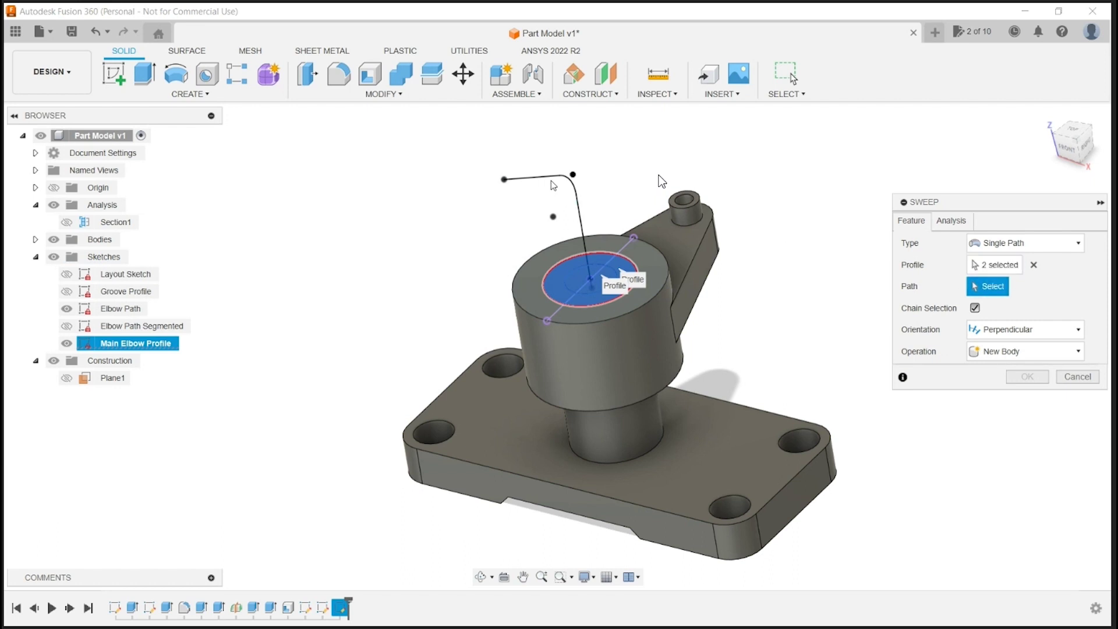
click(975, 308)
click(536, 177)
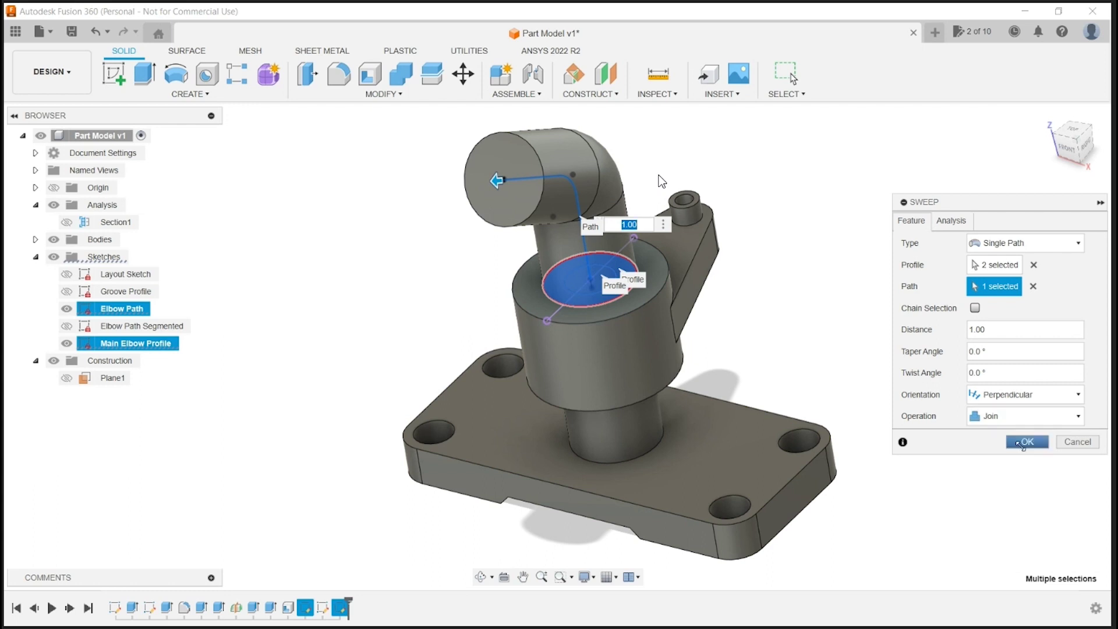
click(1025, 442)
Sweep the inner circle of Main Elbow Profile along the Elbow Path as a cut to bore through the elbow.
text(s)
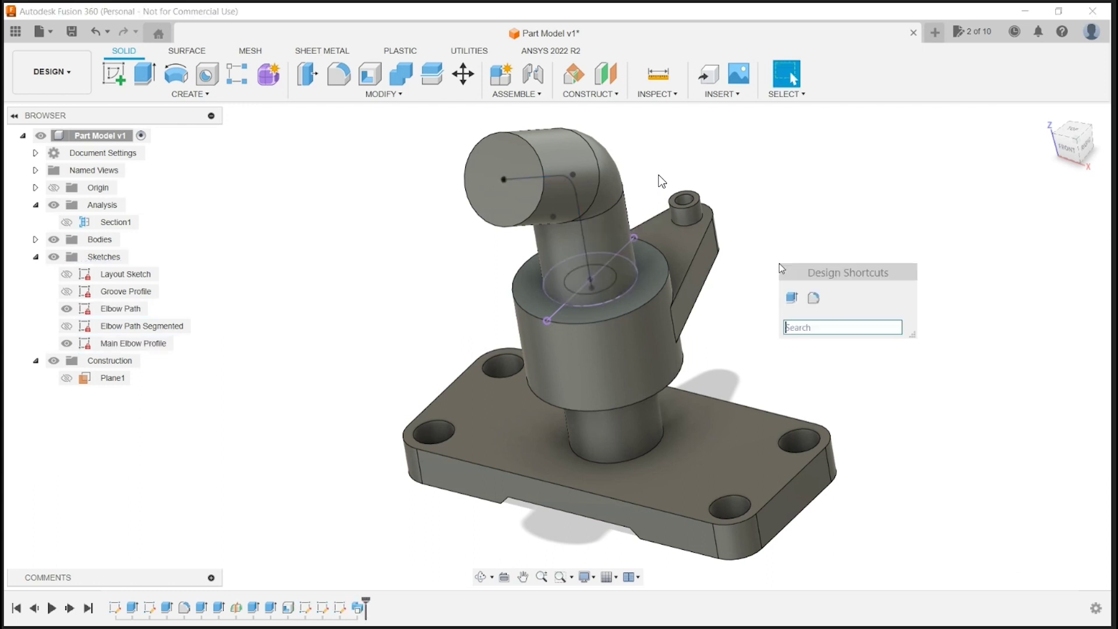
text(swee)
click(812, 348)
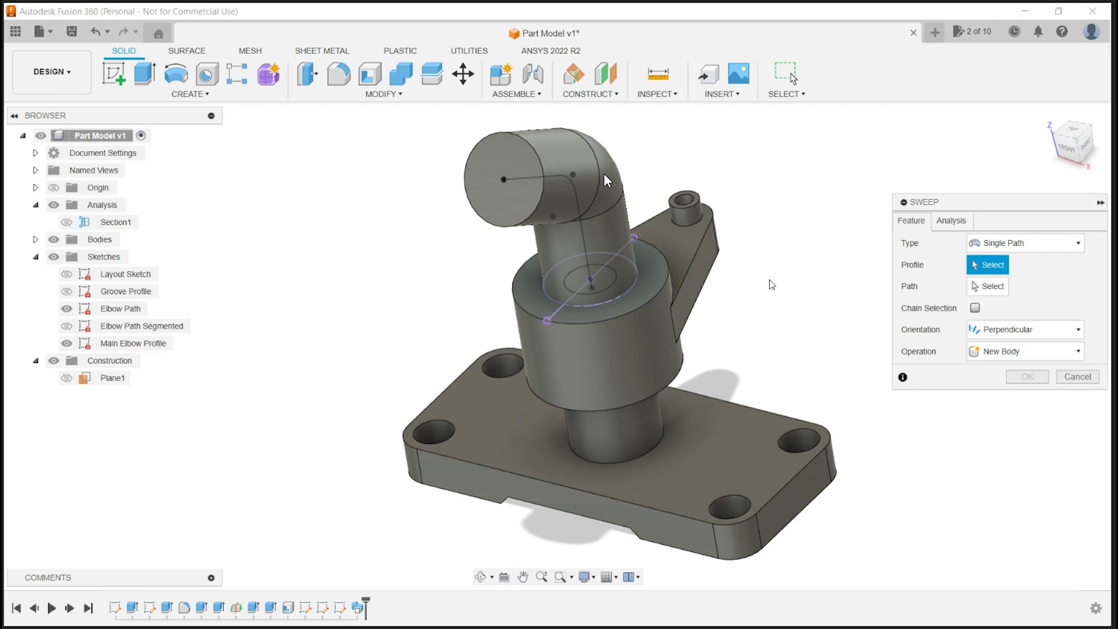
click(589, 280)
click(987, 286)
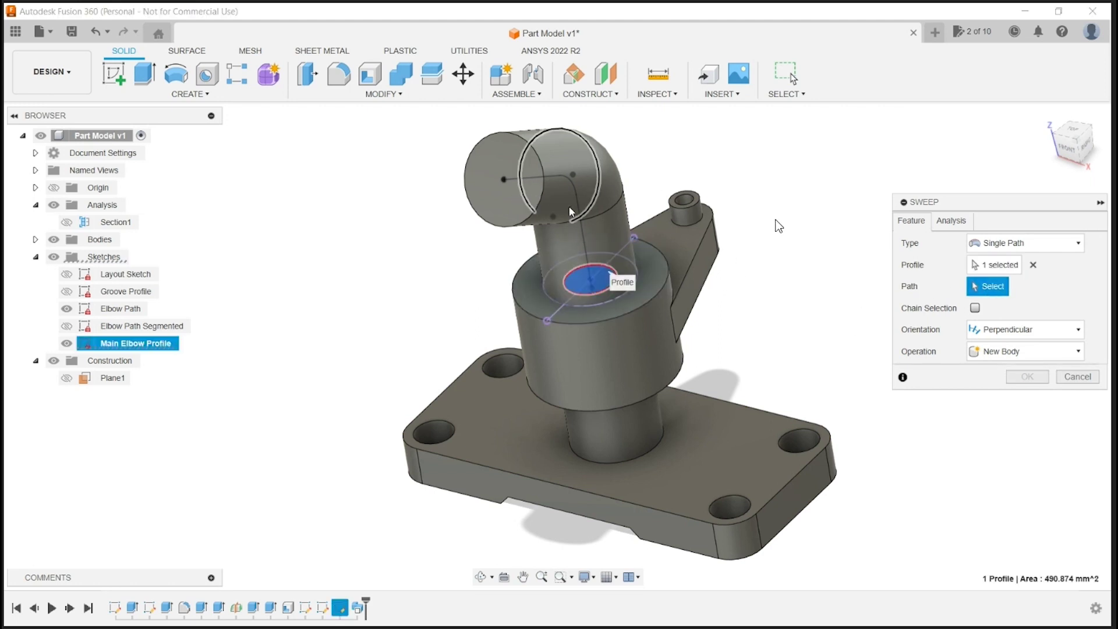
click(522, 180)
click(585, 235)
scroll(591, 281, up, 5)
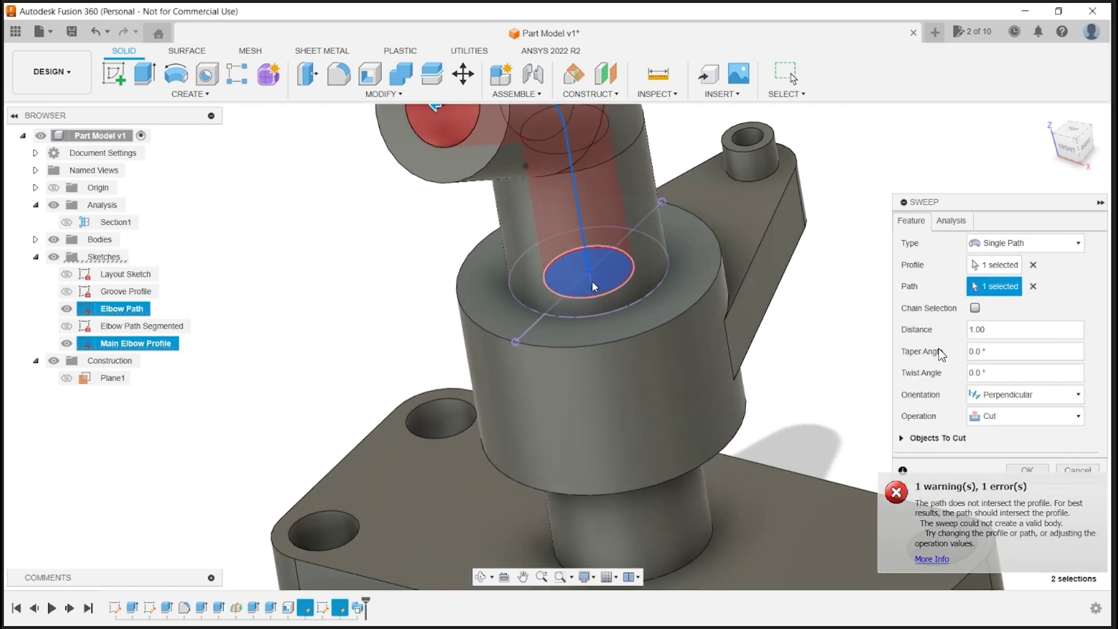
scroll(601, 212, down, 3)
scroll(628, 314, down, 5)
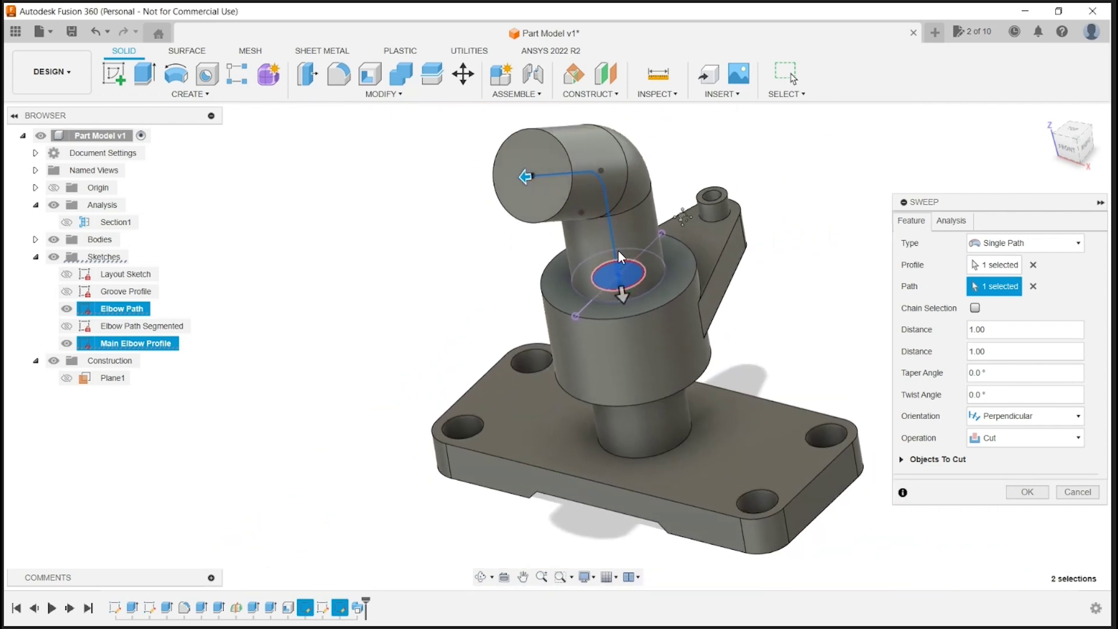
click(1030, 492)
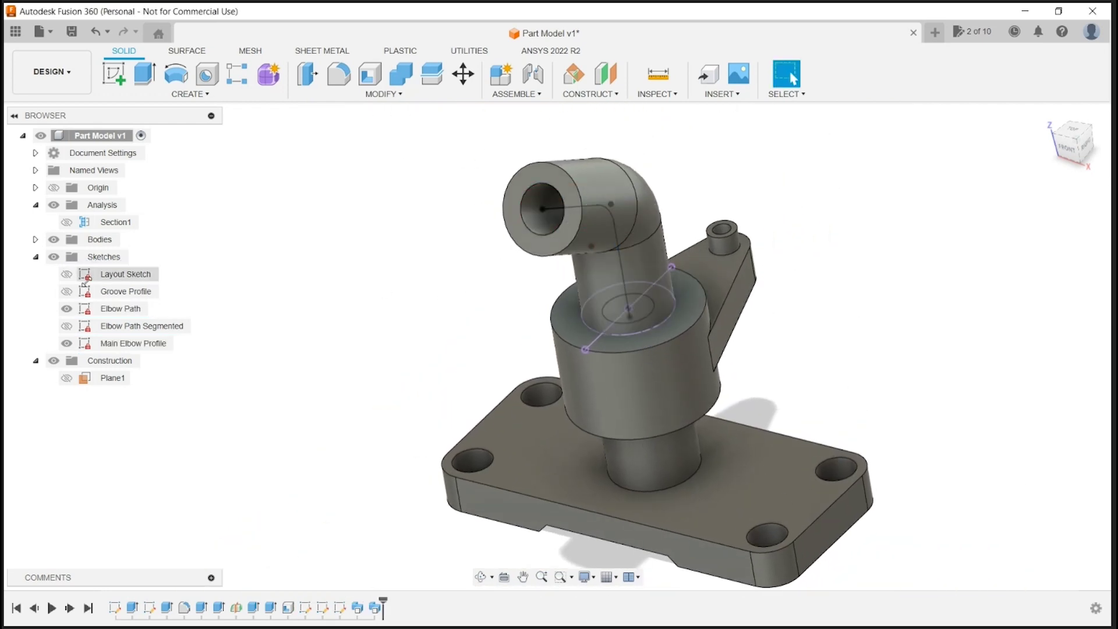
Hide the Elbow Path and Main Elbow Profile sketches and start a new sketch on the elbow's open end face.
click(67, 309)
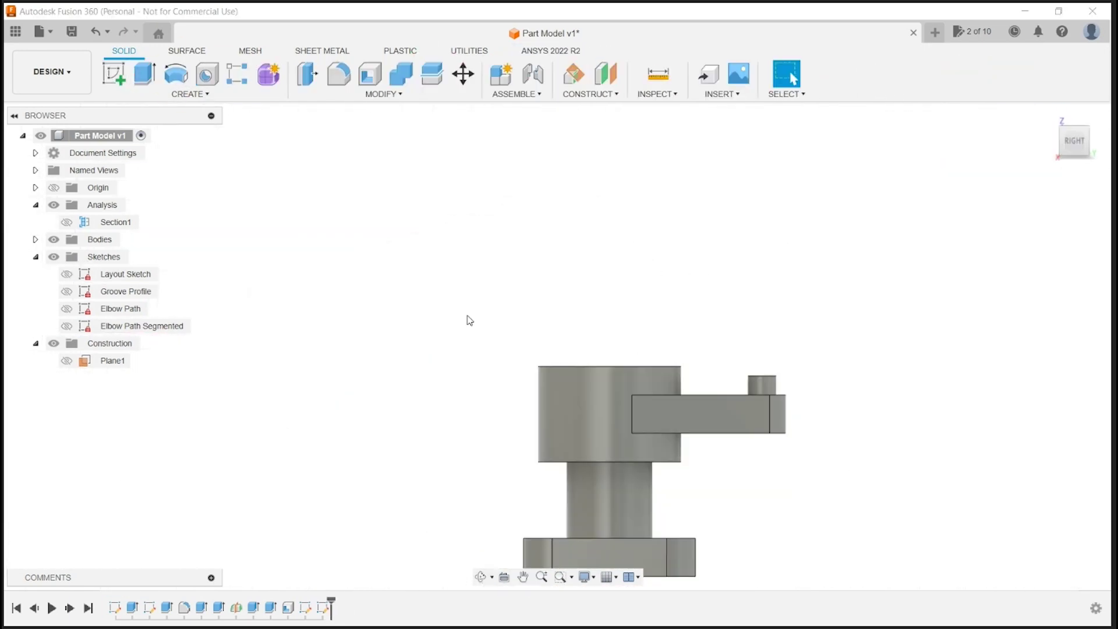
click(67, 308)
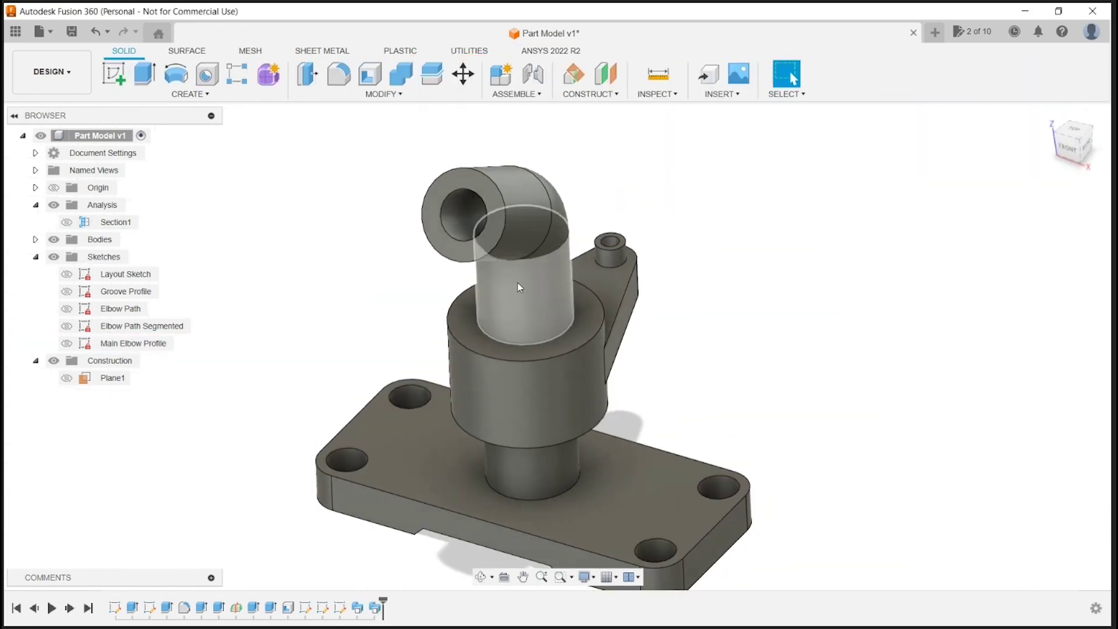
middle_drag(680, 278, 756, 256)
scroll(761, 232, down, 1)
click(114, 74)
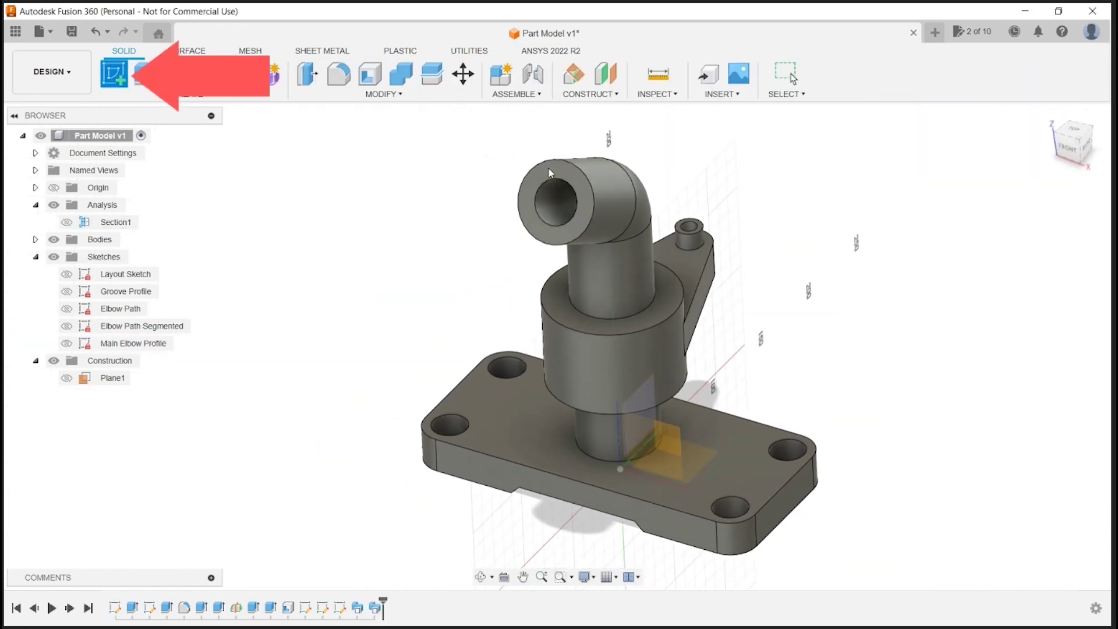
click(641, 431)
Project the outer circular edge of the elbow's end face into the sketch.
middle_drag(672, 186, 691, 361)
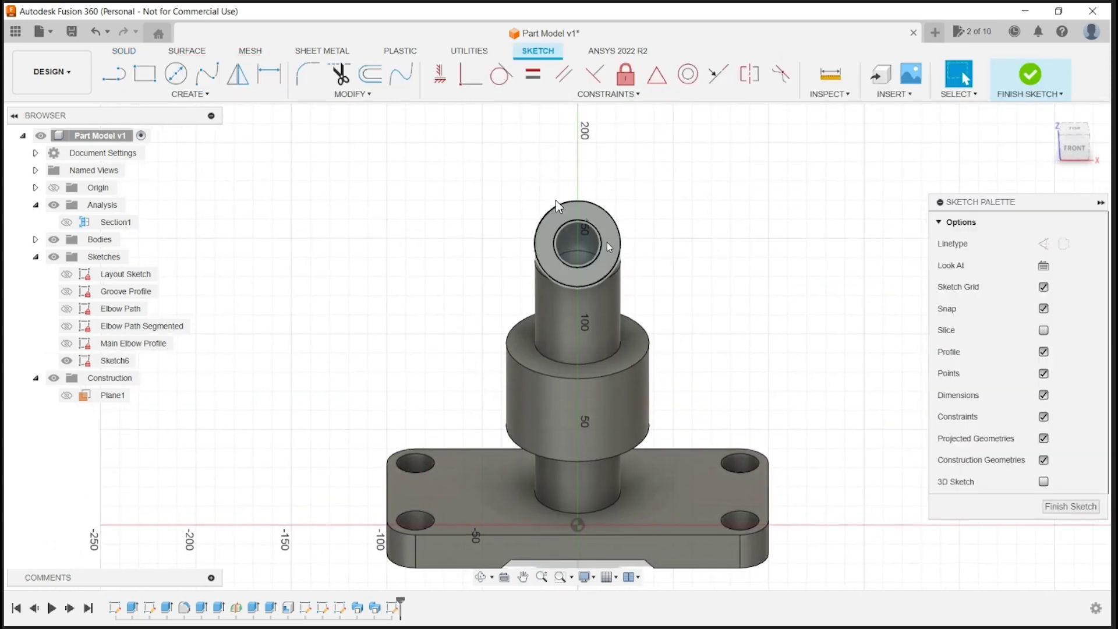
scroll(643, 197, up, 2)
key(p)
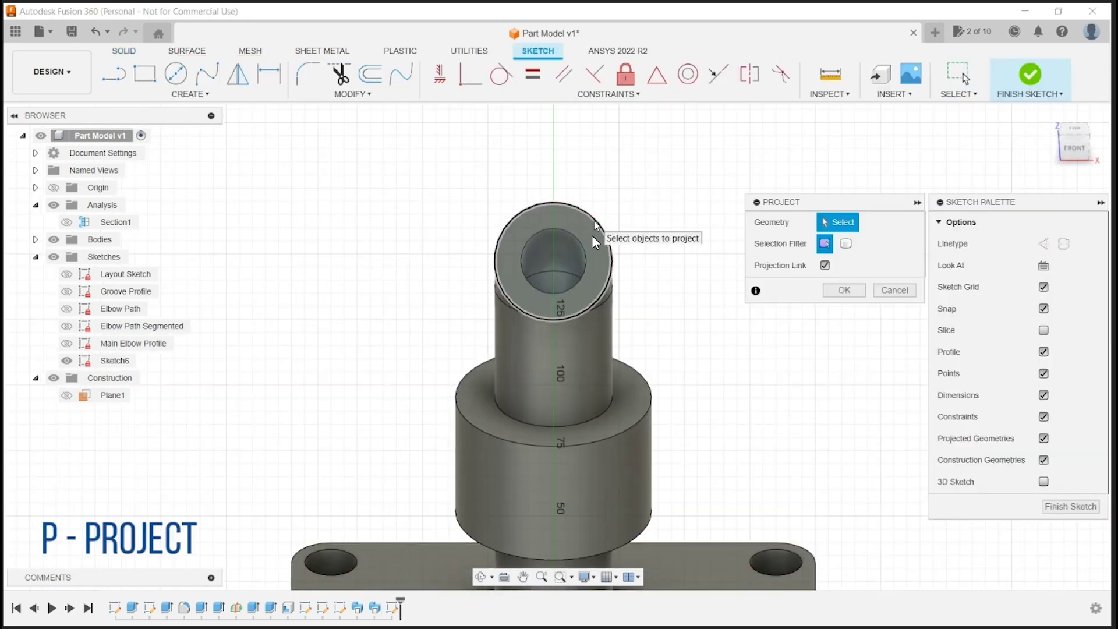
click(594, 239)
click(841, 291)
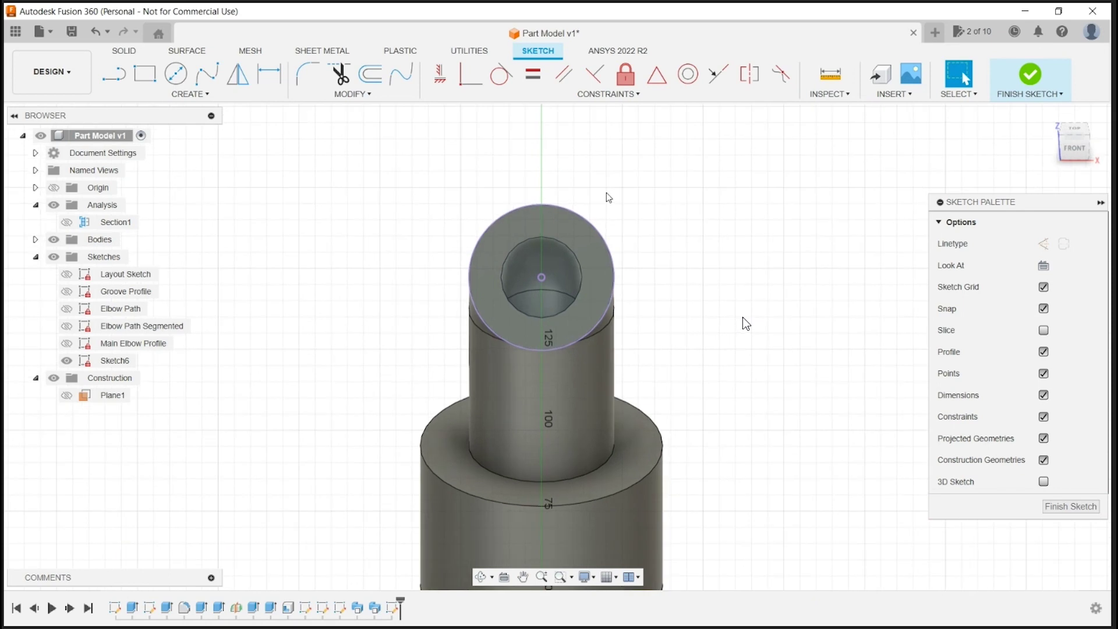
Offset the projected circle inward twice, once by 5 mm and once by 2 mm.
key(o)
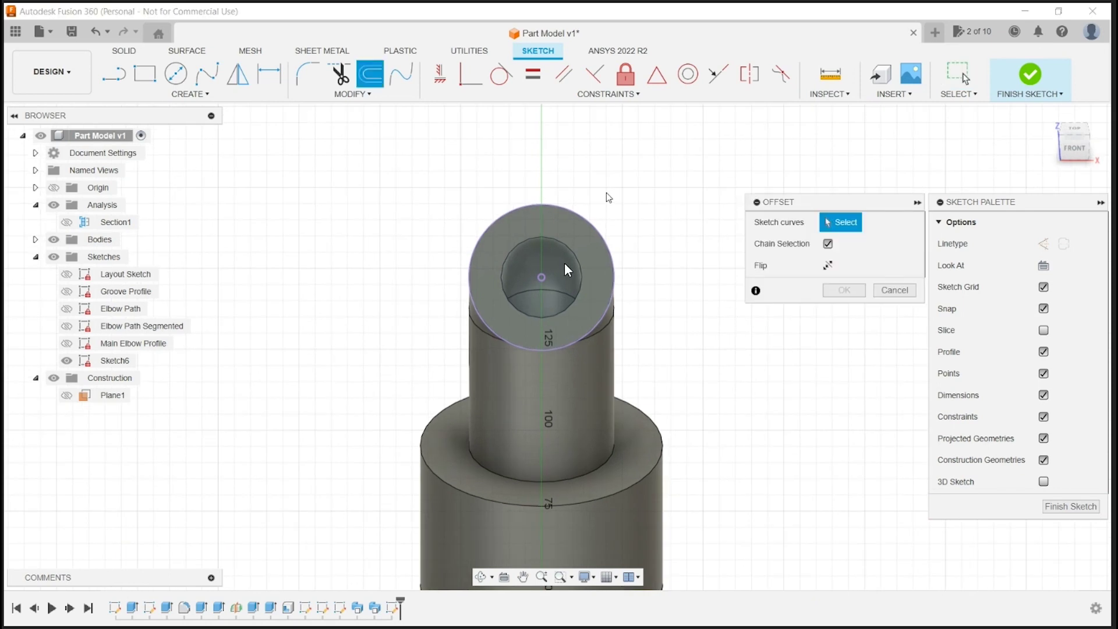
click(599, 230)
text(-5)
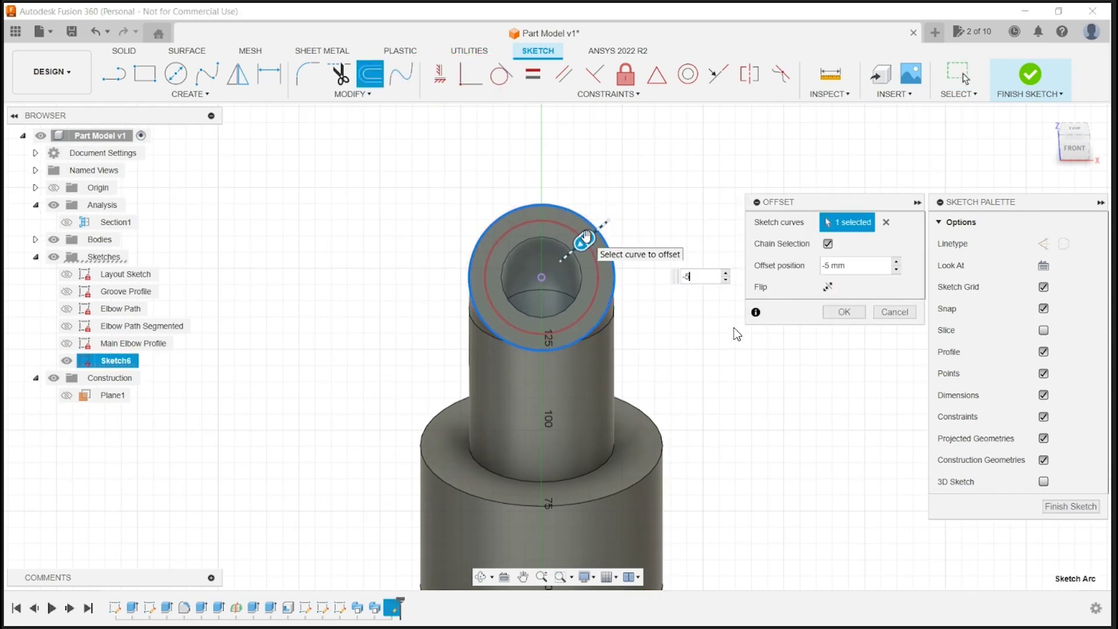
key(Return)
key(o)
click(600, 232)
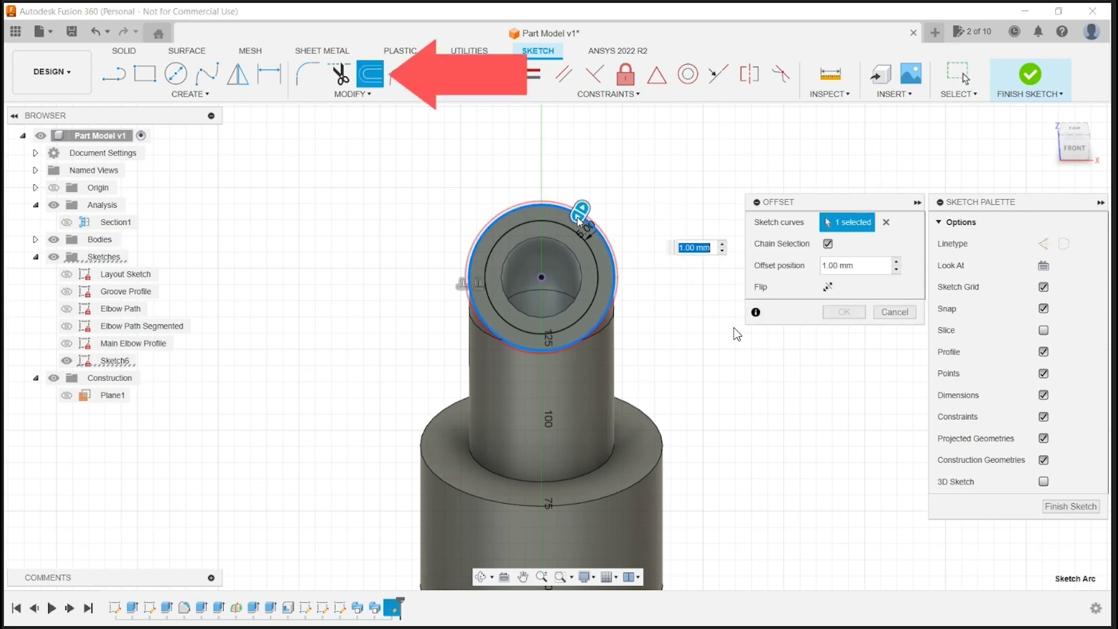
text(-2)
key(Return)
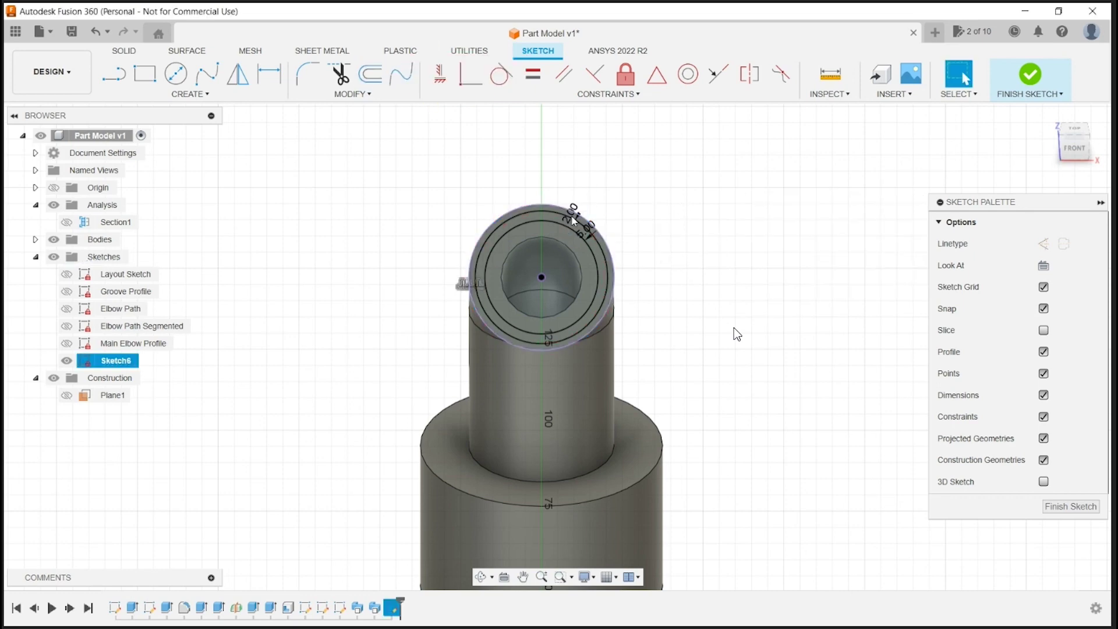
Finish the end-face sketch and show the Elbow Path sketch.
shift+middle_drag(696, 233, 707, 280)
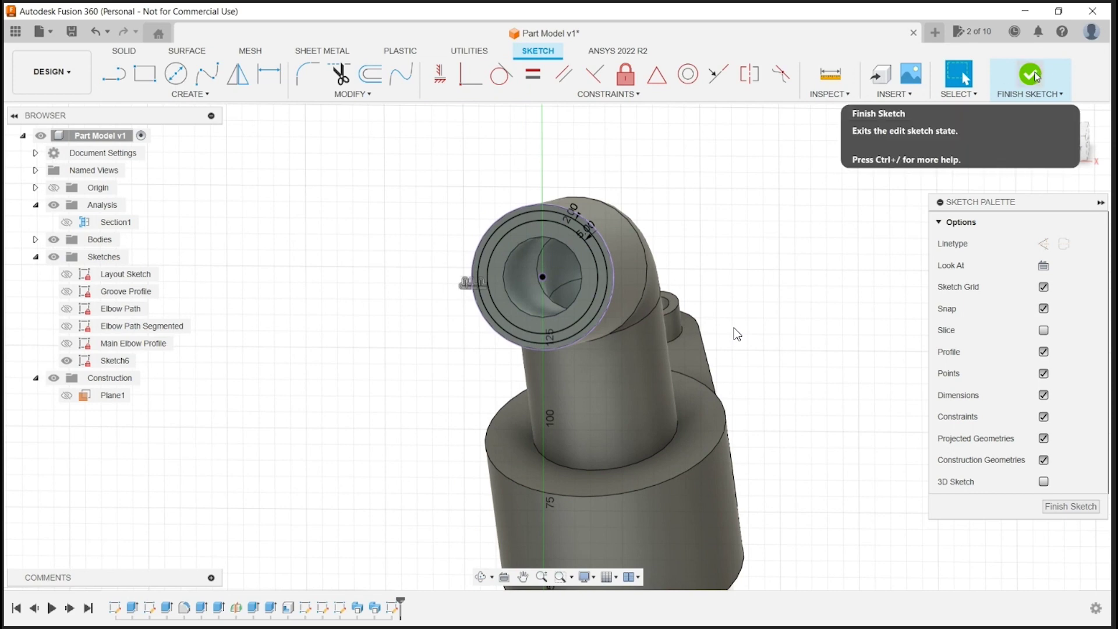
click(1031, 74)
click(81, 326)
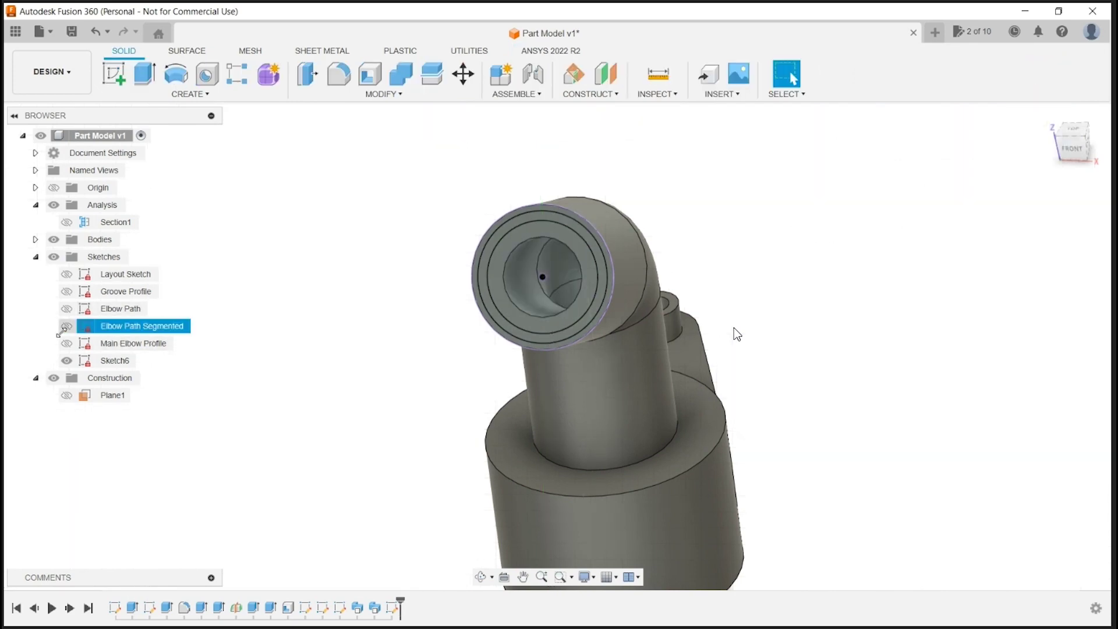
click(67, 309)
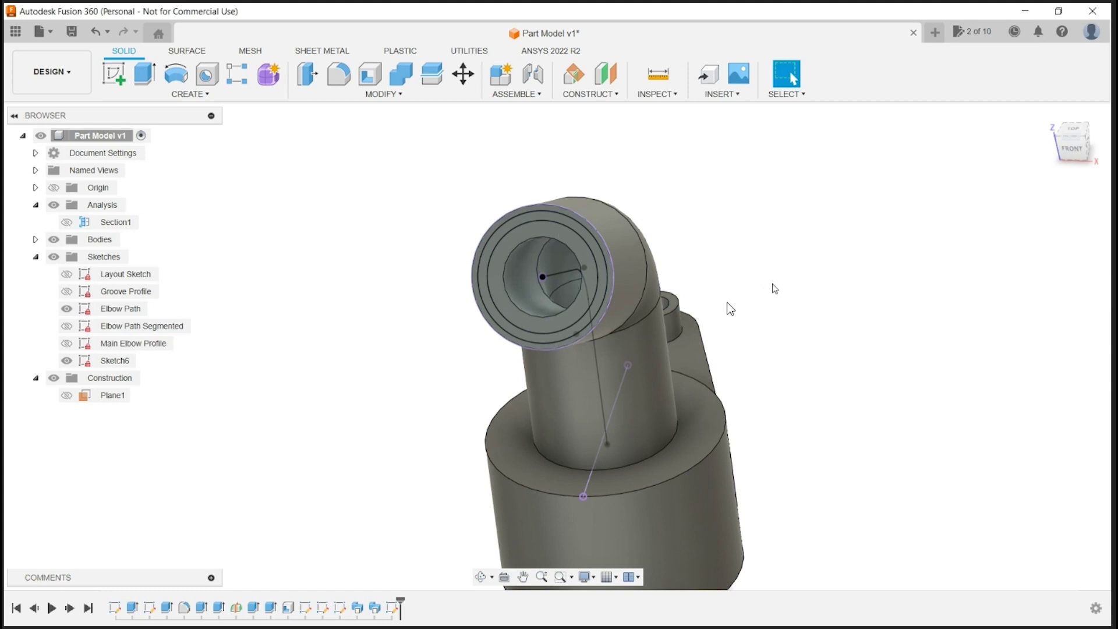
Sweep the ring between the bore and the 5 mm offset circle along the Elbow Path from the open end as a cut.
scroll(777, 291, down, 3)
mouse_move(838, 326)
shift+middle_down()
mouse_move(823, 330)
mouse_move(819, 245)
shift+middle_up()
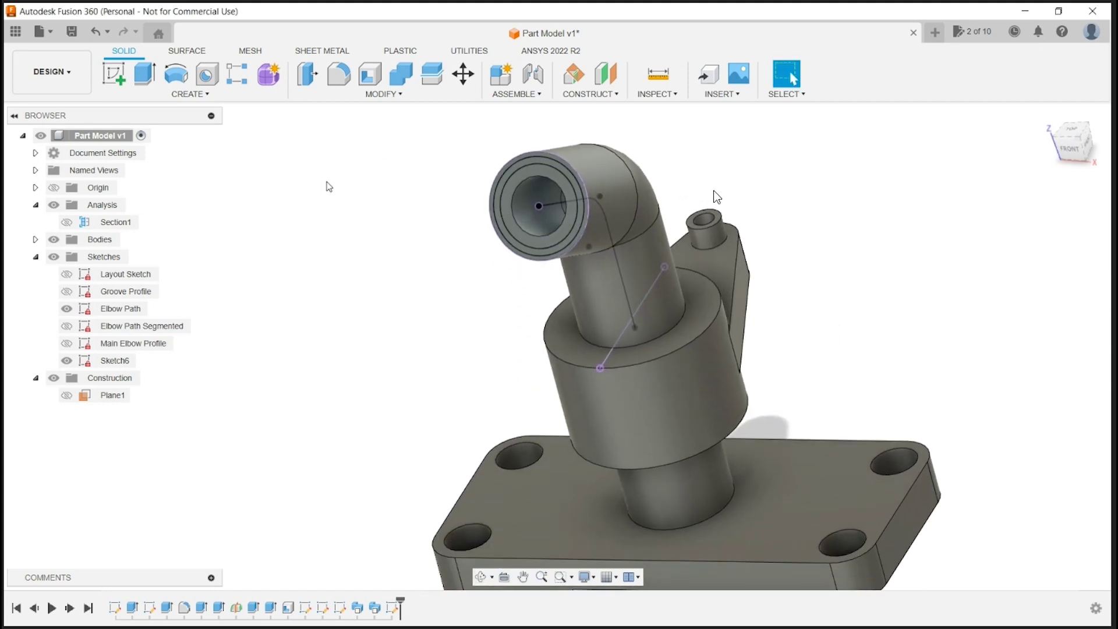
text(sswee)
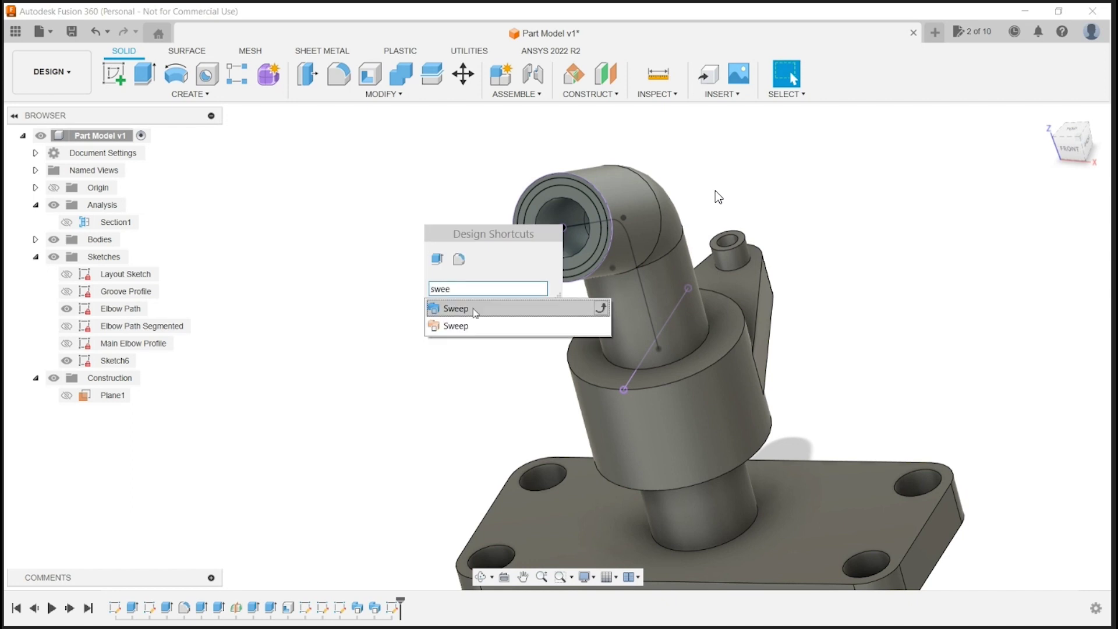
click(473, 309)
scroll(573, 194, up, 3)
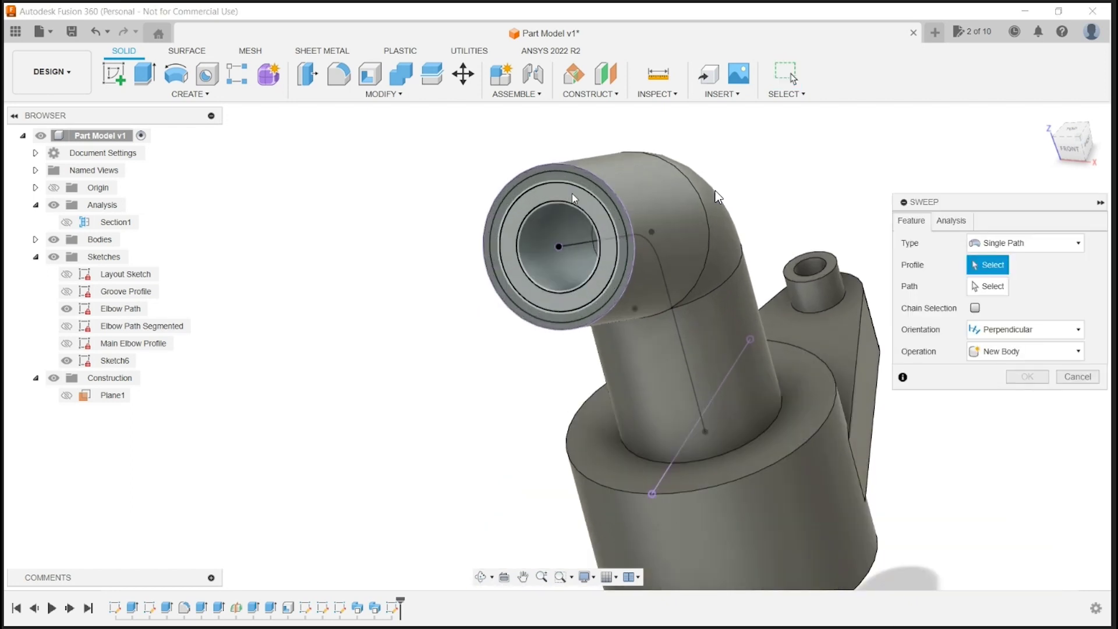
click(575, 202)
click(988, 286)
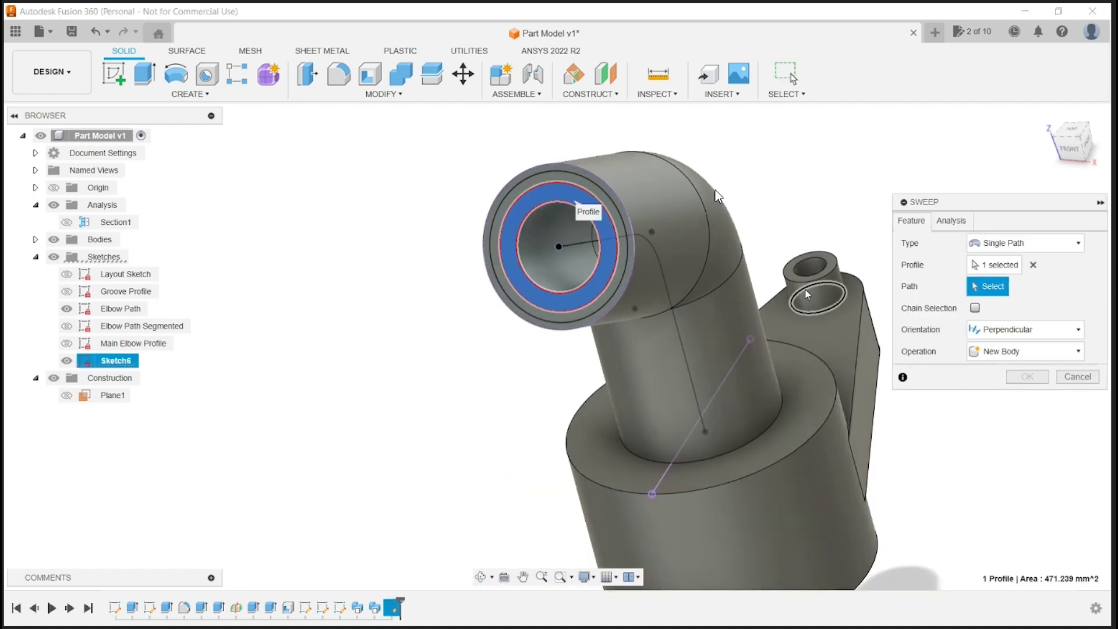
click(589, 242)
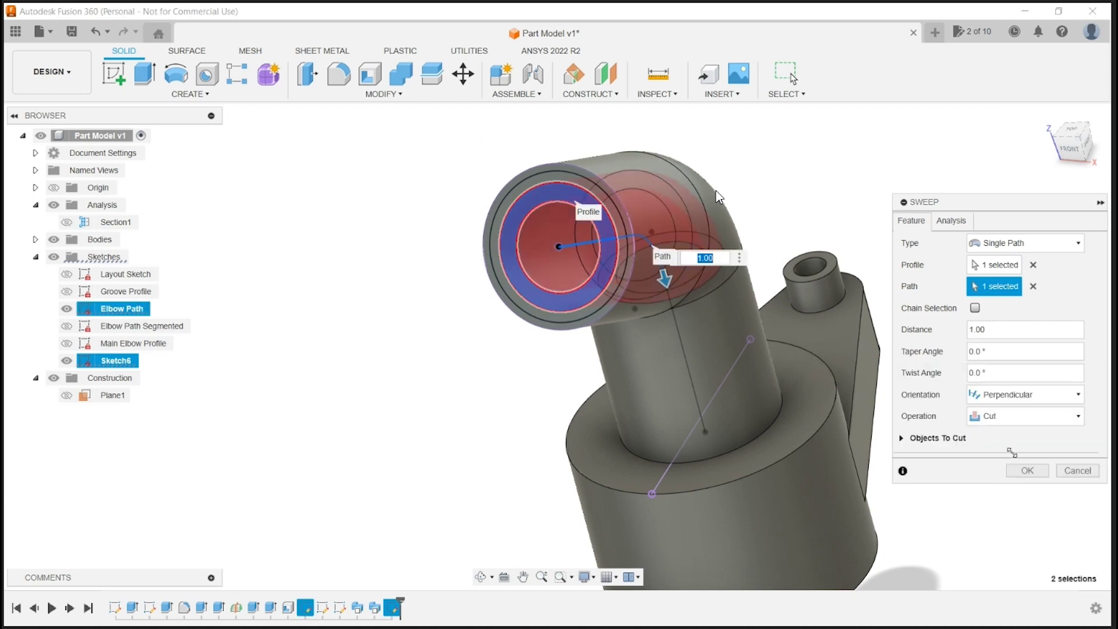
click(1012, 471)
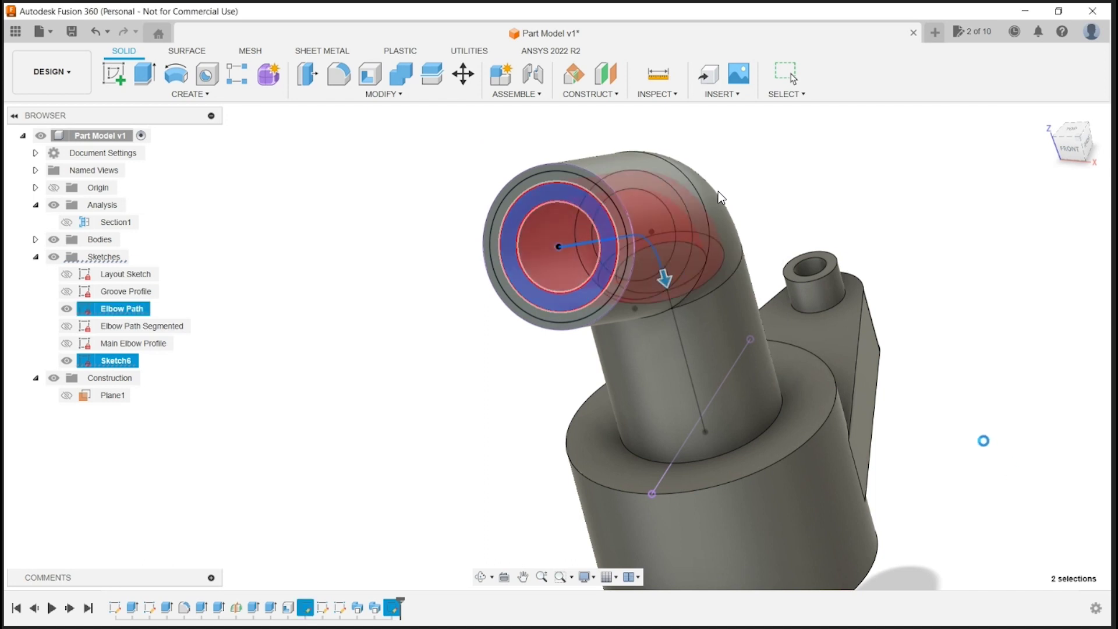
Sweep the ring between the 2 mm and 5 mm offset circles along only the elbow path's straight end segment as a cut.
scroll(959, 408, down, 1)
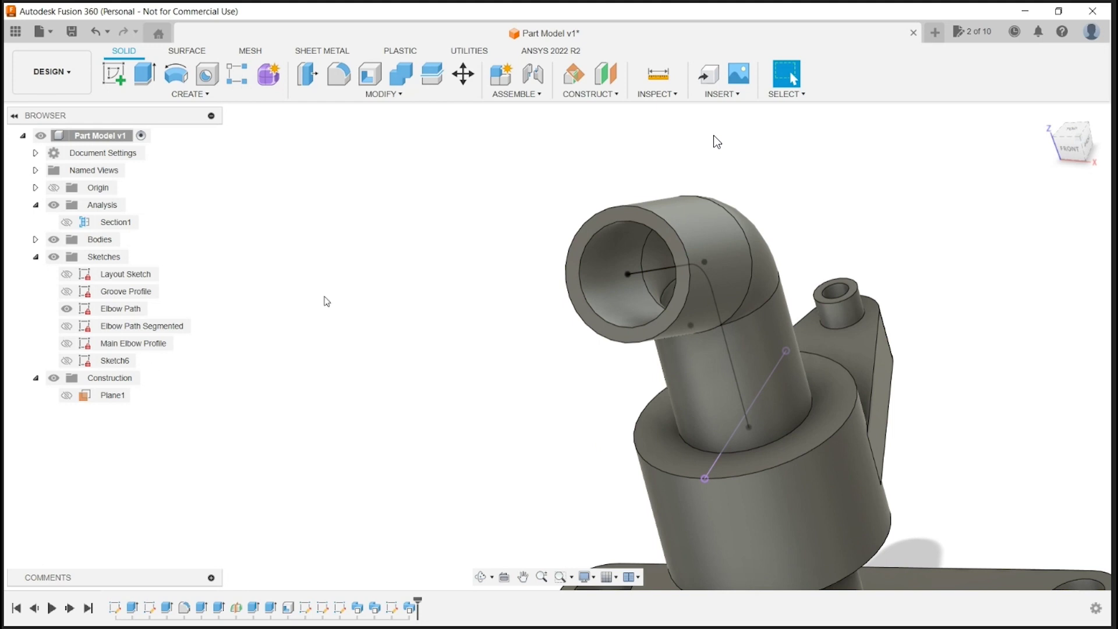
text(ssweep)
key(Return)
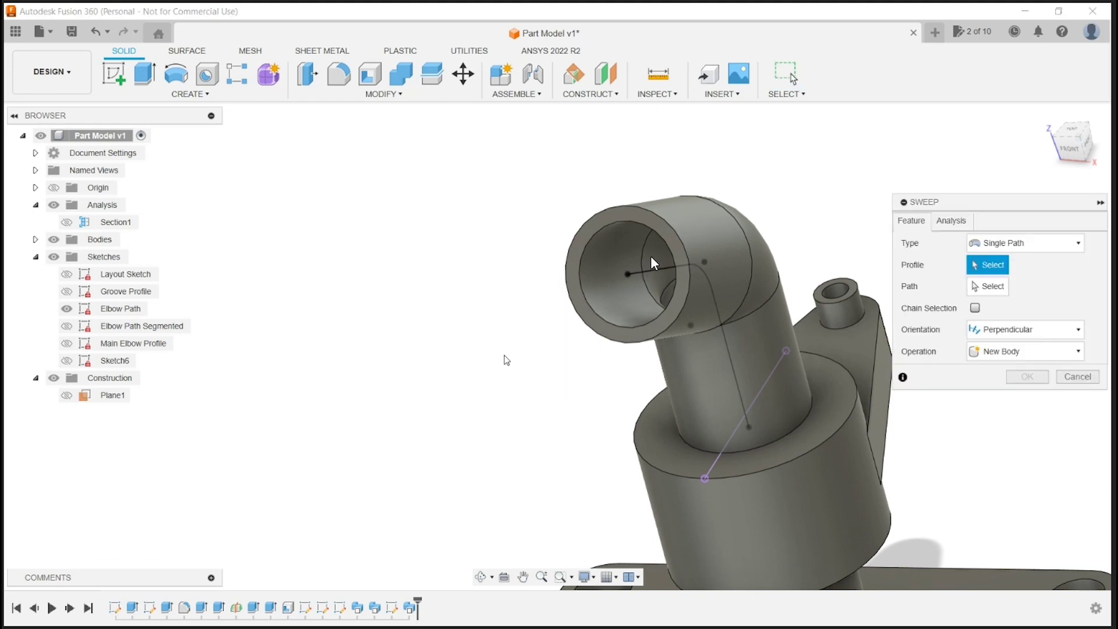
middle_drag(480, 347, 441, 342)
click(66, 361)
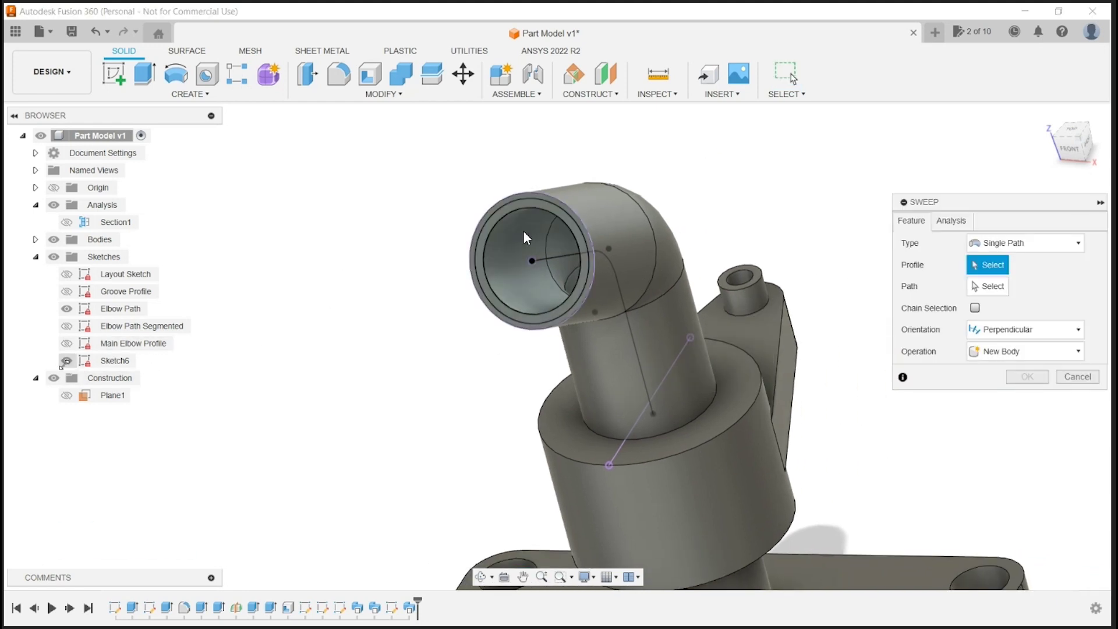
scroll(532, 215, up, 2)
click(511, 200)
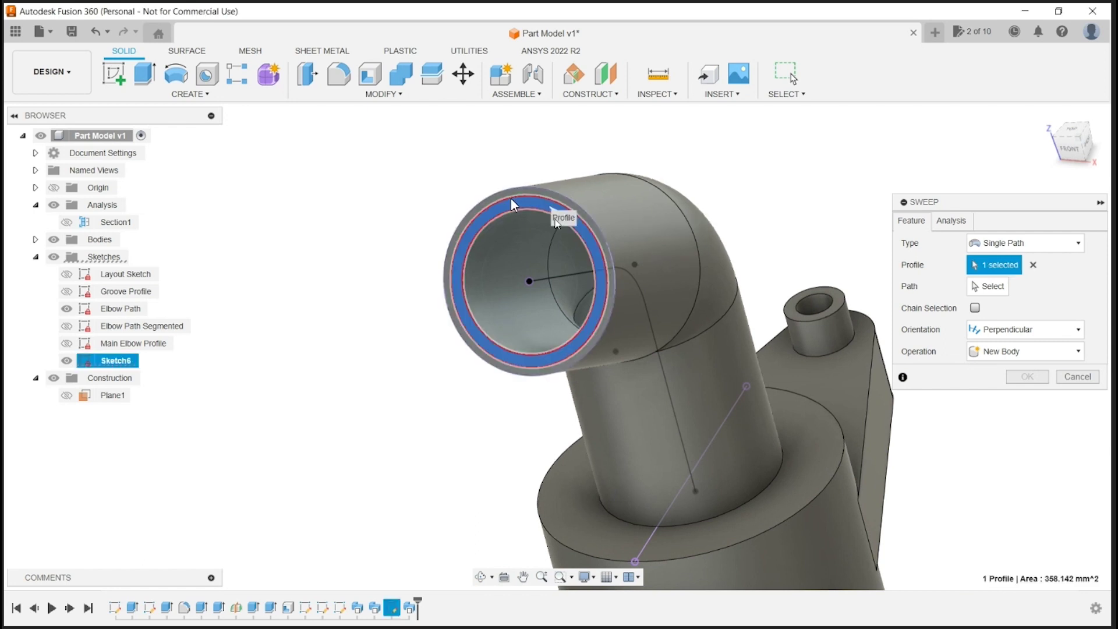
click(989, 287)
click(547, 279)
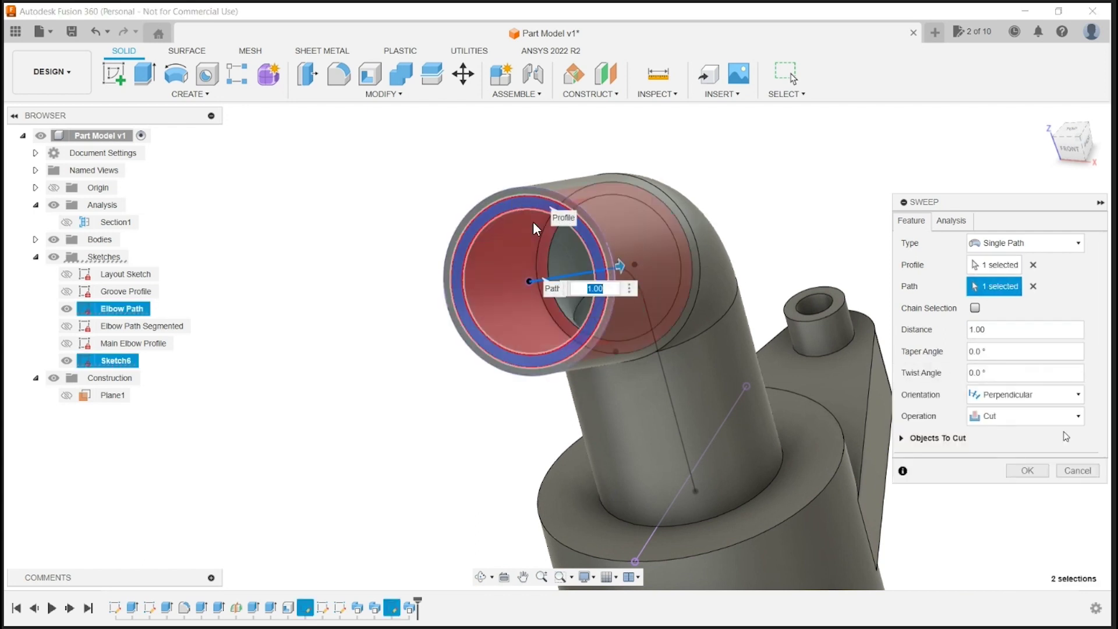
click(1030, 474)
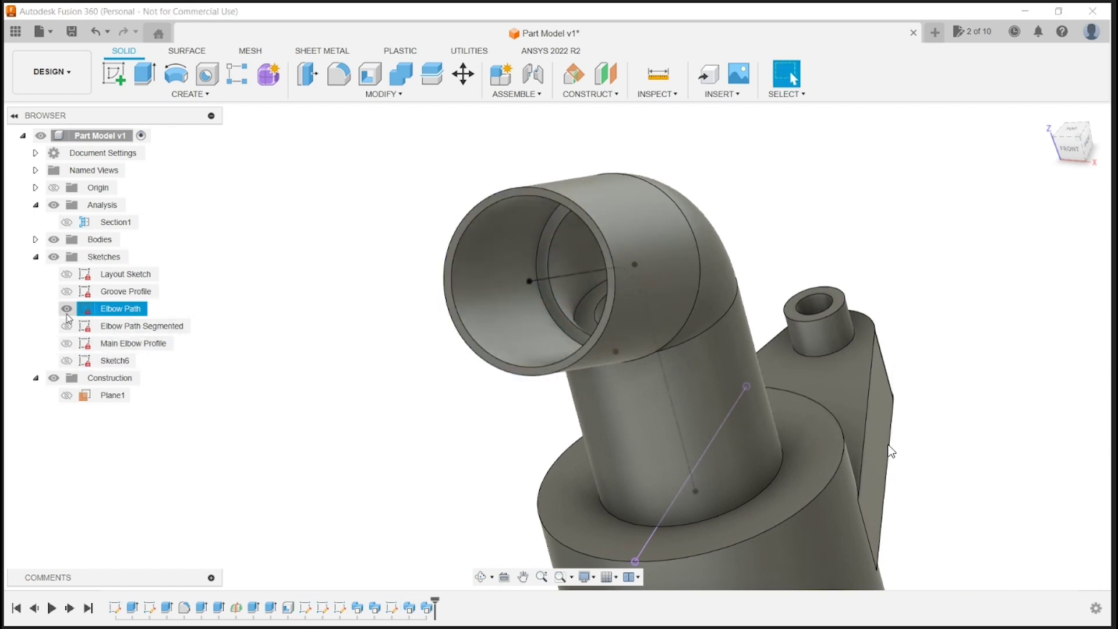
Show the Section1 analysis, examine the elbow's stepped bore in cross-section, and hide the section again.
scroll(360, 368, down, 4)
shift+middle_drag(496, 384, 553, 387)
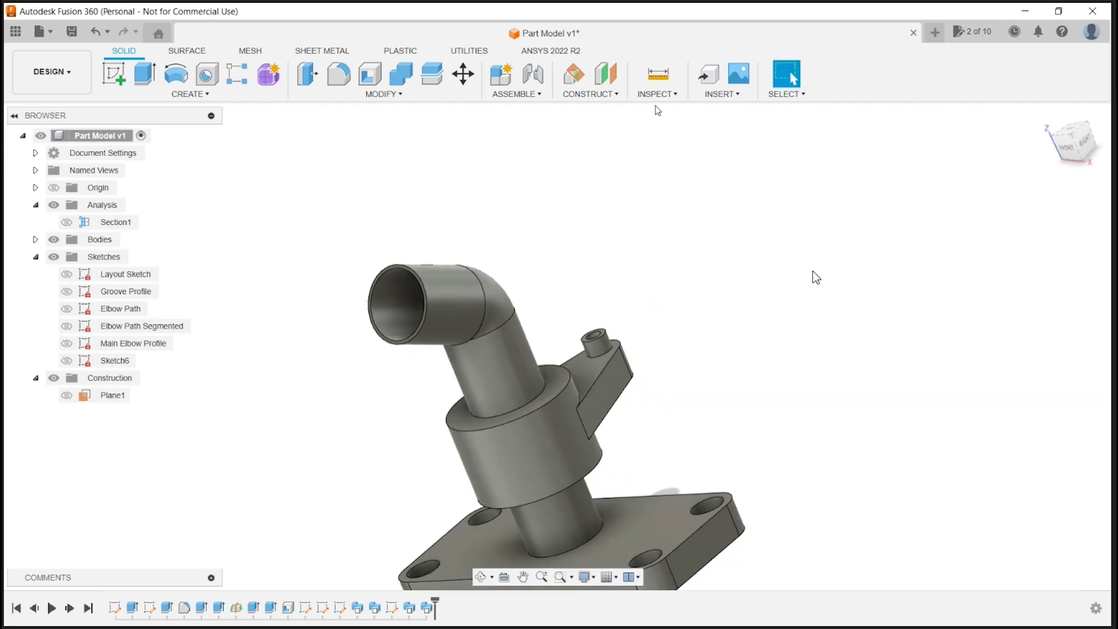
click(66, 221)
shift+middle_drag(811, 274, 627, 392)
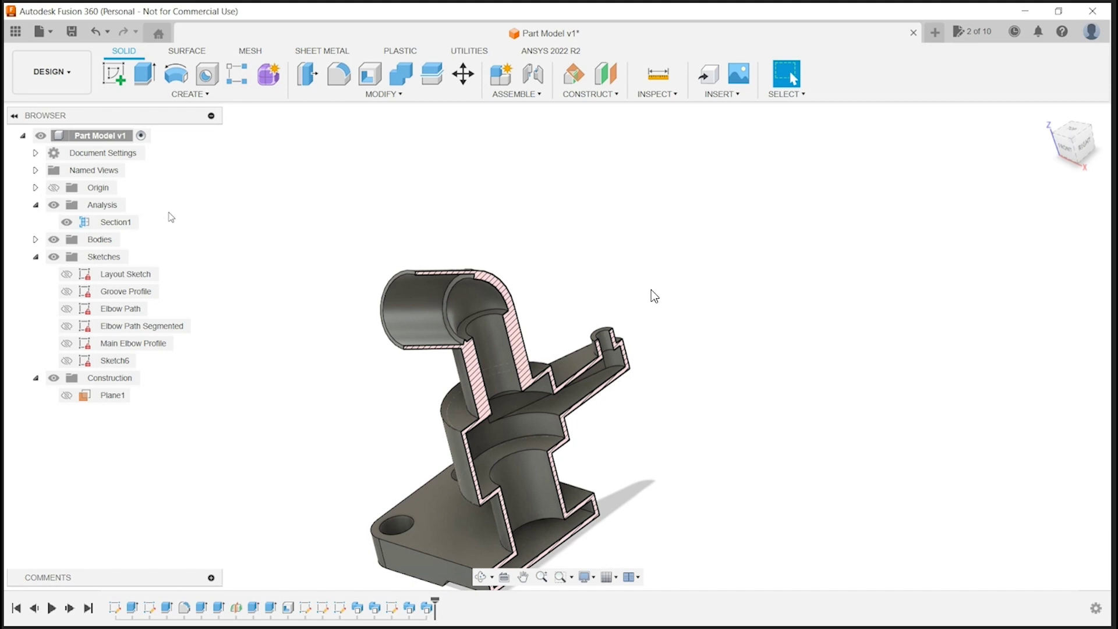
click(67, 221)
middle_drag(609, 349, 733, 249)
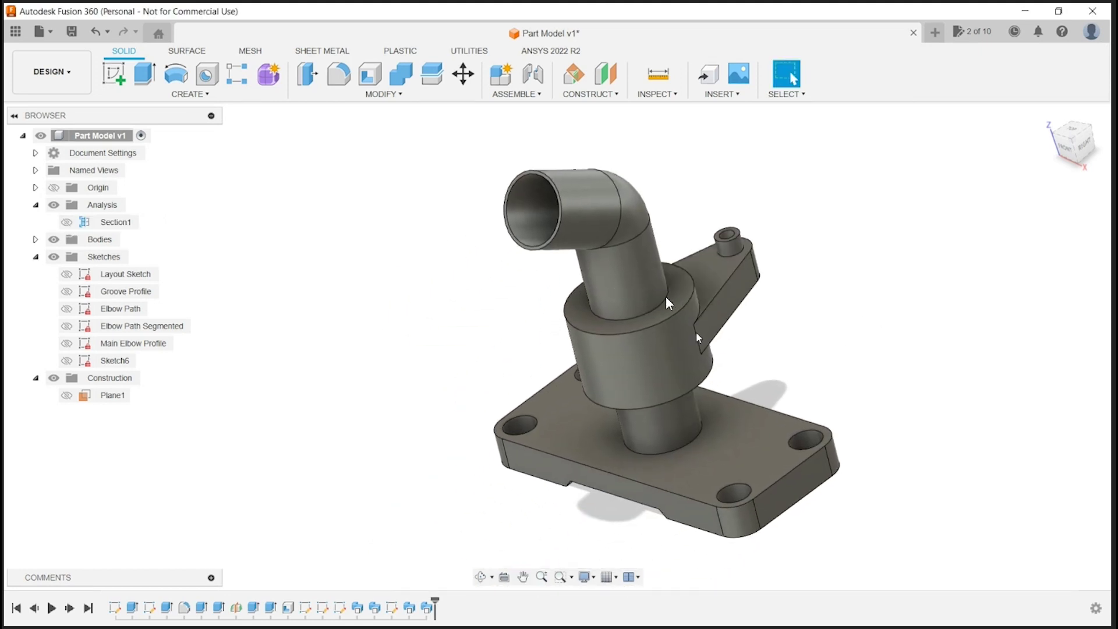
Show the end-face sketch Sketch6 and open it for editing.
click(67, 361)
right_click(114, 362)
click(215, 194)
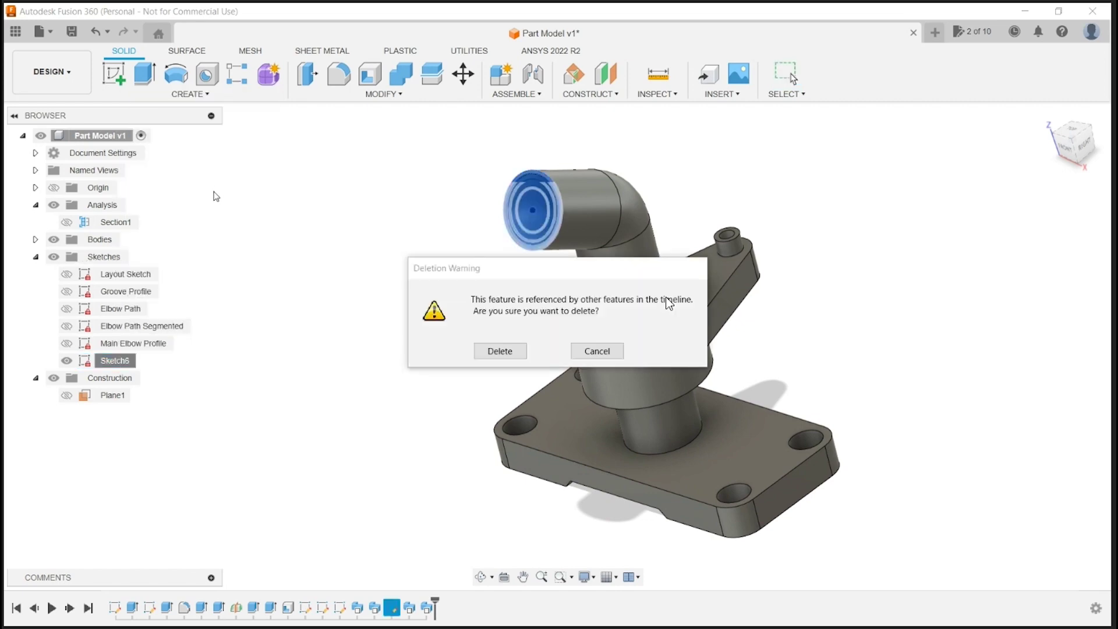
click(591, 352)
right_click(123, 362)
click(179, 134)
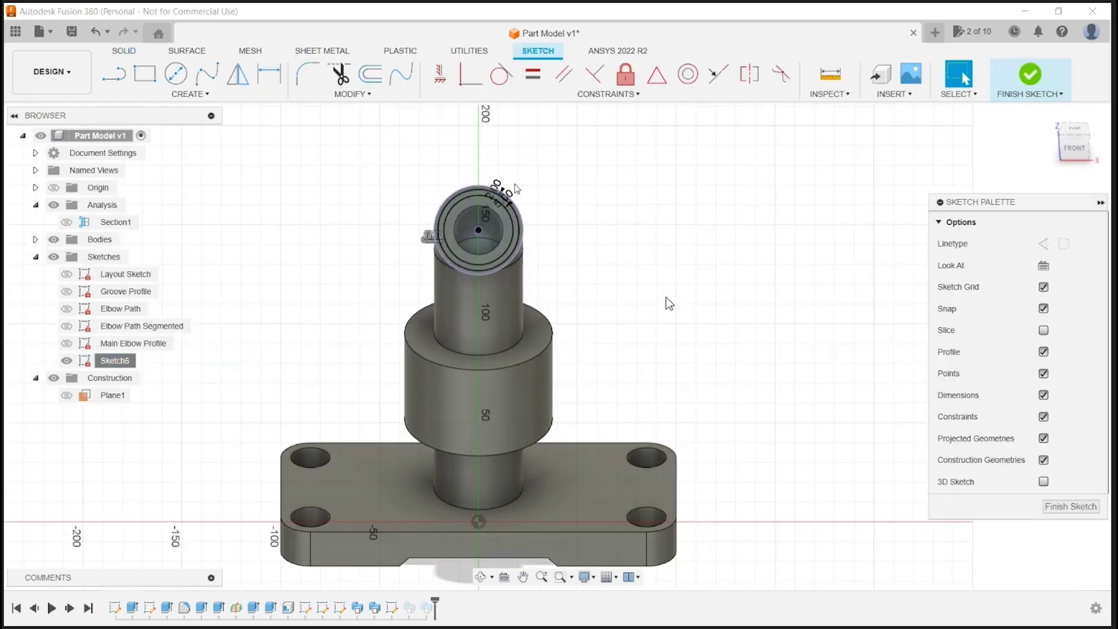
Offset the projected outer circle outward by 15 mm as construction geometry.
key(o)
click(593, 280)
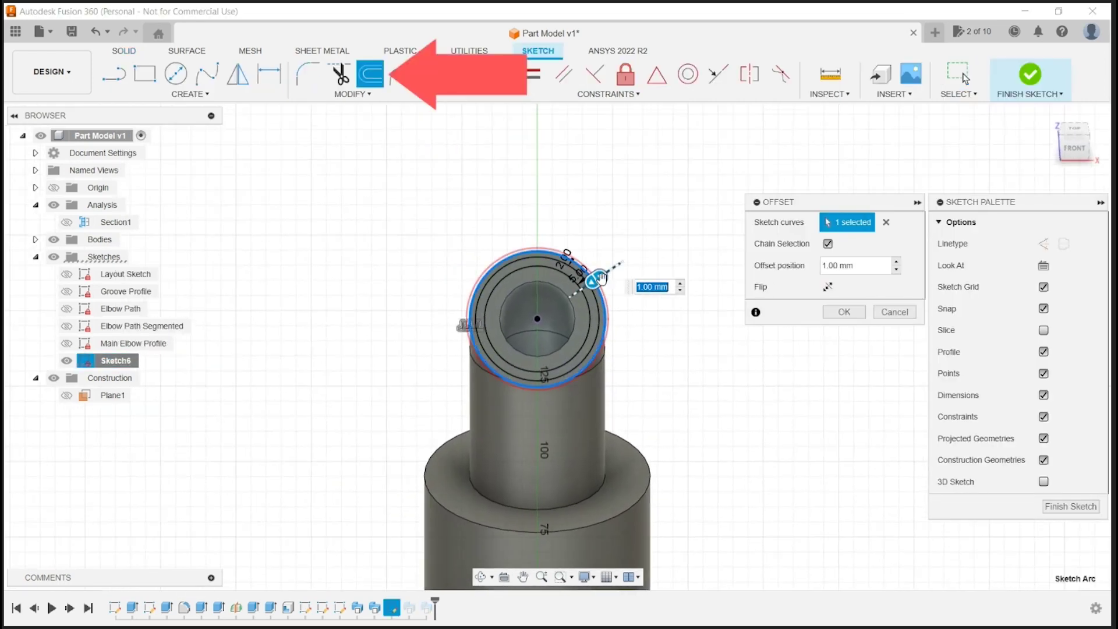
drag(594, 280, 647, 245)
Draw a six-sided circumscribed polygon centred on the elbow opening, reaching the top of the 15 mm offset construction circle.
key(s)
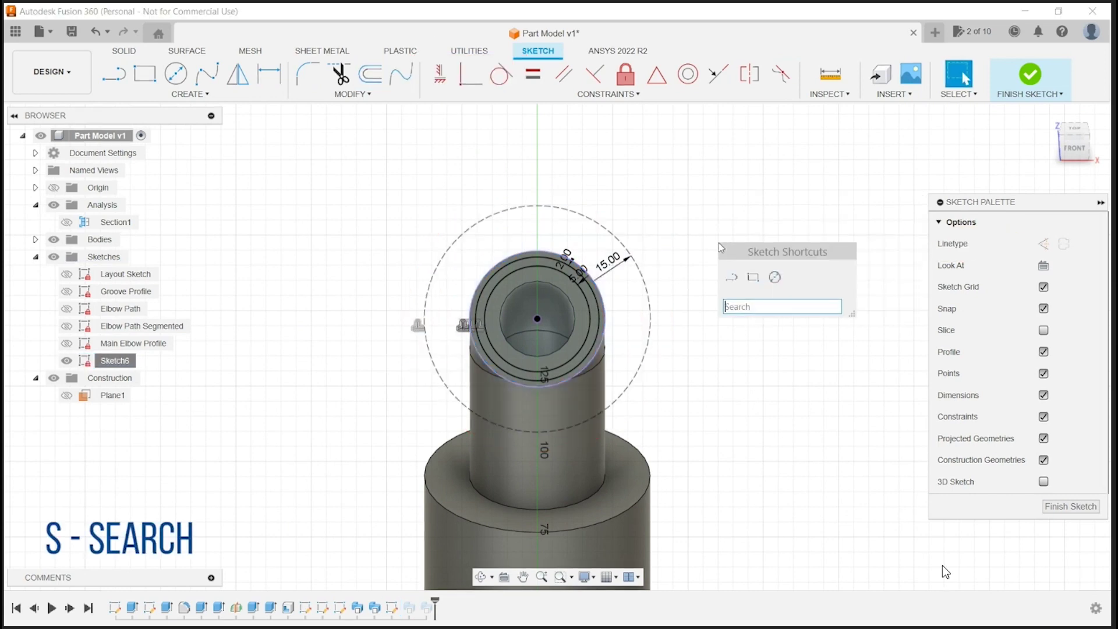
text(pol)
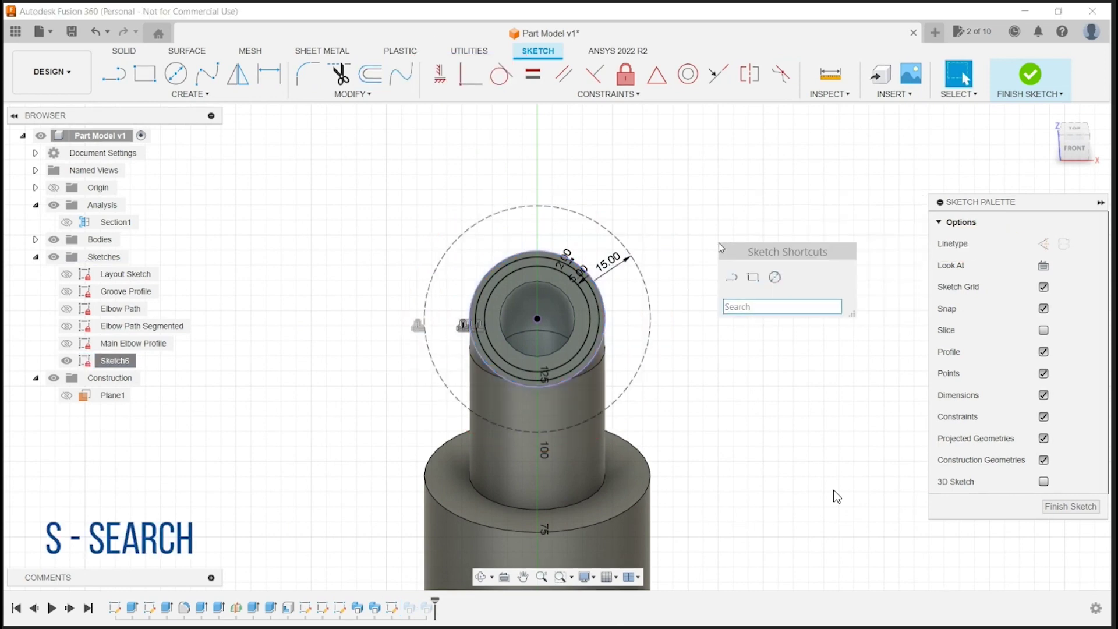
key(Return)
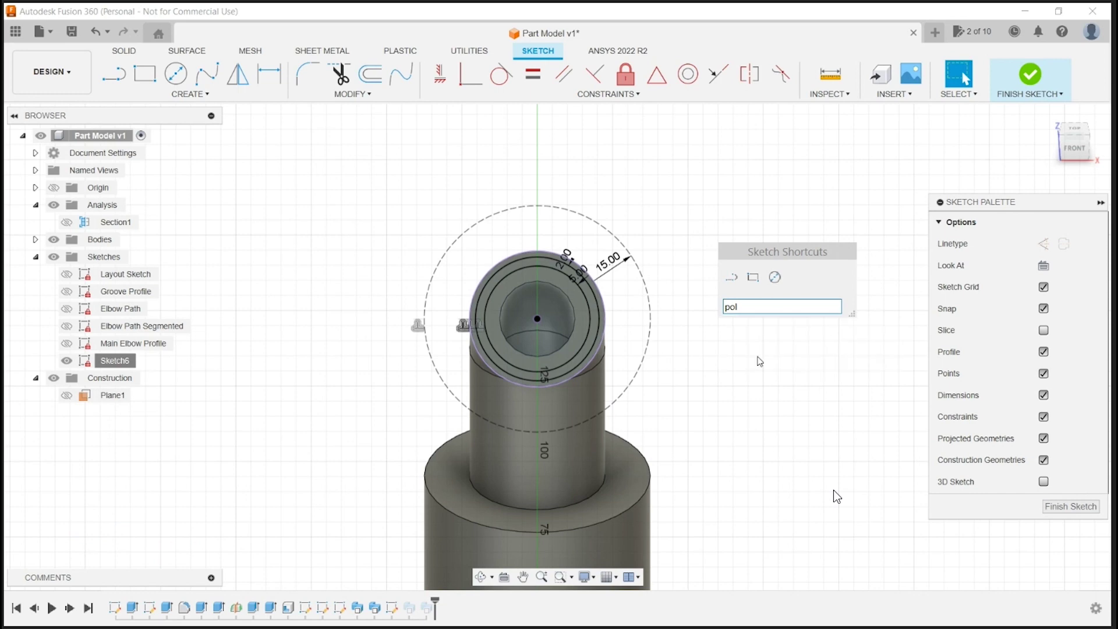
click(537, 318)
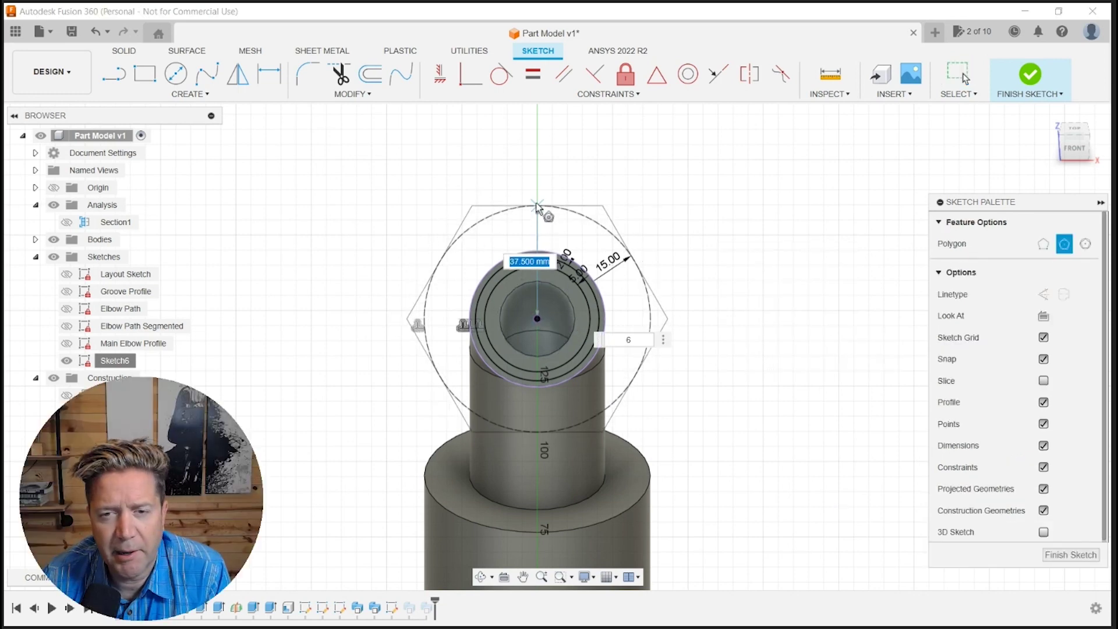
click(537, 205)
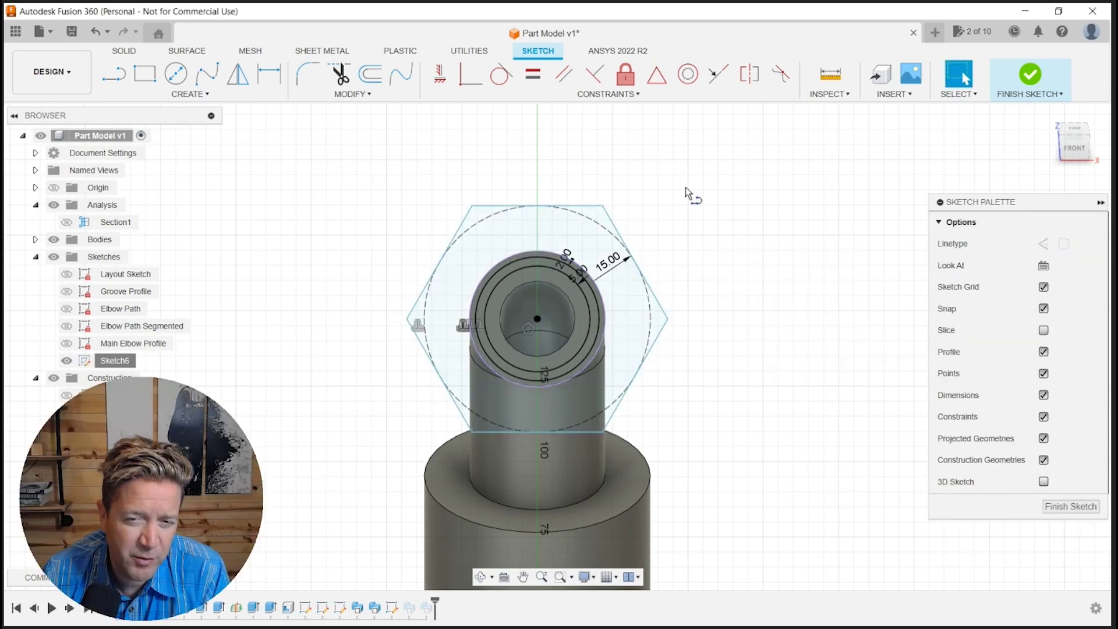
Draw a construction line from the opening's centre to the midpoint of the hexagon's top edge and test the hexagon's freedom.
key(l)
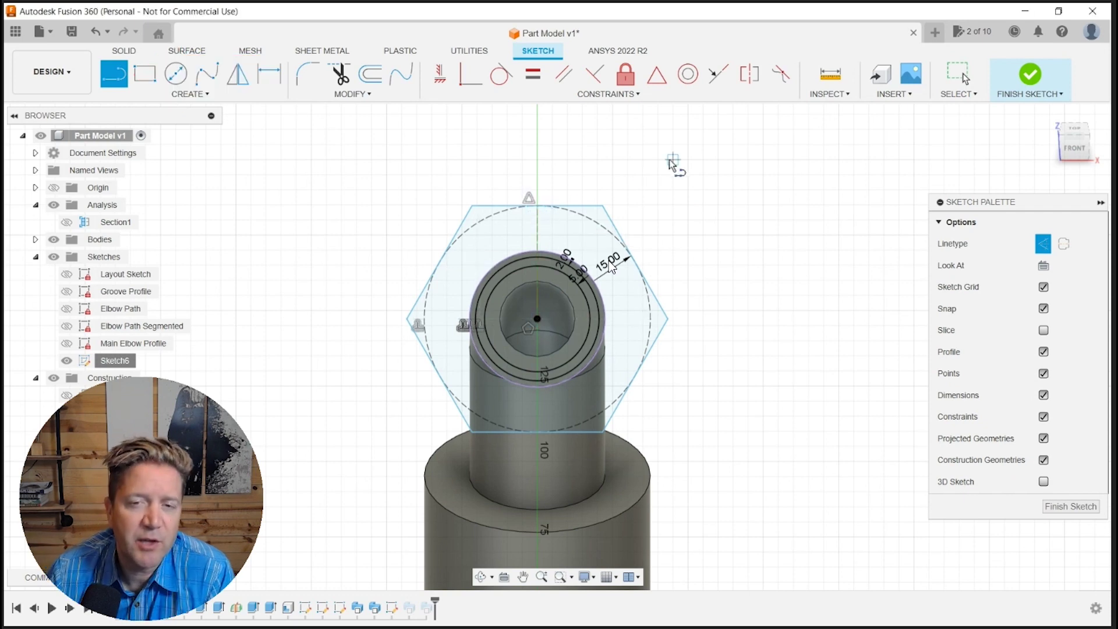
key(Escape)
drag(490, 207, 552, 199)
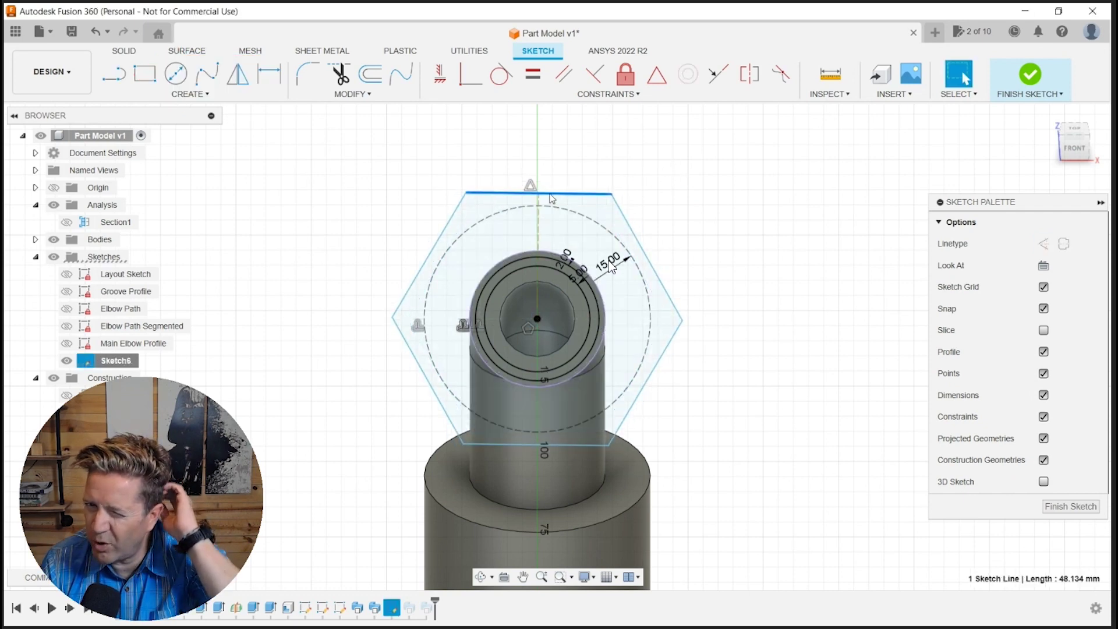
key(Escape)
Constrain the midpoint of the hexagon's top edge coincident with the 15 mm offset construction circle.
click(539, 193)
shift+click(548, 206)
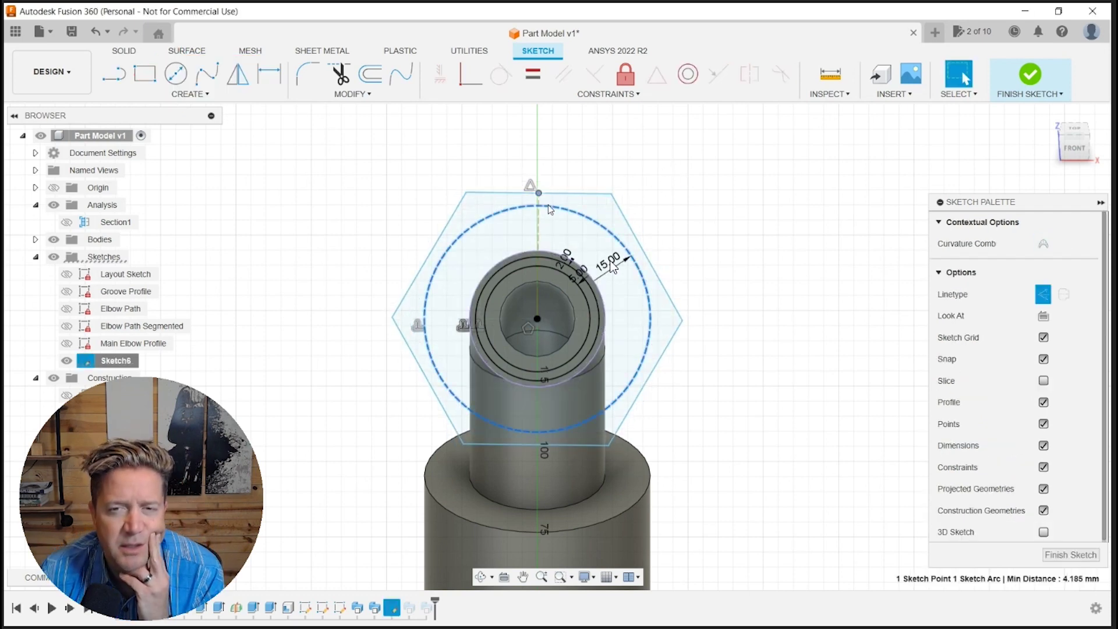
click(473, 85)
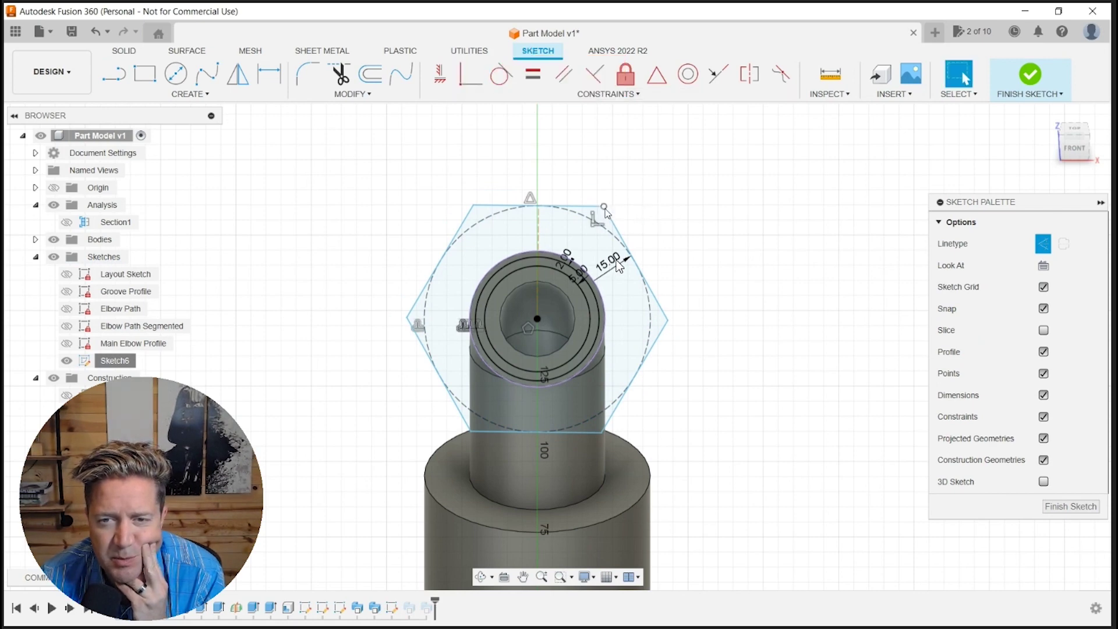
Constrain the hexagon's centre construction line to vertical and finish the sketch.
drag(604, 208, 584, 197)
click(528, 251)
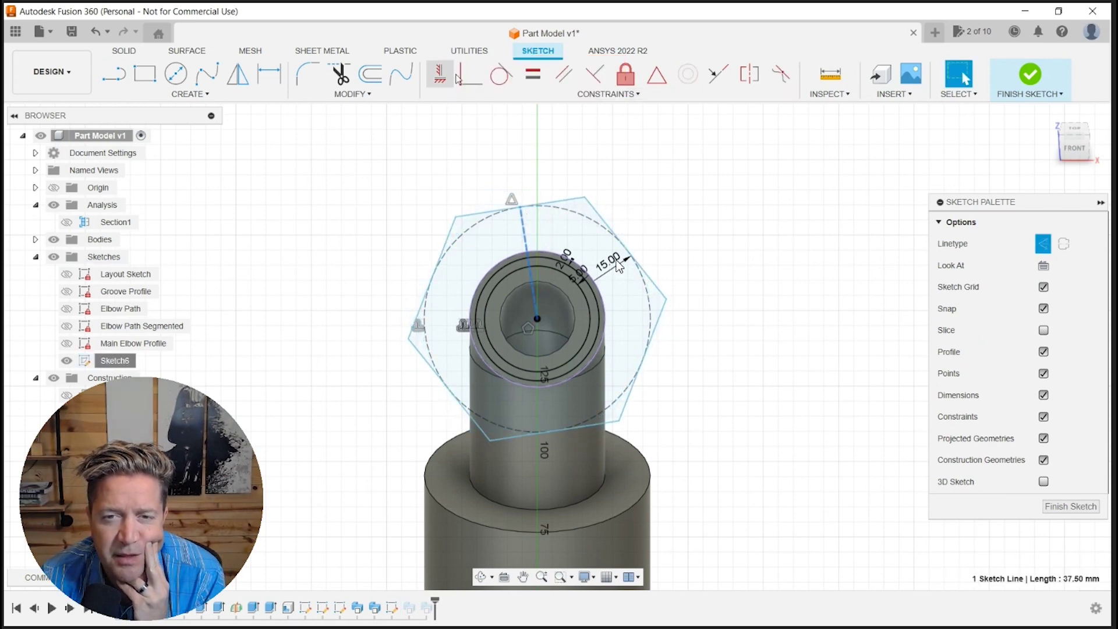
click(457, 80)
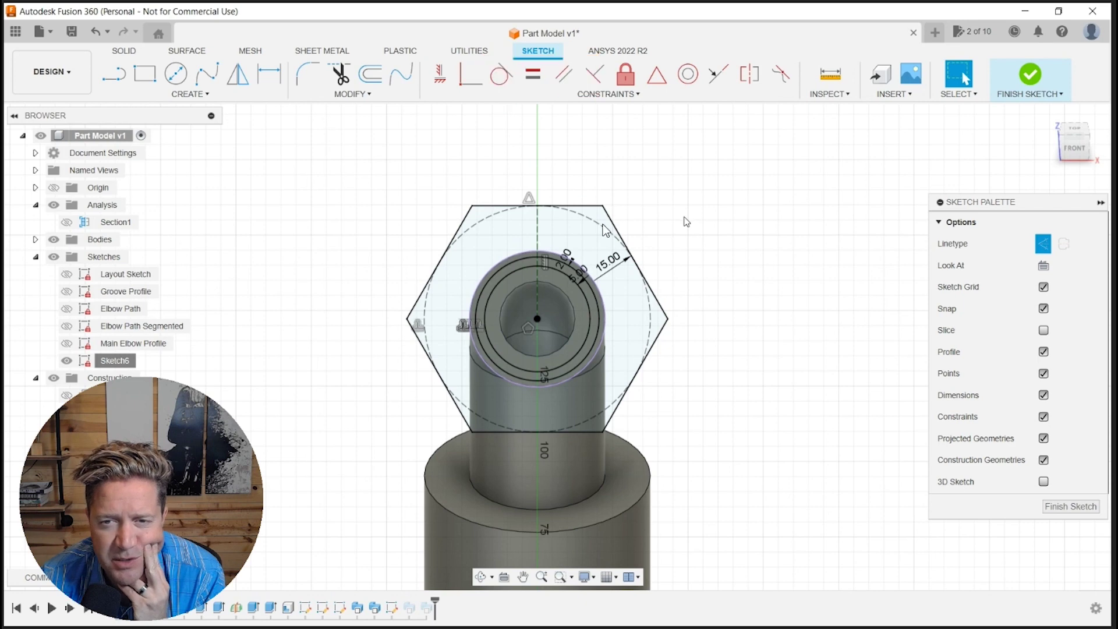
click(1031, 79)
Extrude the hexagonal region around the elbow opening by -20 mm from a -5 mm start offset, joined to the body.
scroll(790, 303, down, 2)
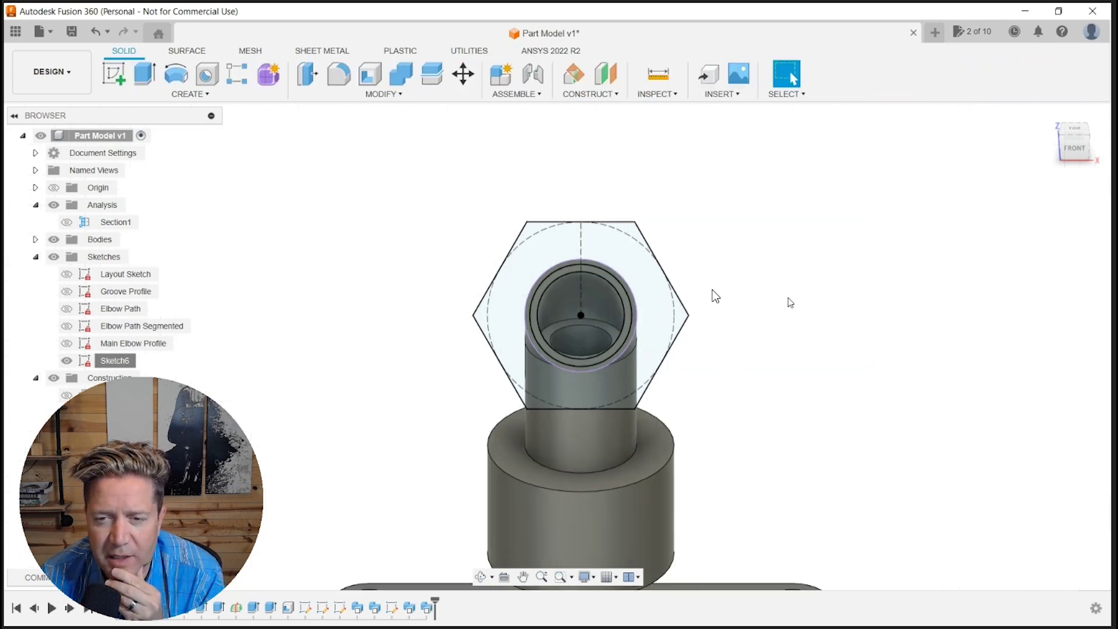
shift+middle_drag(713, 291, 753, 288)
key(e)
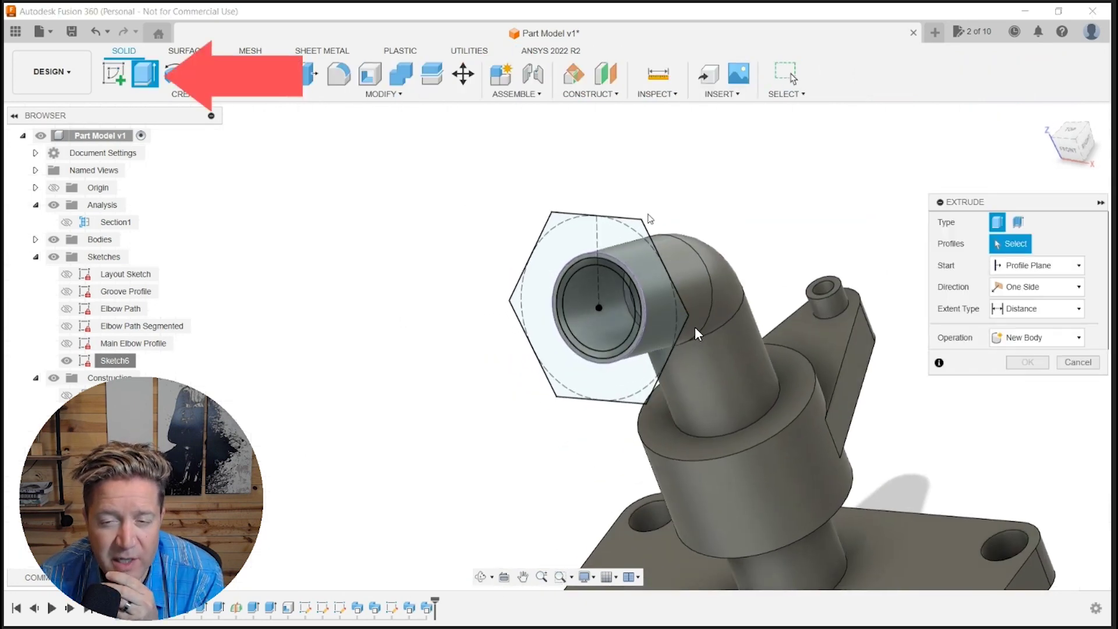
click(604, 248)
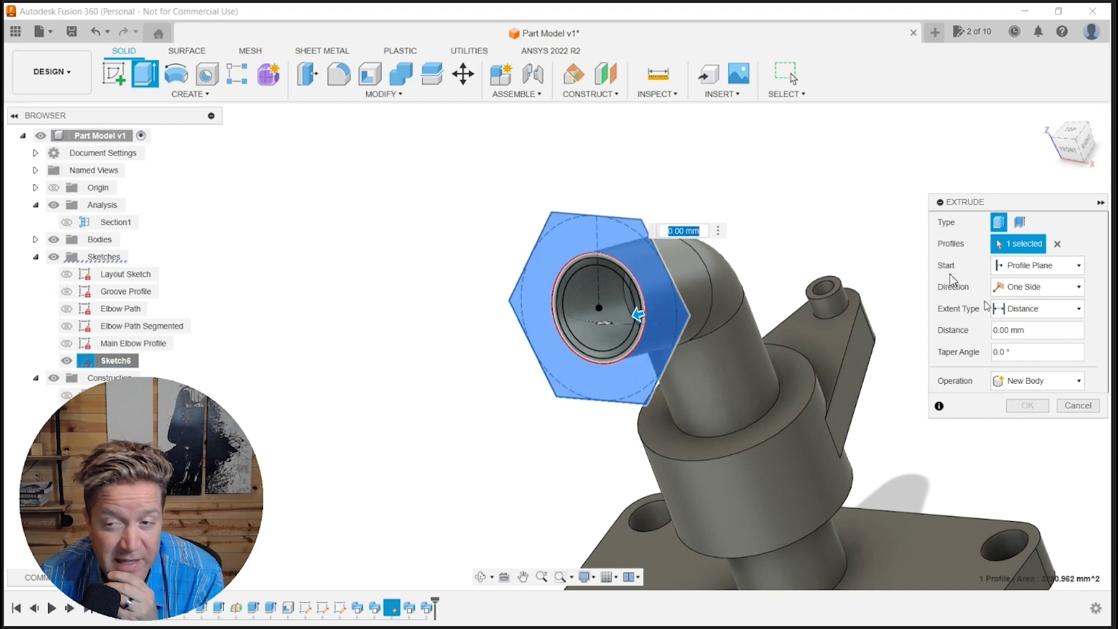
click(1037, 265)
click(1025, 295)
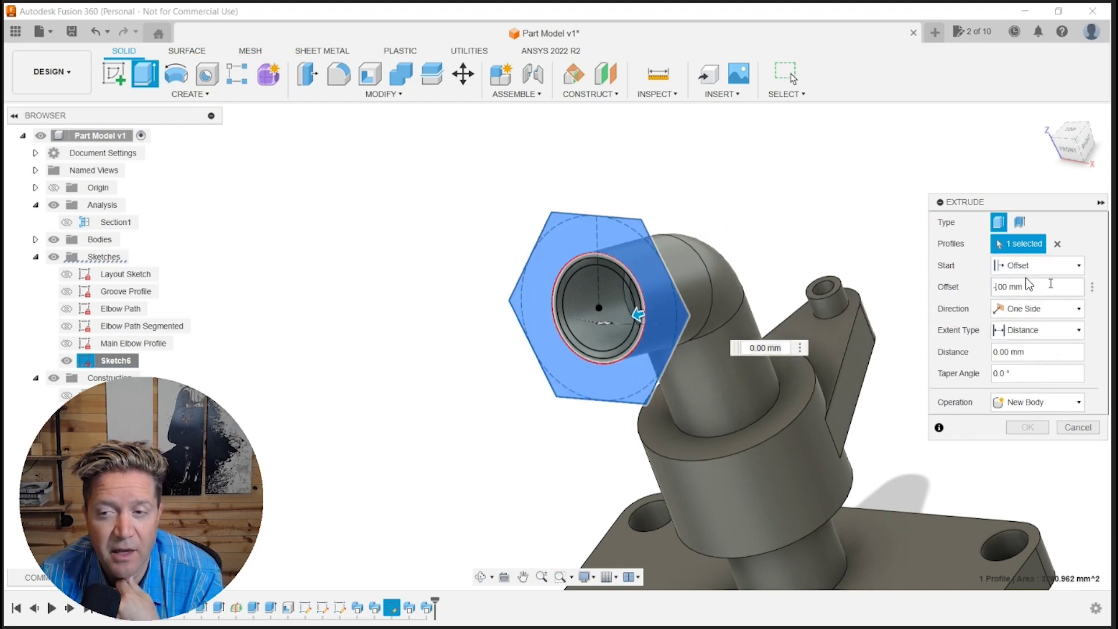
text(-5.)
click(1009, 352)
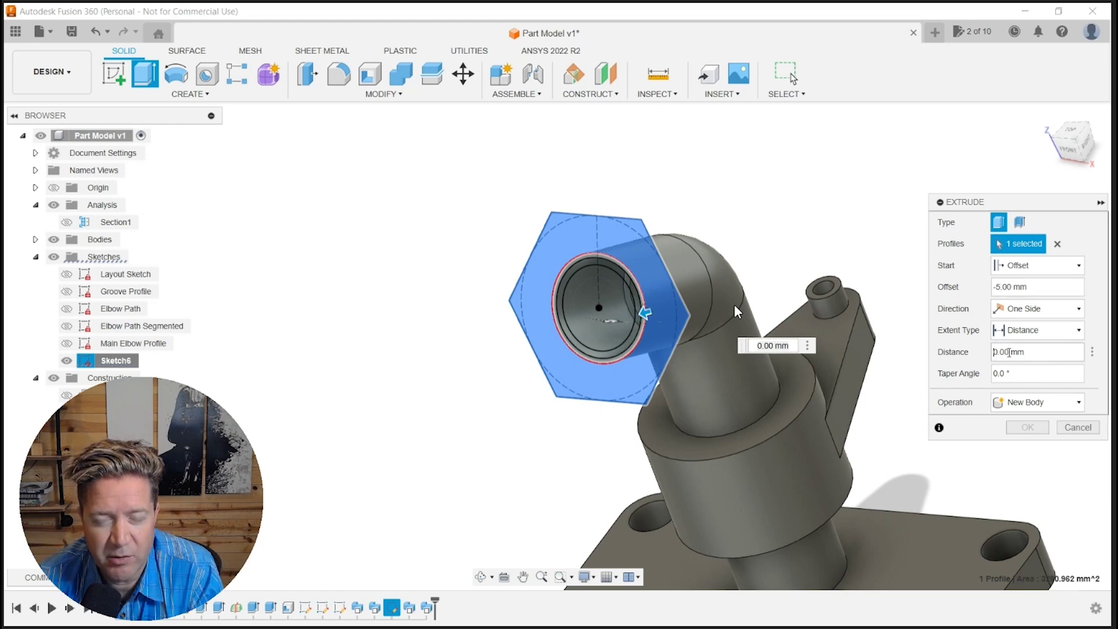
text(-2)
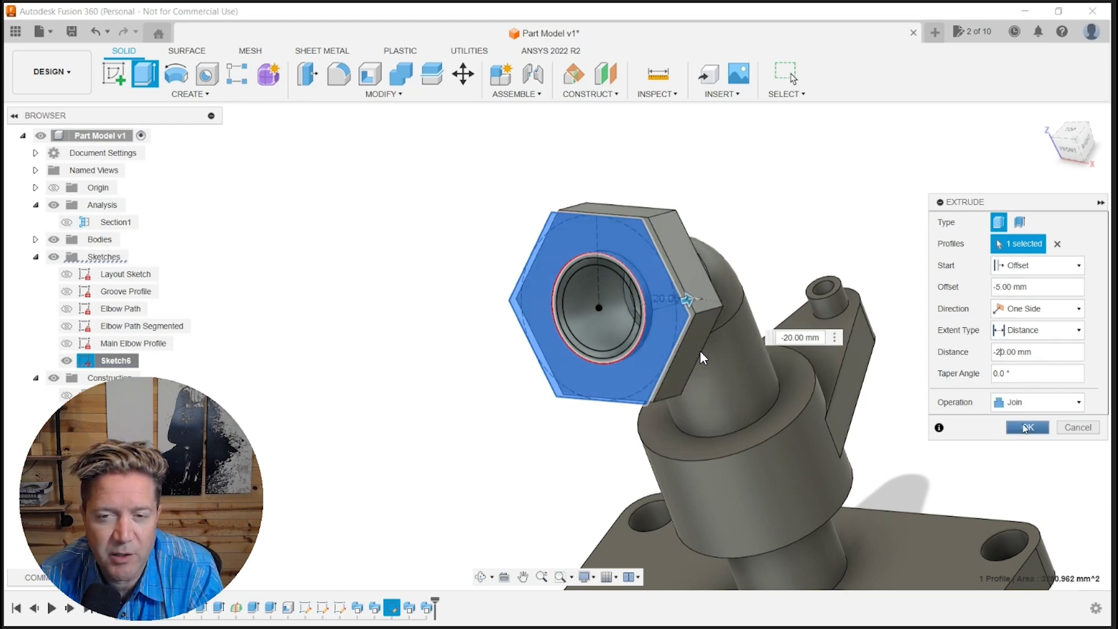
click(1025, 428)
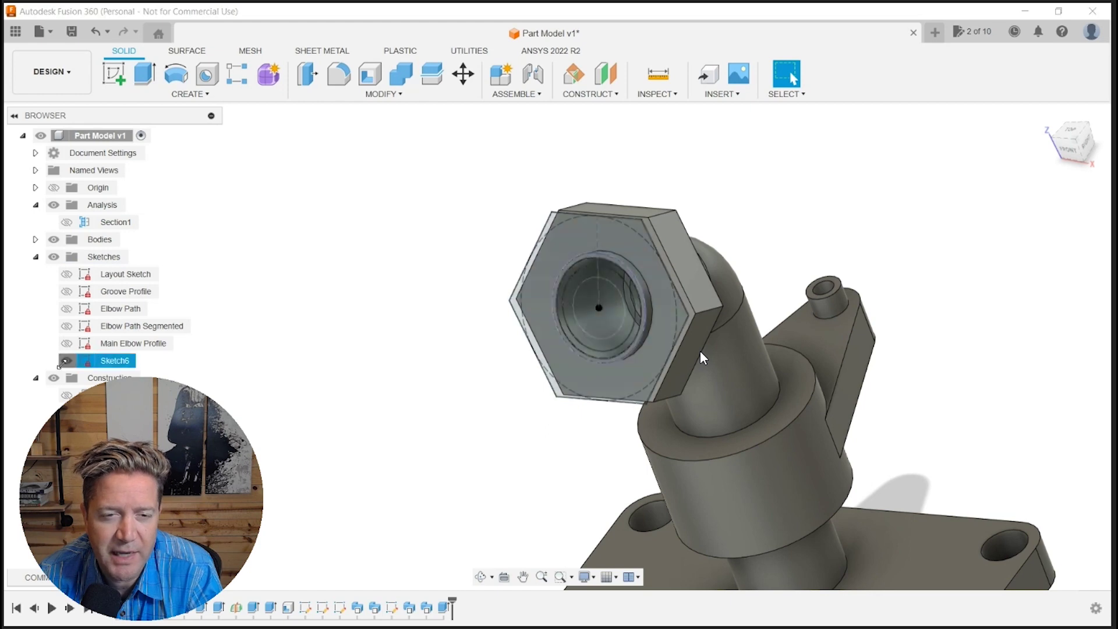
Fillet the upper and lower outer edges of the large cylinder with a 6 mm radius.
scroll(383, 301, down, 3)
shift+middle_drag(645, 356, 778, 320)
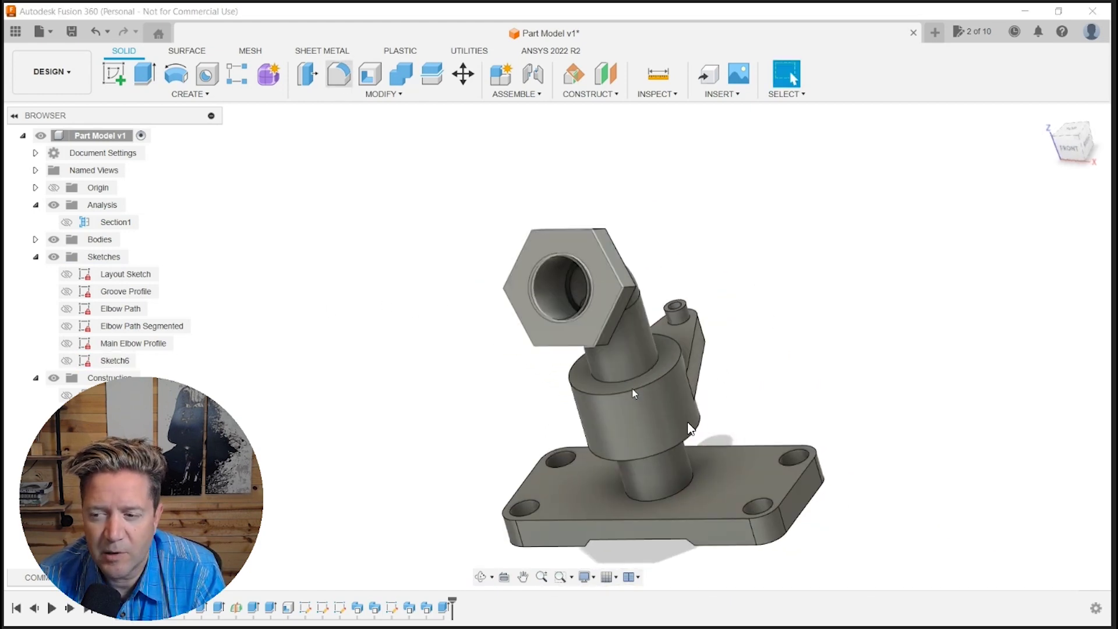
key(f)
click(676, 375)
click(692, 449)
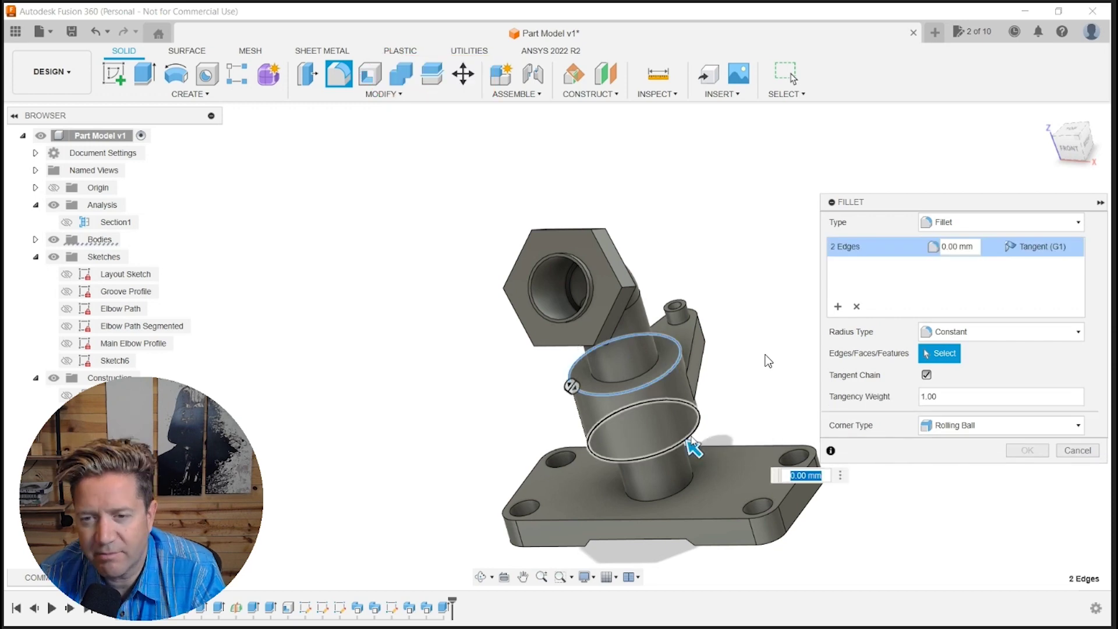
text(6)
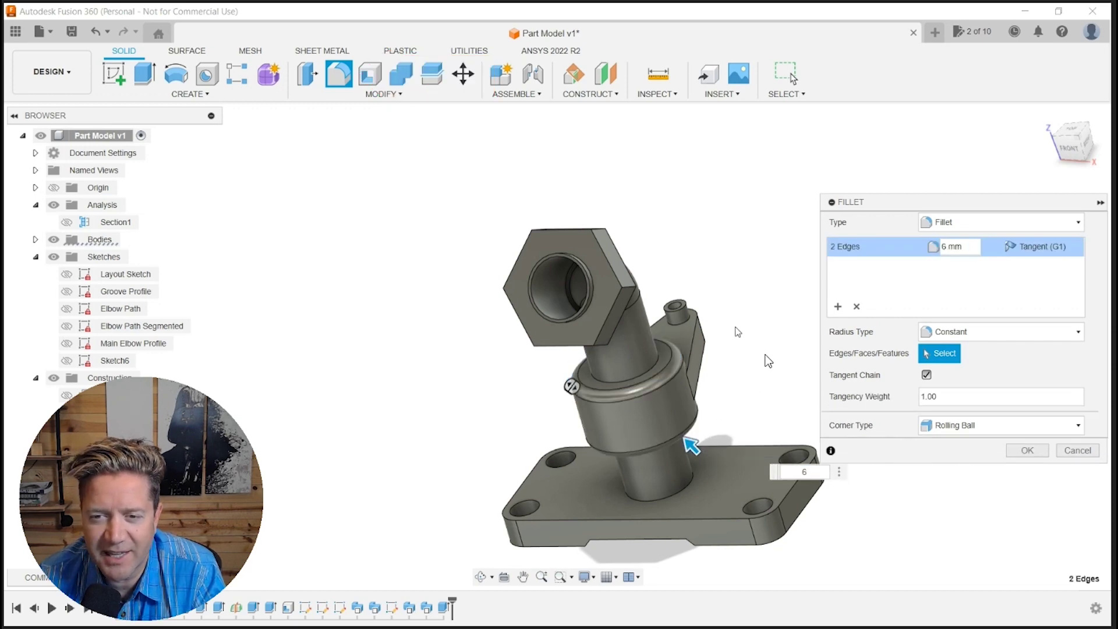
key(Return)
Add a second 6 mm fillet set on the edges where the narrower pipes meet the large cylinder's upper and lower faces.
click(658, 363)
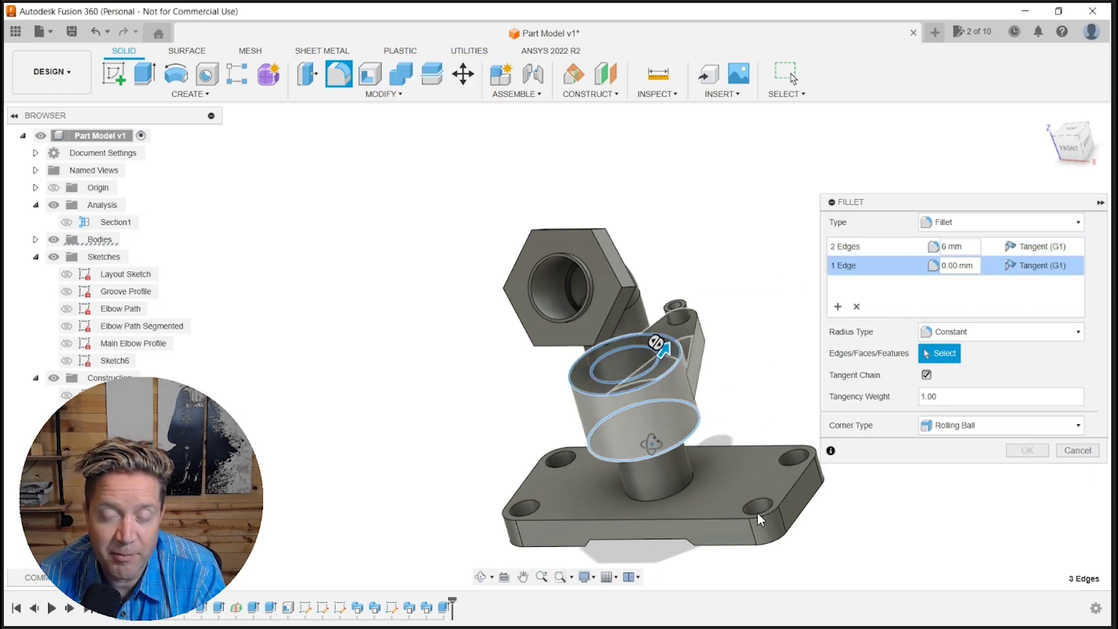
shift+middle_drag(723, 384, 719, 314)
click(677, 416)
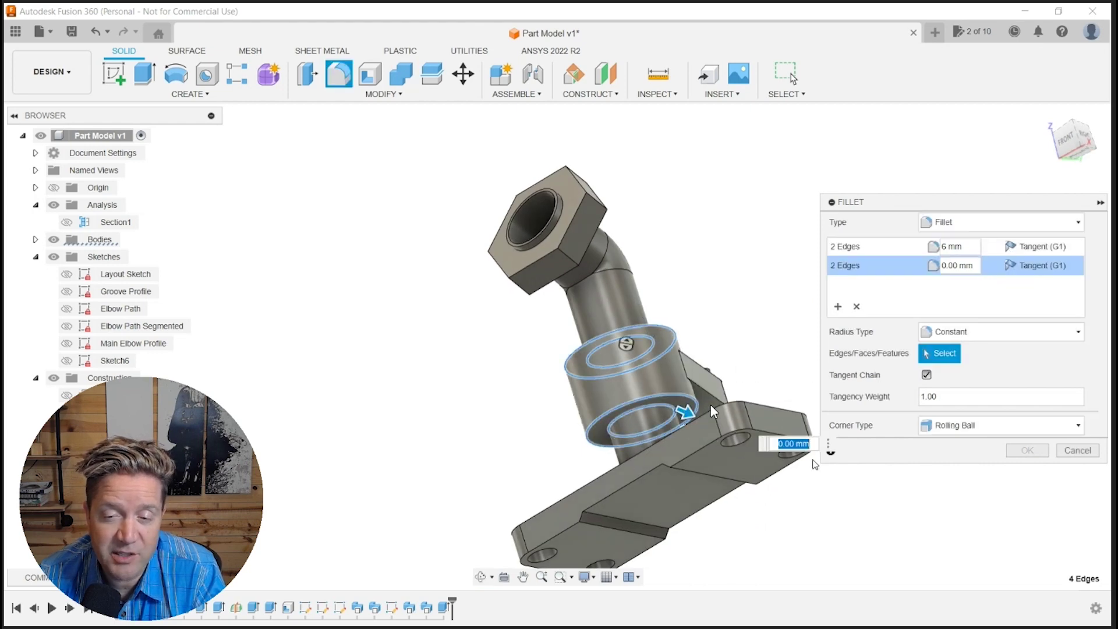
text(6)
key(Return)
key(Return)
shift+middle_drag(730, 463, 735, 447)
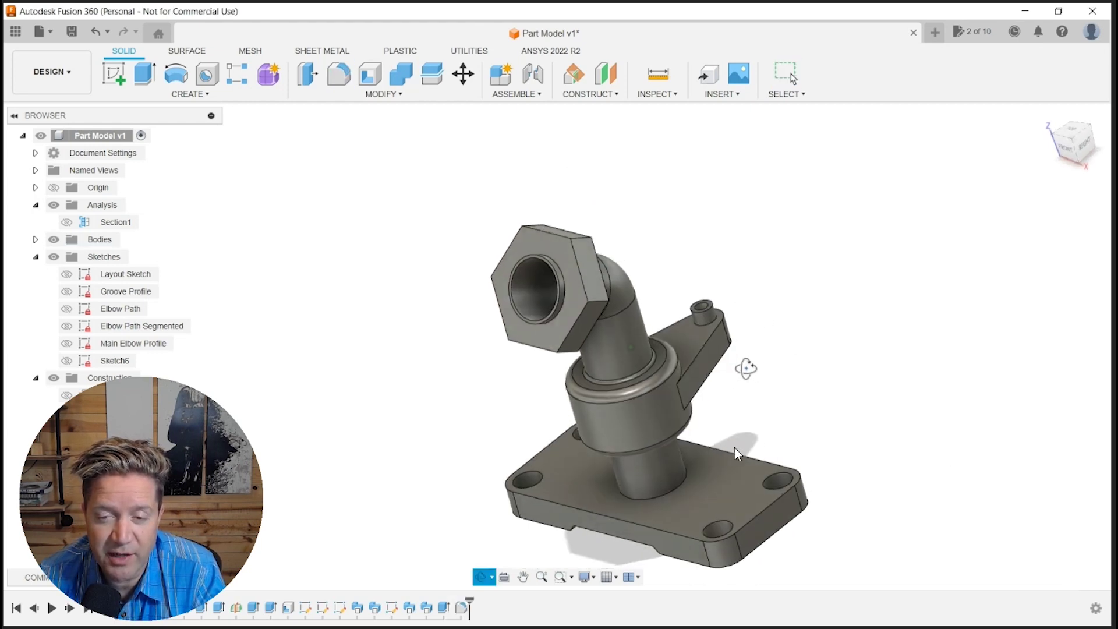
Chamfer the upper edges of the base plate's four corner holes with an equal distance of 1 mm.
text(sch)
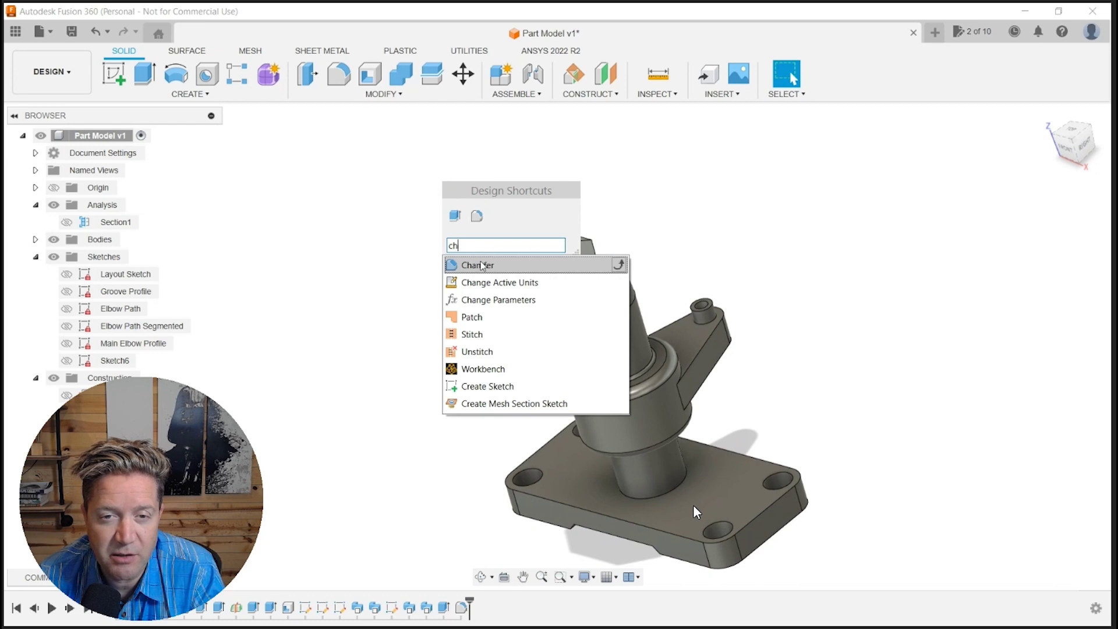
key(Return)
click(782, 475)
click(780, 472)
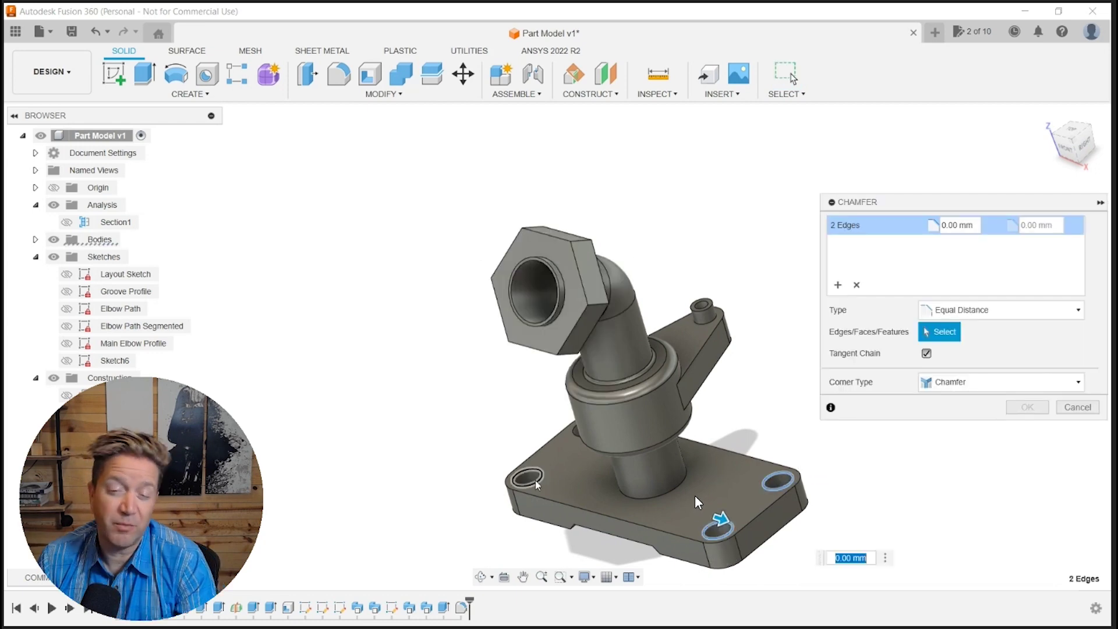
click(536, 484)
shift+middle_drag(535, 485, 577, 484)
click(535, 435)
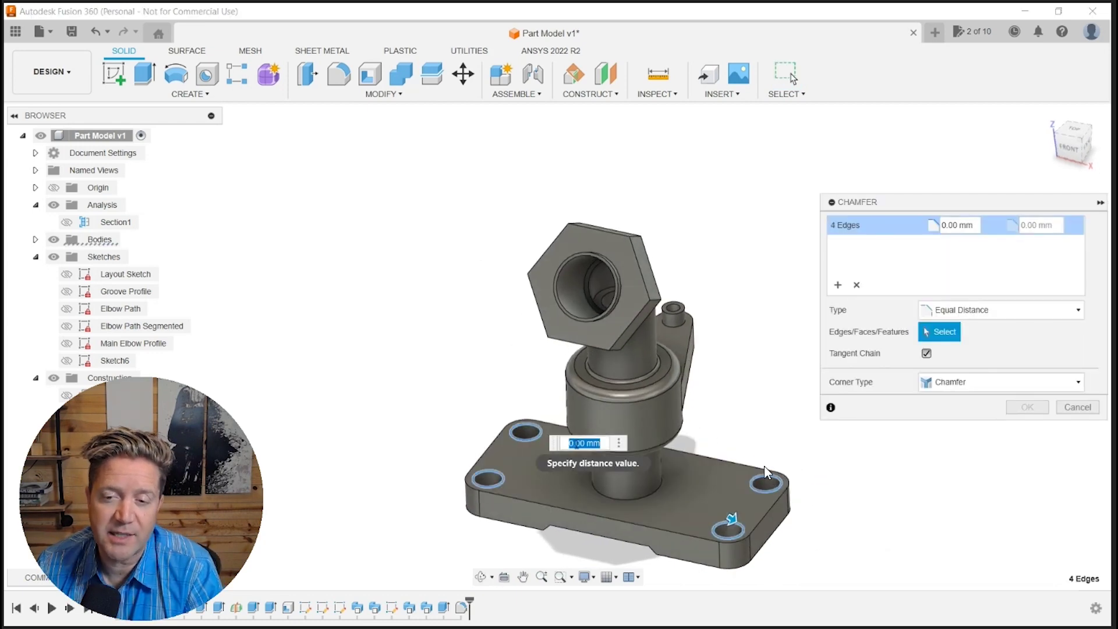
text(1)
click(1027, 407)
shift+middle_drag(737, 491, 737, 458)
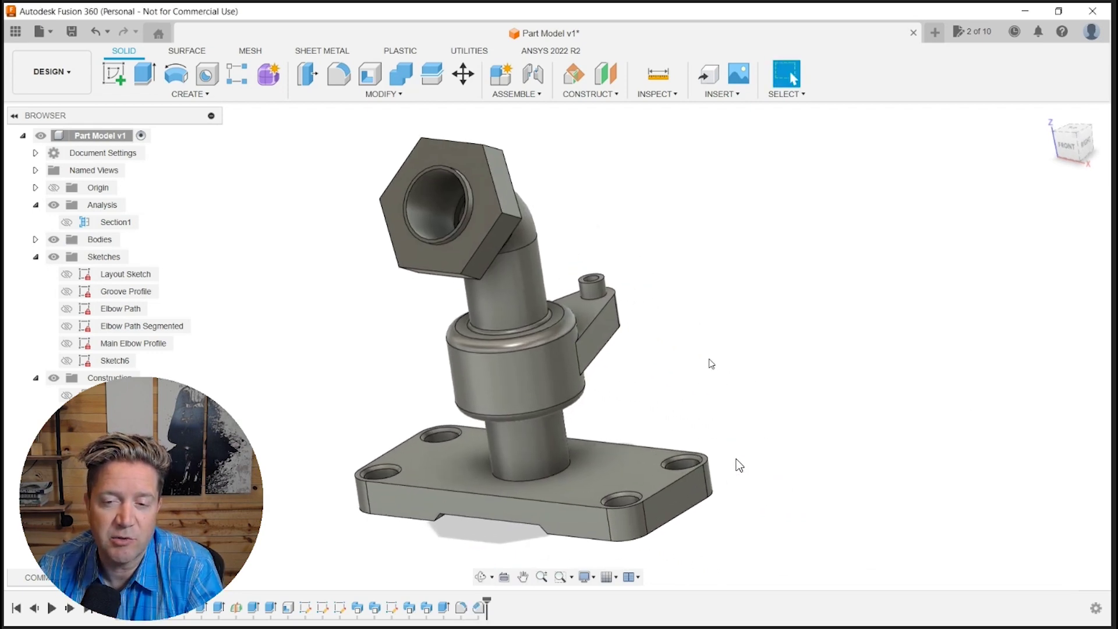